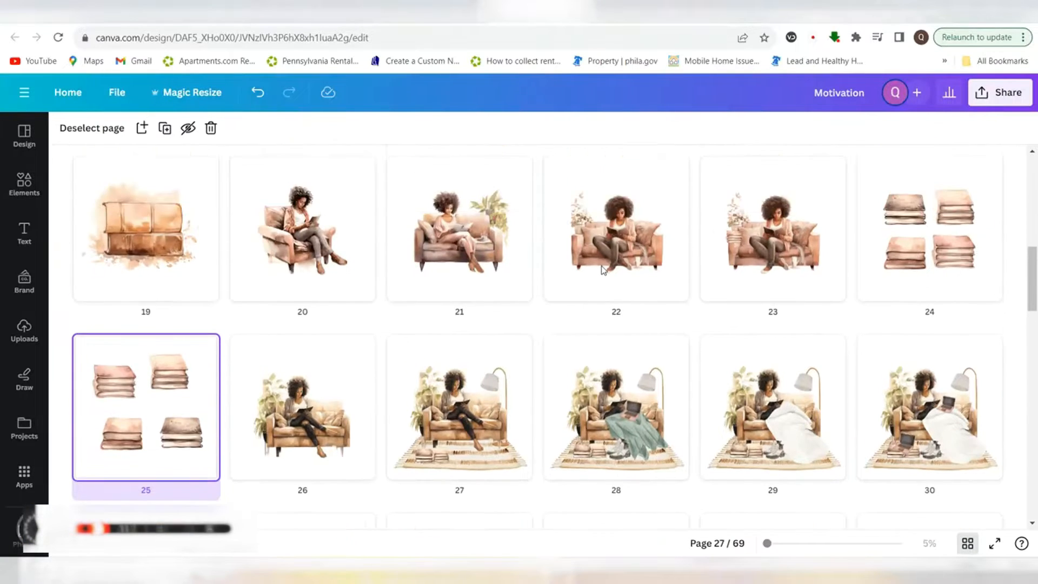
Examine the clip art page thumbnails in the grid overview of the design.
scroll(604, 270, "up", 5)
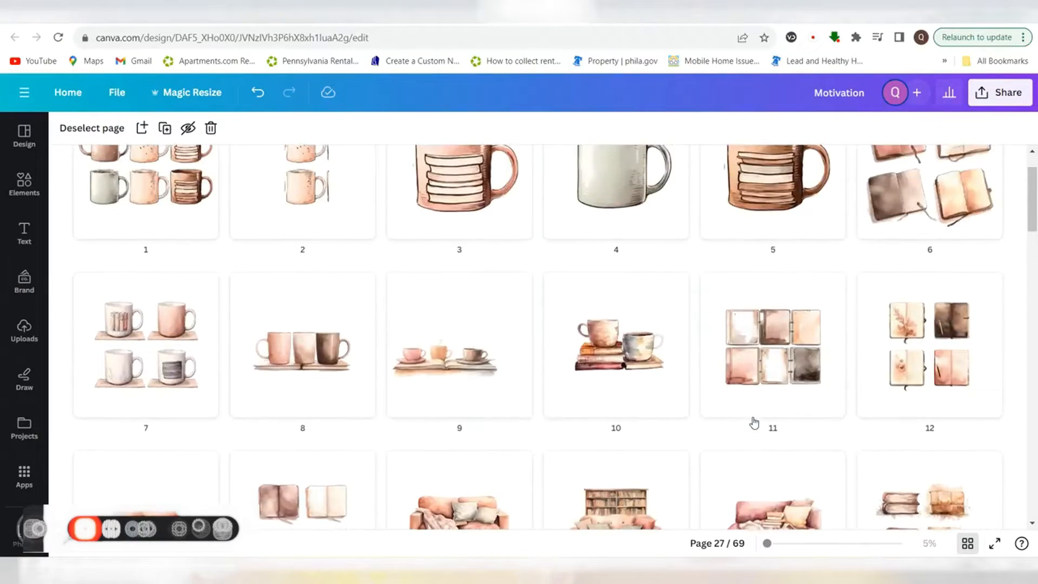
scroll(753, 424, "down", 6)
scroll(744, 446, "down", 5)
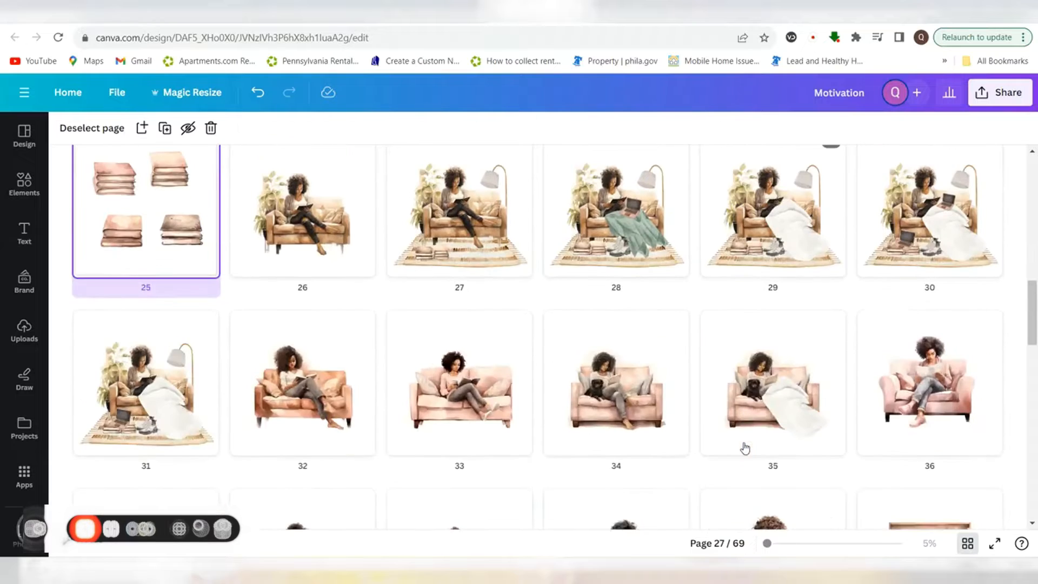
scroll(746, 446, "up", 15)
scroll(748, 446, "up", 1)
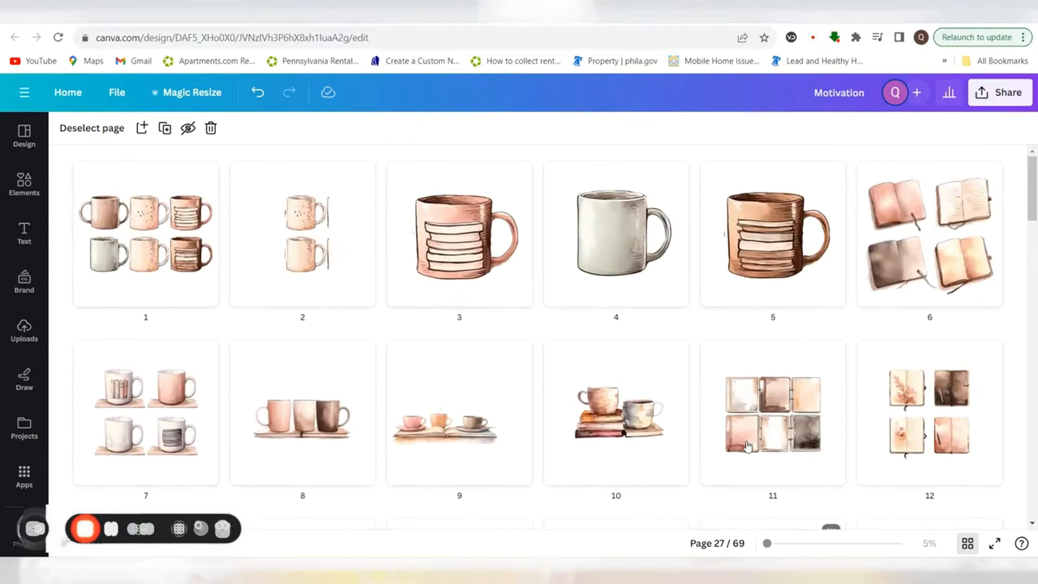
scroll(809, 433, "down", 9)
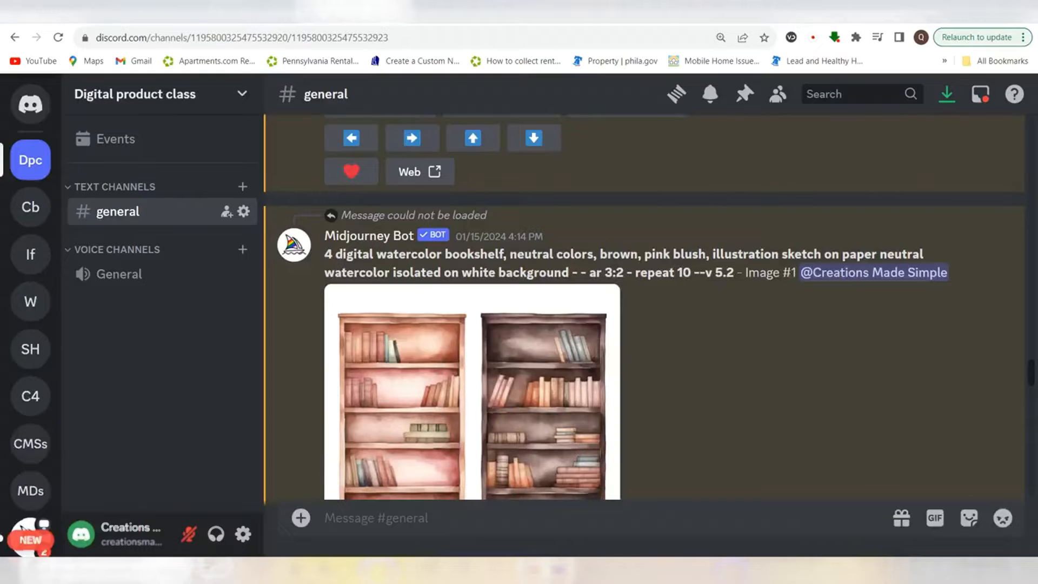
Switch to Discord and review the Midjourney watercolor images of bookshelves and reading women in the general channel.
scroll(723, 332, "up", 7)
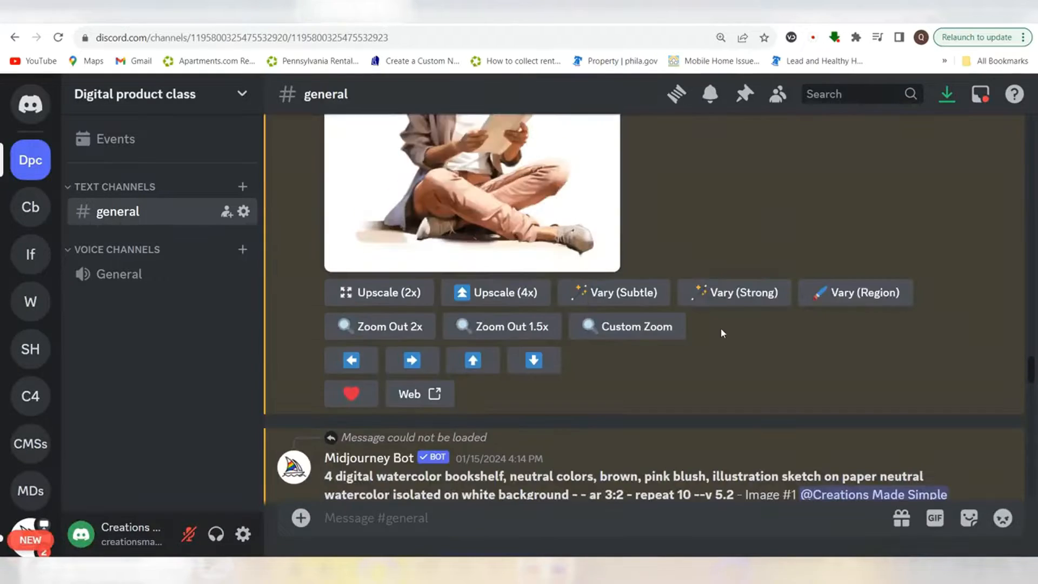
scroll(723, 333, "down", 6)
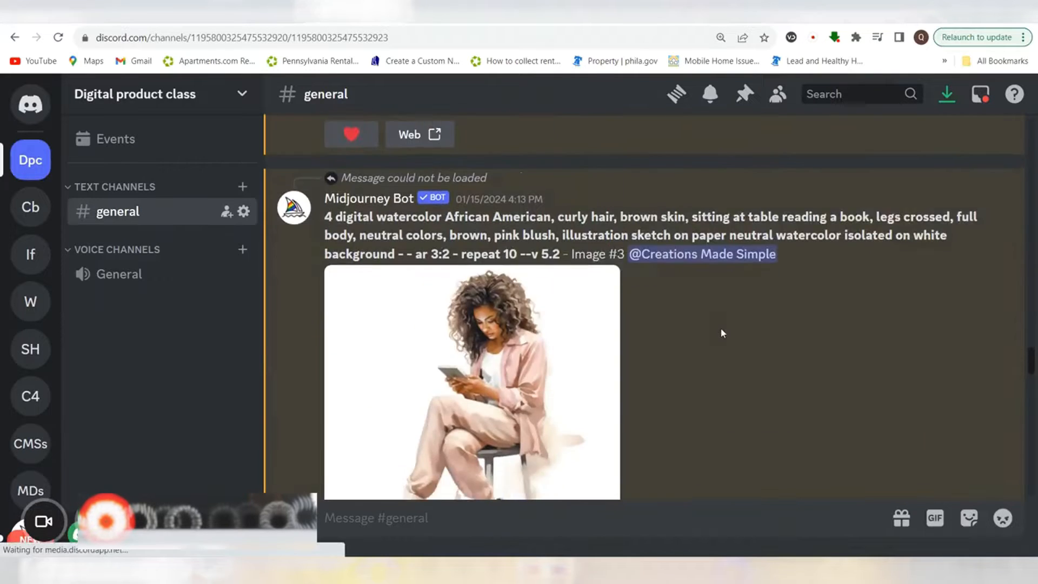
scroll(723, 333, "up", 2)
scroll(723, 333, "down", 4)
scroll(723, 333, "up", 10)
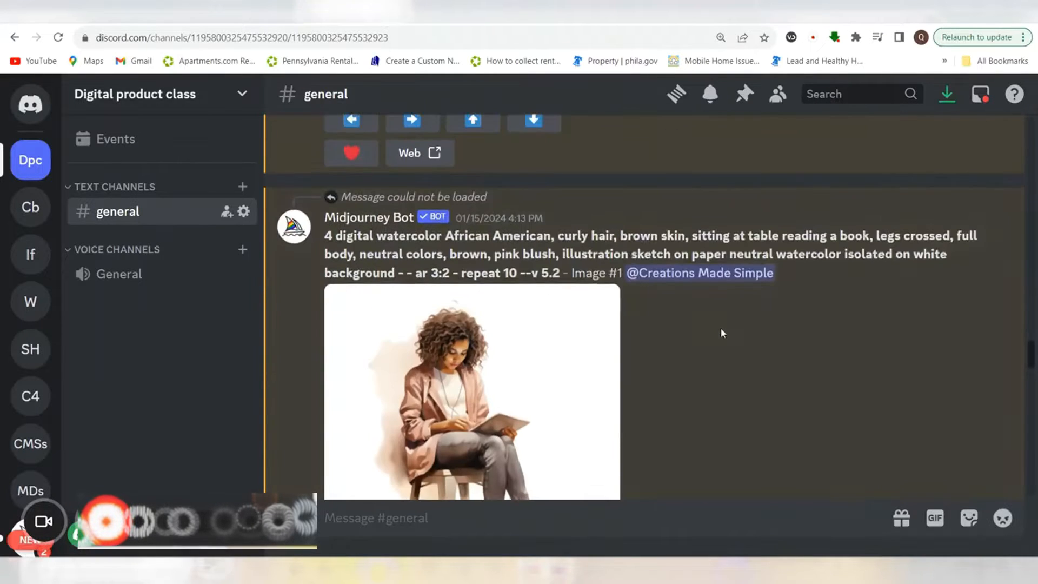
scroll(722, 332, "up", 2)
scroll(722, 333, "down", 9)
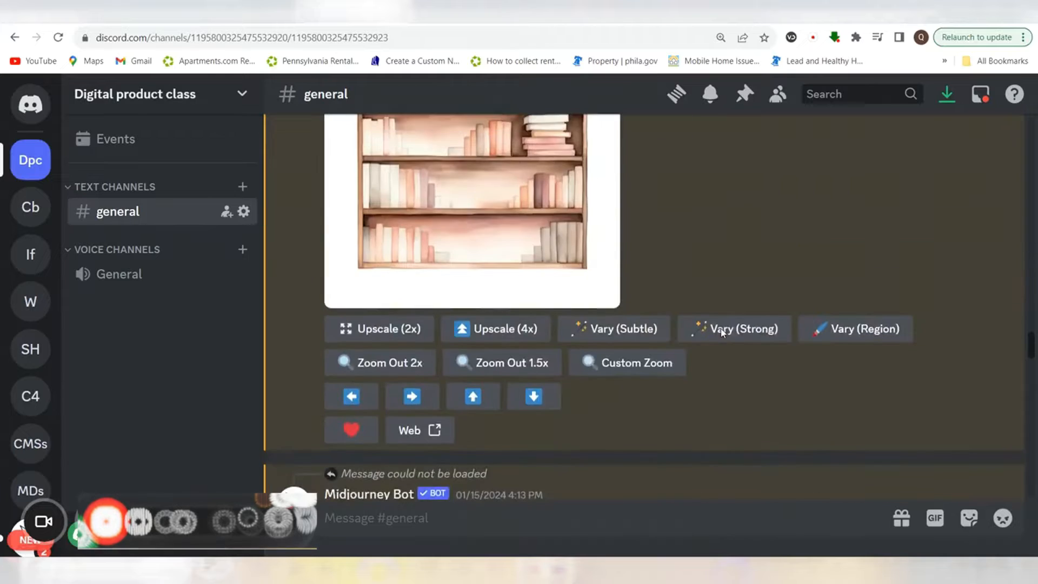
scroll(722, 333, "up", 3)
scroll(723, 333, "down", 8)
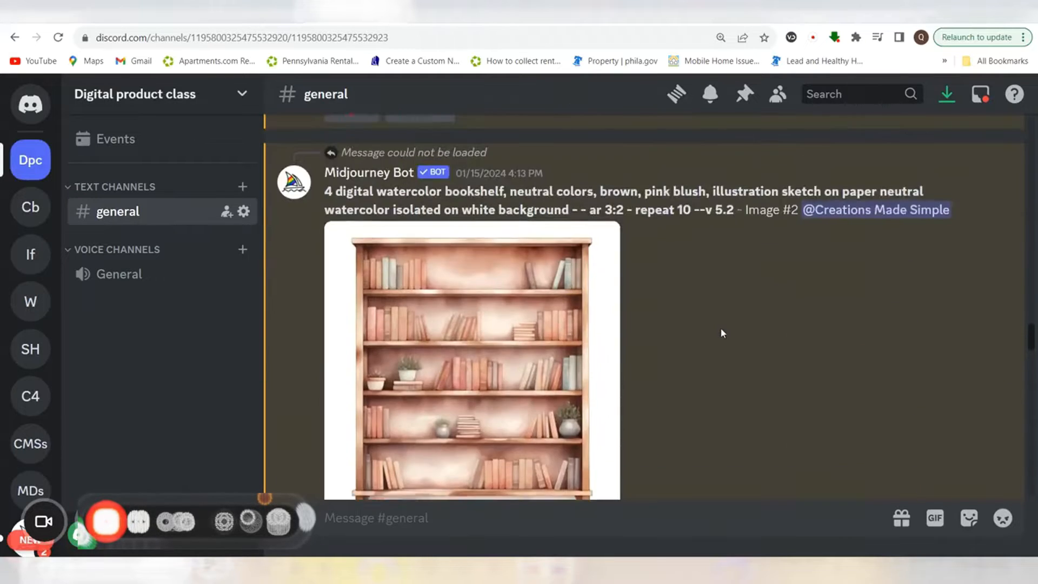
scroll(723, 333, "up", 2)
scroll(722, 332, "down", 8)
scroll(723, 333, "up", 1)
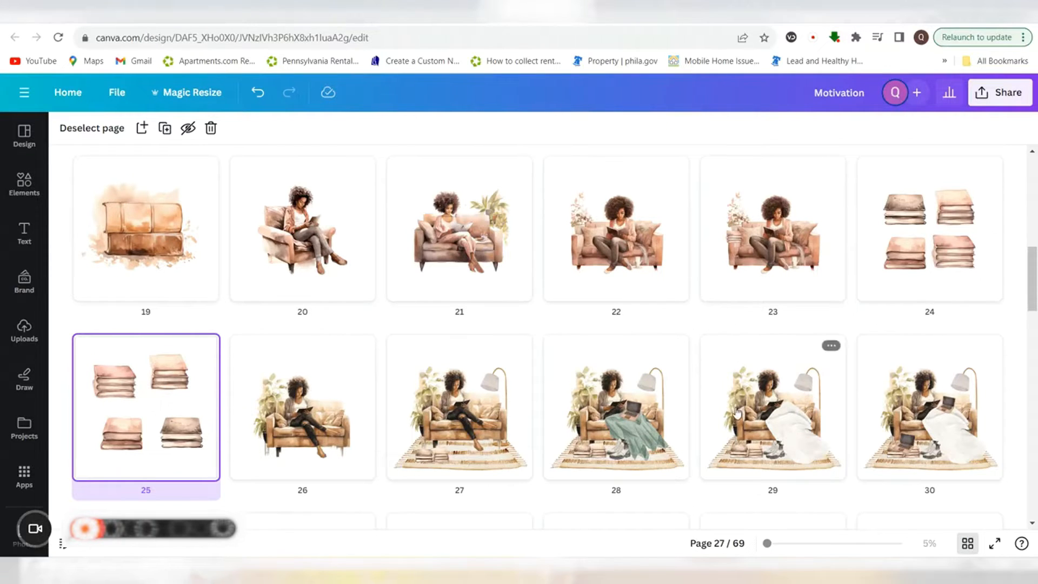
Switch back to Canva and review the page thumbnails through the end of the clip art design.
scroll(782, 413, "down", 7)
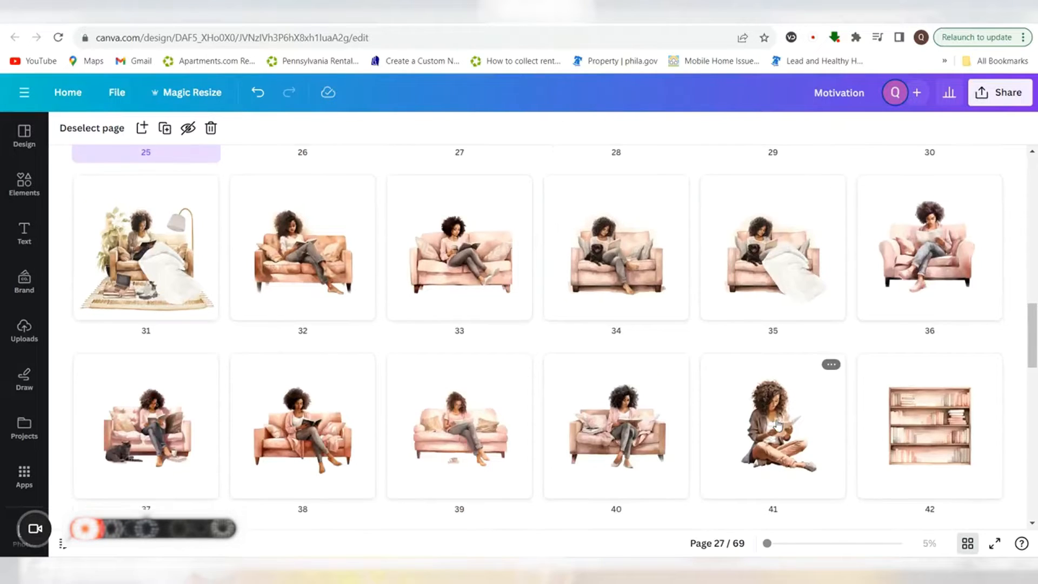
scroll(777, 426, "down", 8)
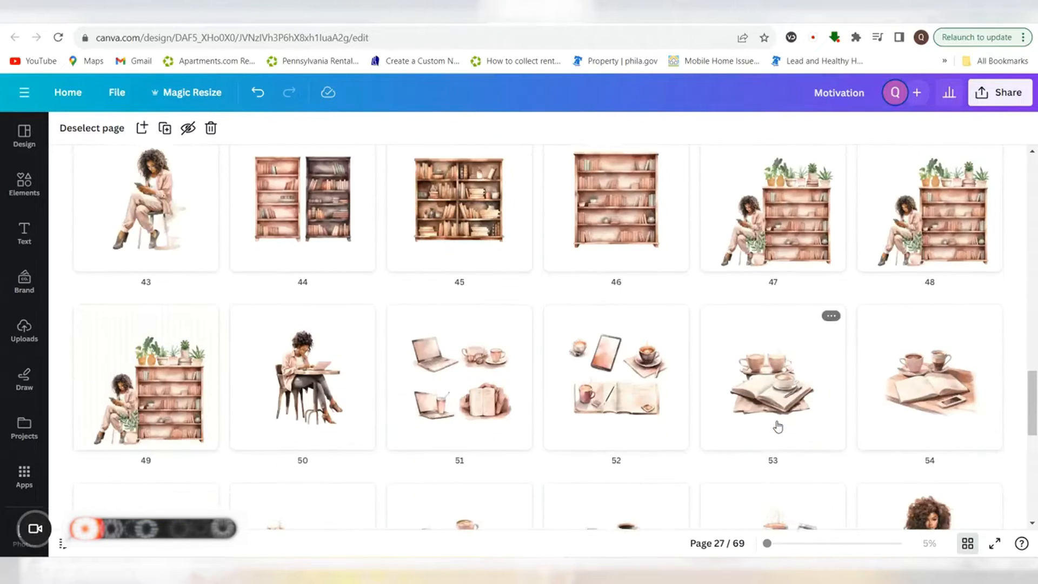
scroll(778, 426, "down", 5)
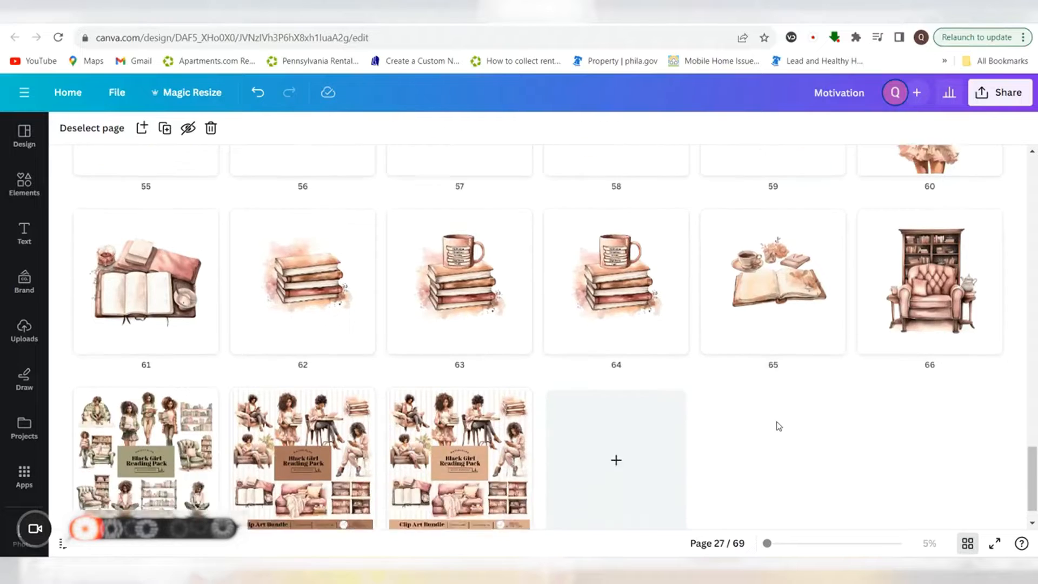
scroll(779, 427, "up", 18)
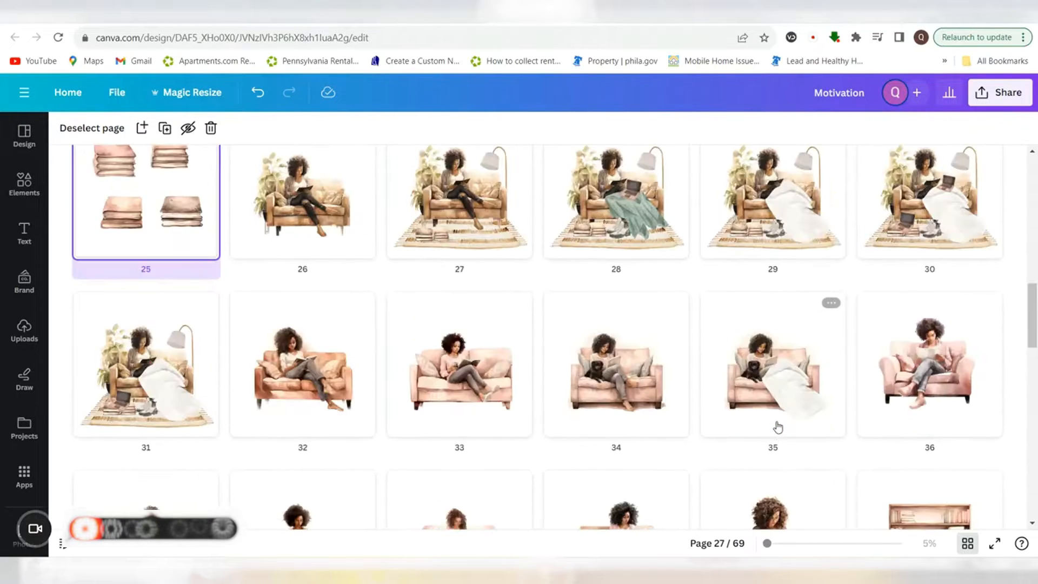
scroll(779, 426, "up", 2)
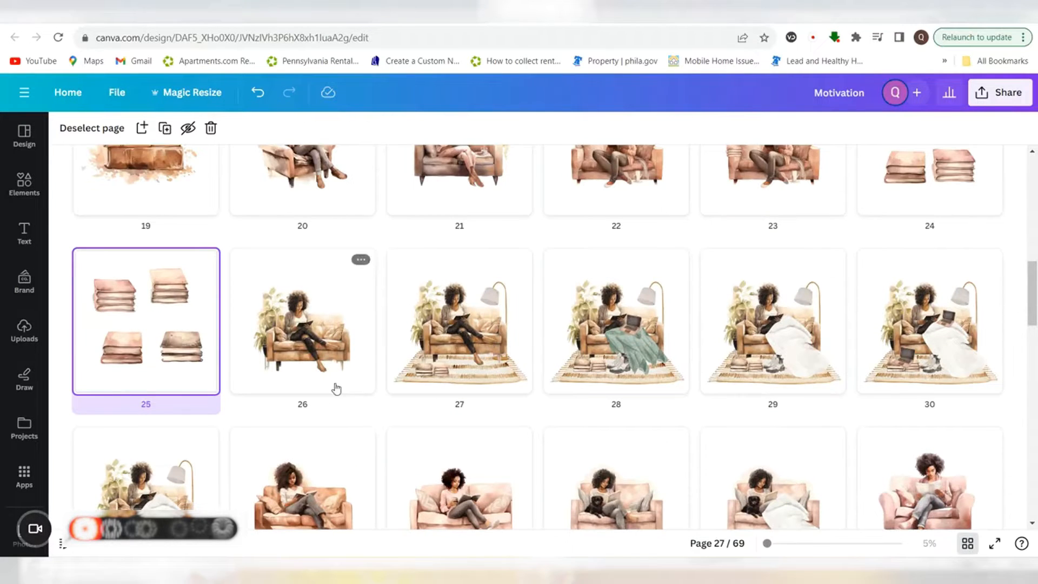
scroll(400, 383, "up", 3)
scroll(449, 378, "down", 2)
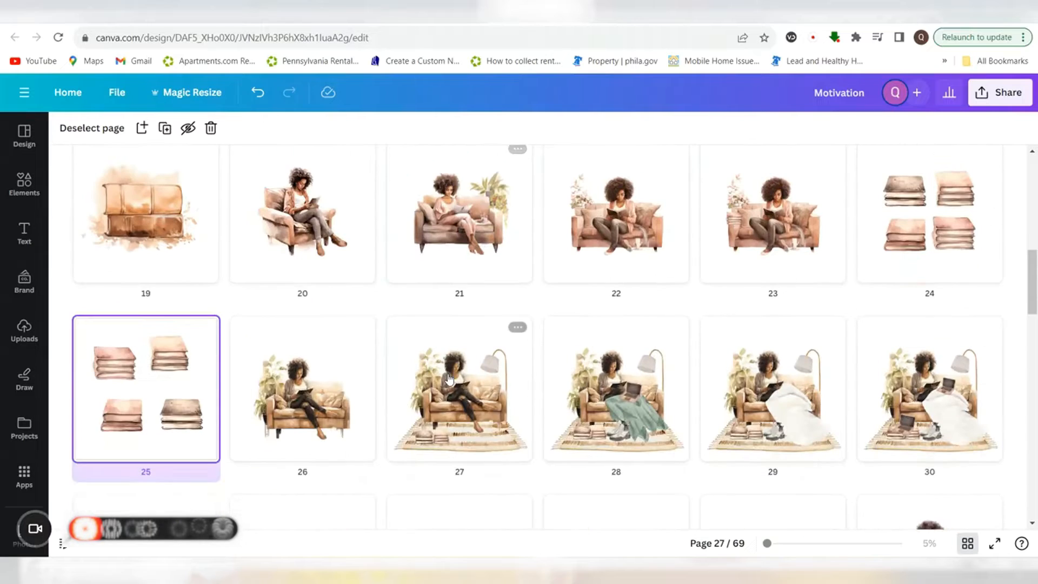
Open page 27 at 16% zoom, compare the sofa scenes on pages 27 to 30, and return to the grid overview.
double_click(464, 388)
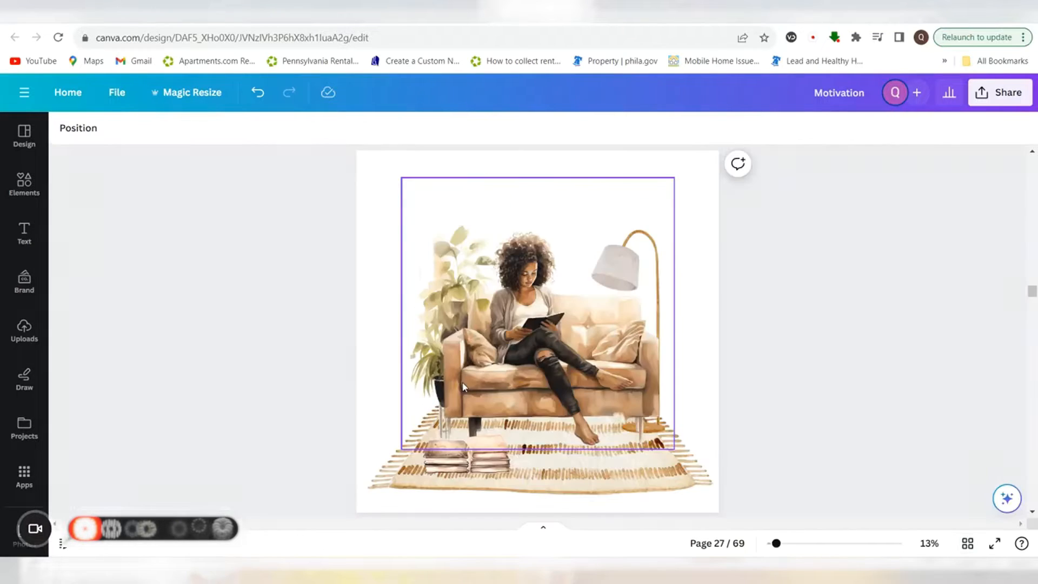
left_click_drag(776, 548, 783, 549)
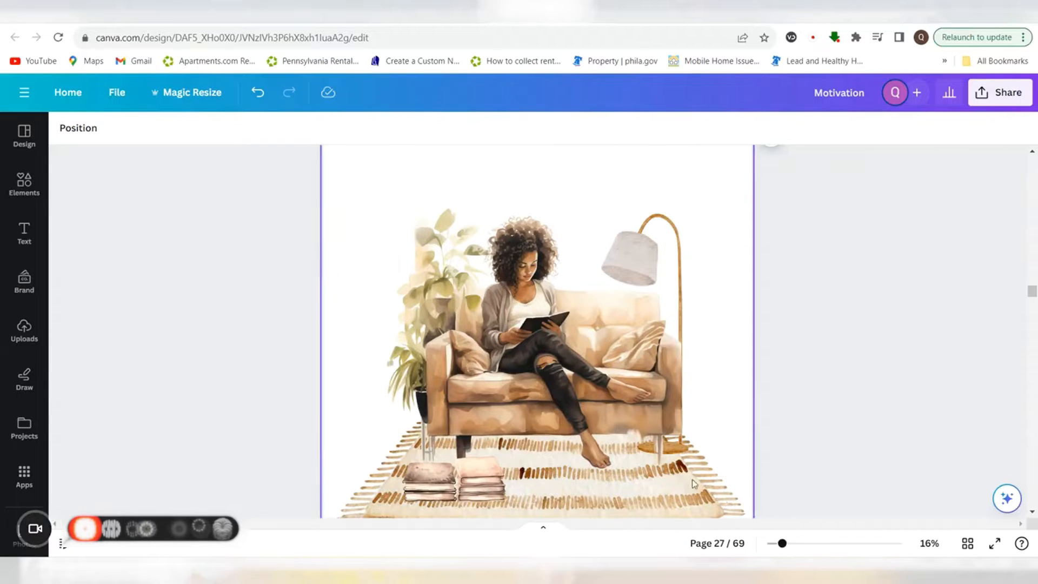
scroll(660, 405, "down", 1)
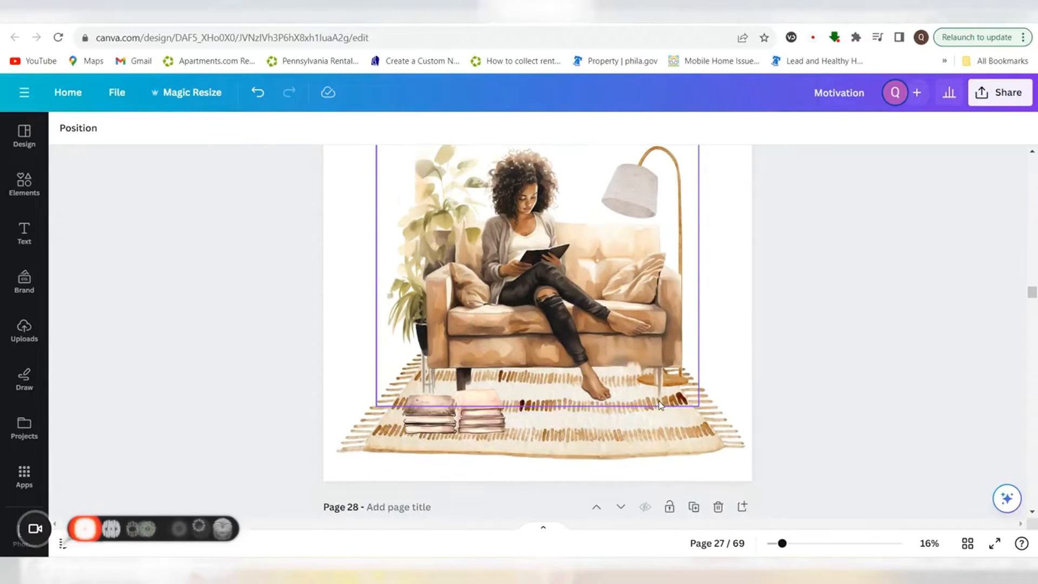
scroll(660, 405, "up", 2)
scroll(660, 406, "down", 8)
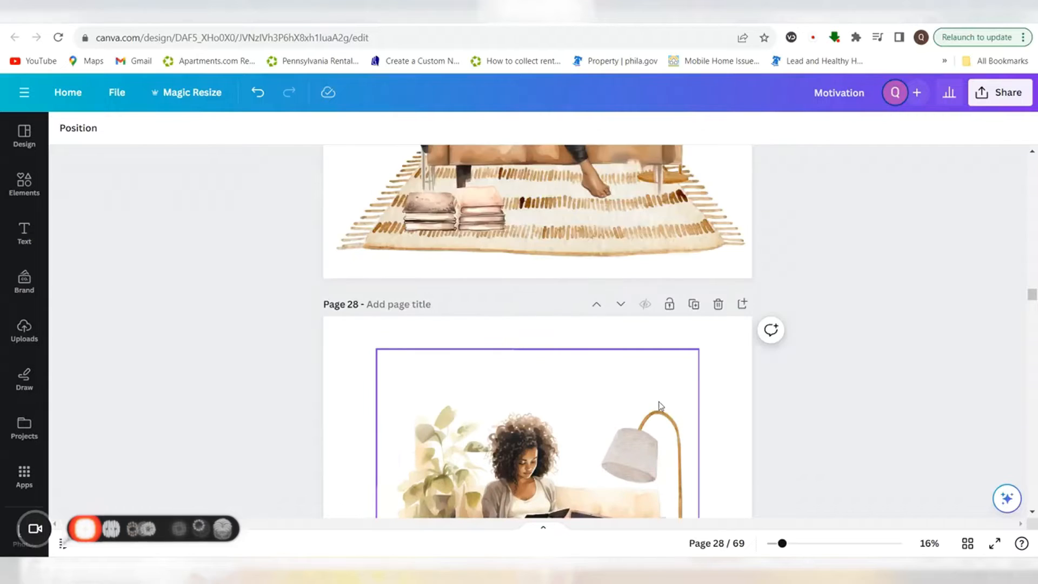
scroll(659, 402, "down", 1)
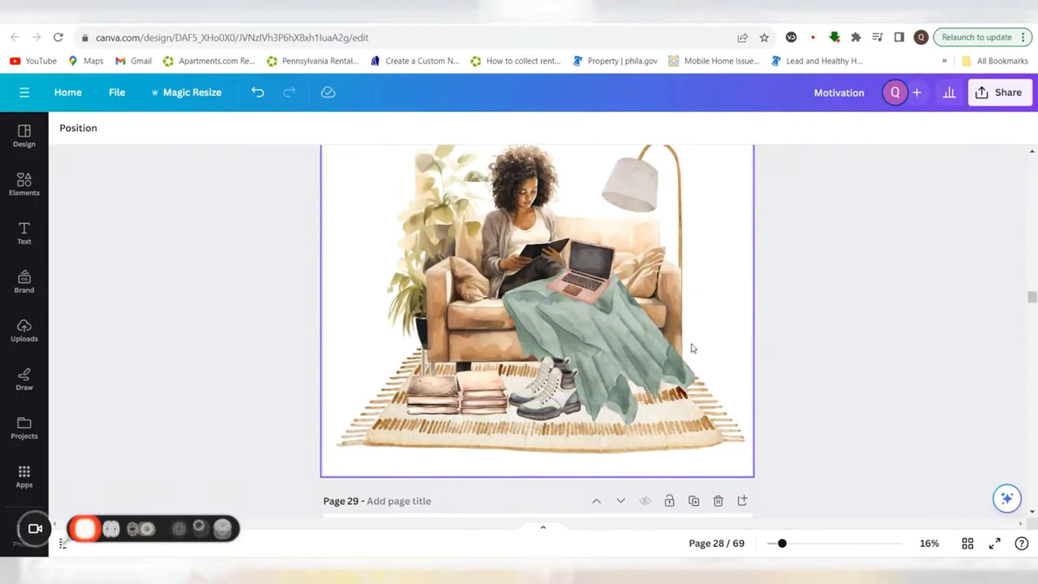
scroll(792, 402, "down", 4)
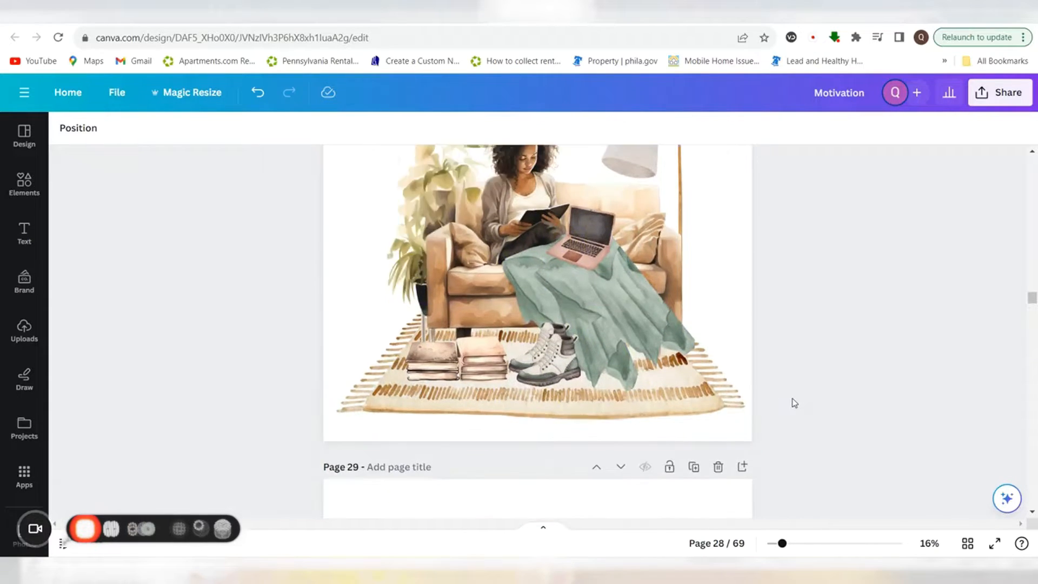
scroll(794, 403, "down", 3)
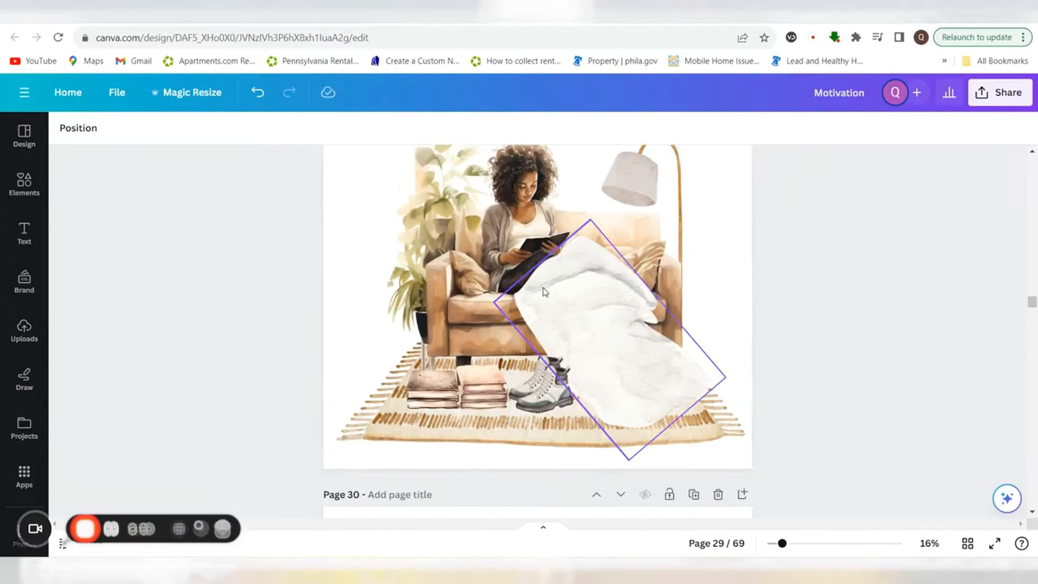
scroll(579, 370, "down", 6)
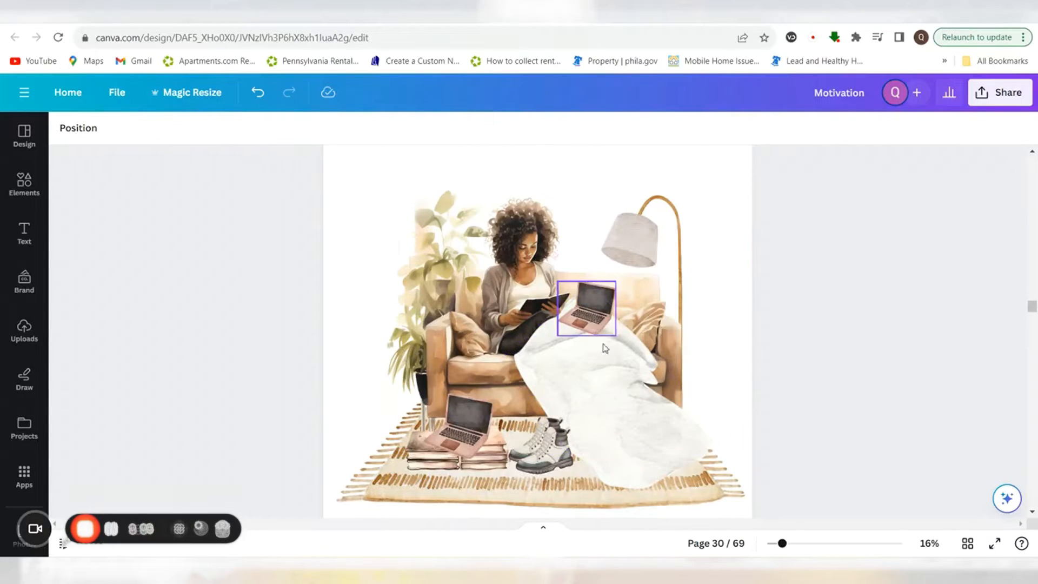
scroll(733, 423, "up", 10)
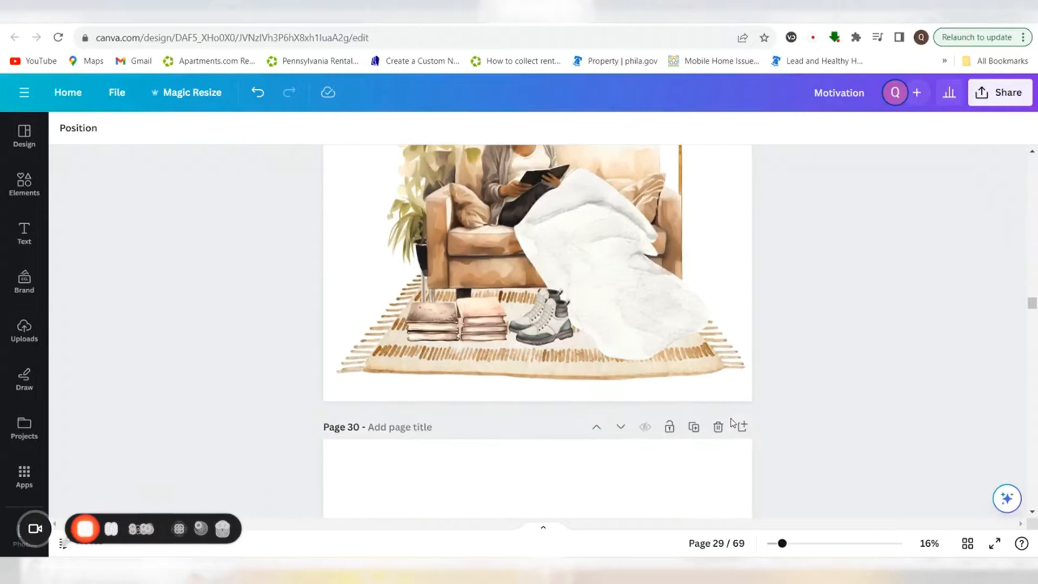
left_click(967, 544)
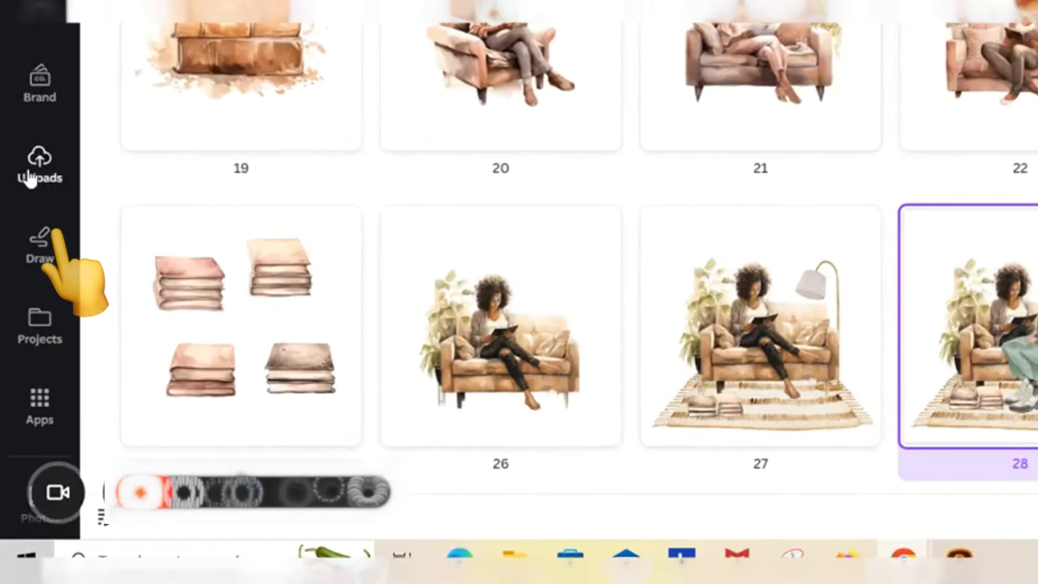
Open the uploads library, dismiss the file upload dialog, and look through the uploaded images.
left_click(30, 176)
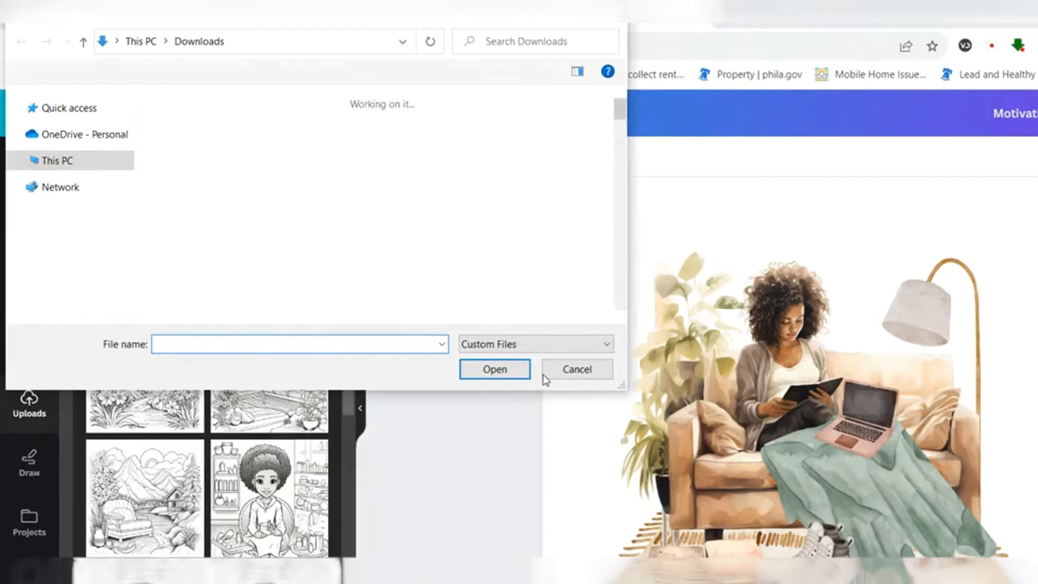
left_click(544, 373)
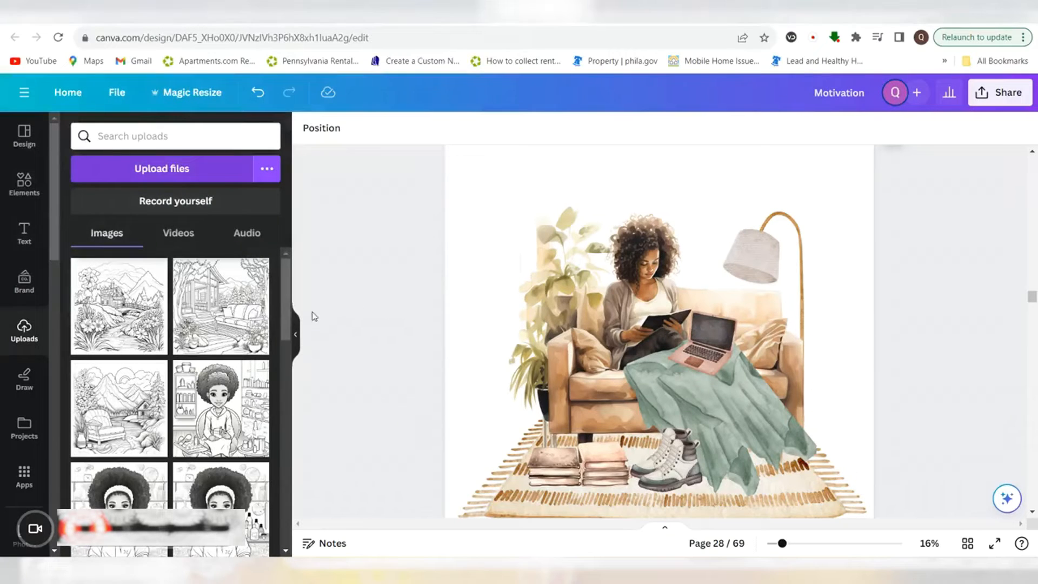
scroll(286, 350, "down", 10)
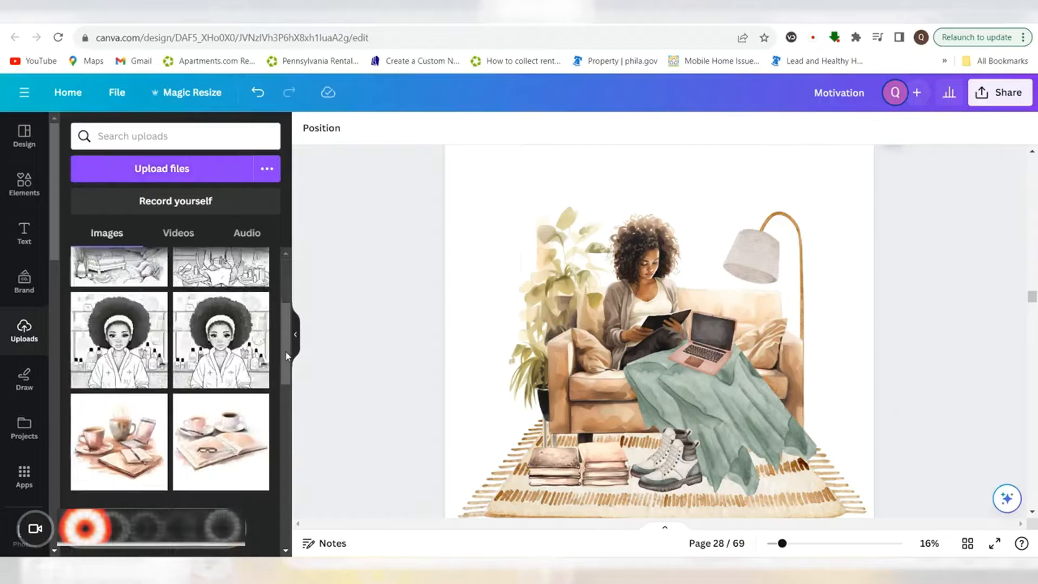
scroll(288, 388, "down", 10)
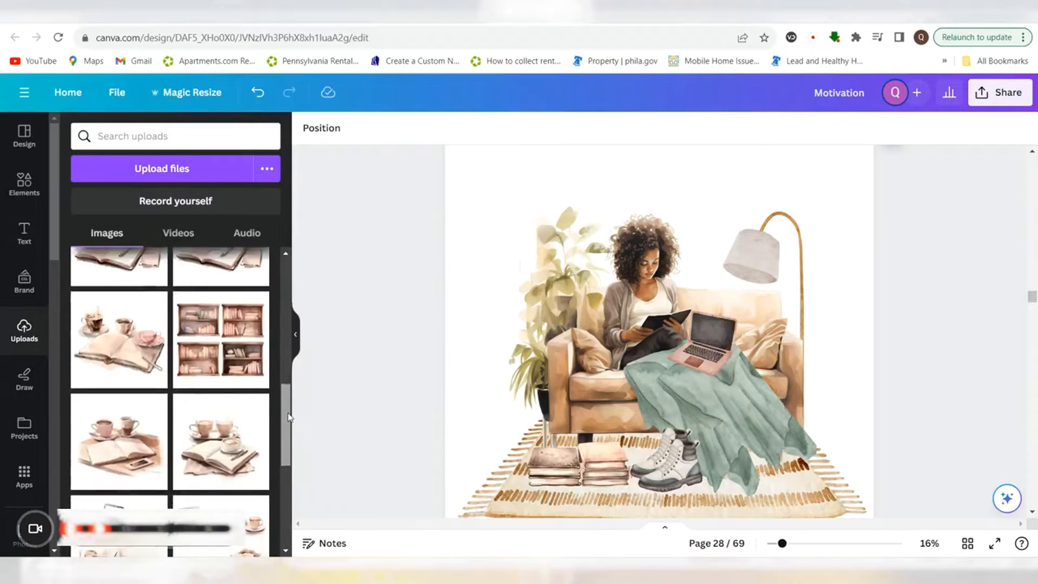
left_click_drag(290, 480, 289, 473)
scroll(286, 433, "up", 15)
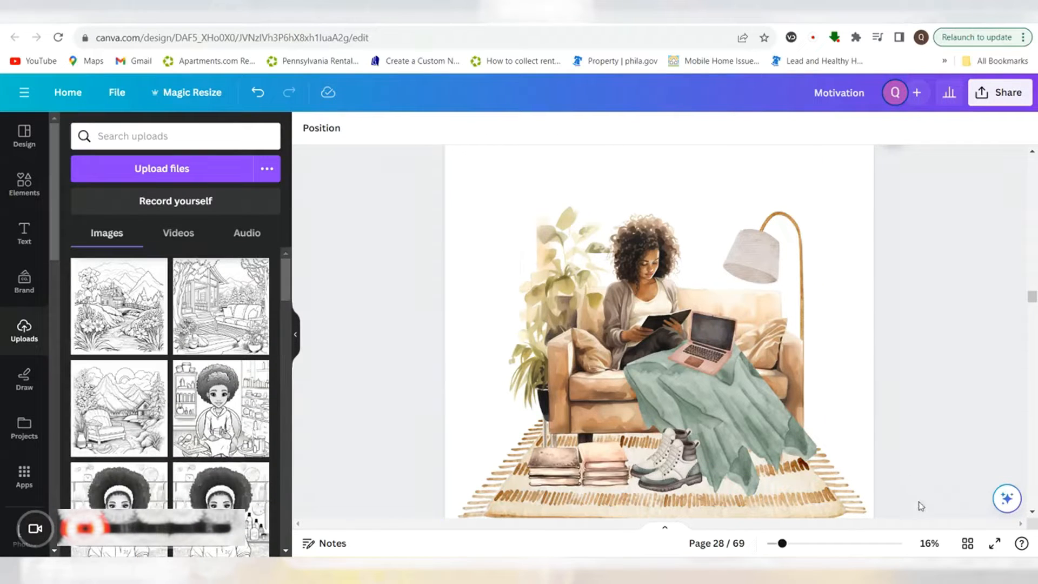
Add a blank page directly after page 26.
scroll(849, 359, "up", 10)
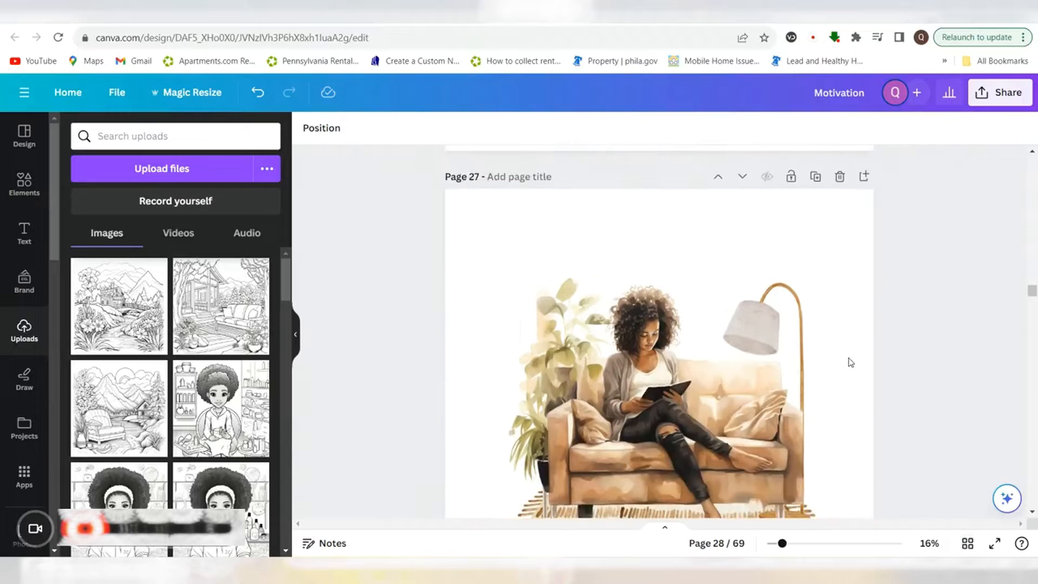
scroll(848, 362, "up", 4)
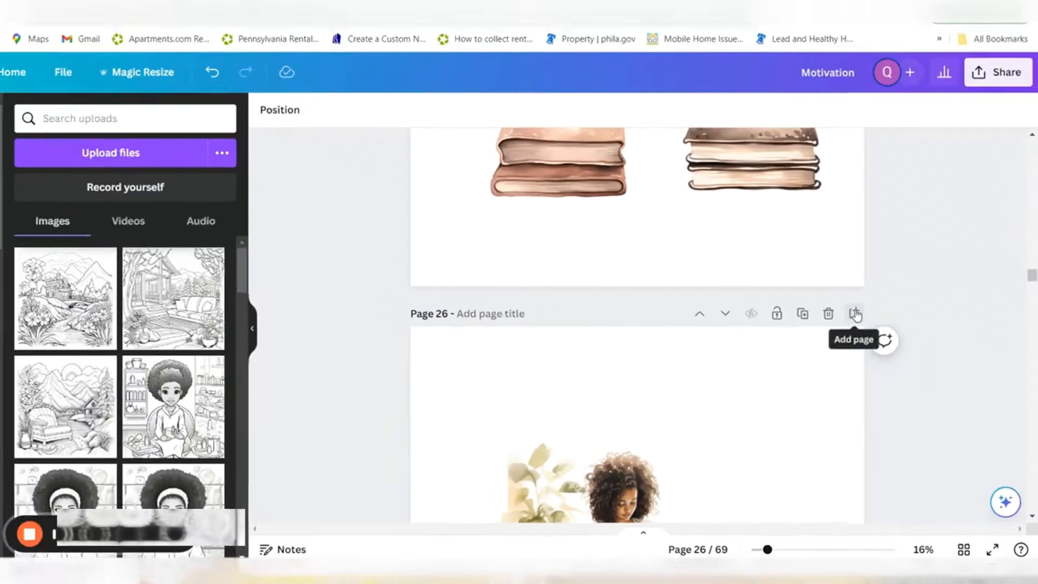
left_click(815, 286)
Place the uploaded image of the woman reading on a tan sofa beside a plant onto blank page 27.
scroll(200, 361, "down", 10)
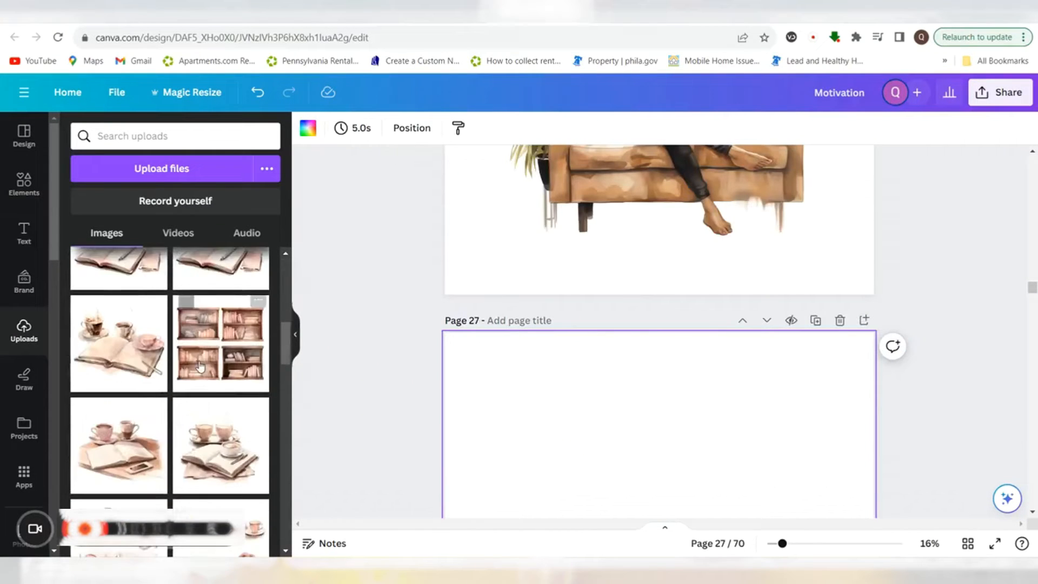
scroll(193, 431, "down", 5)
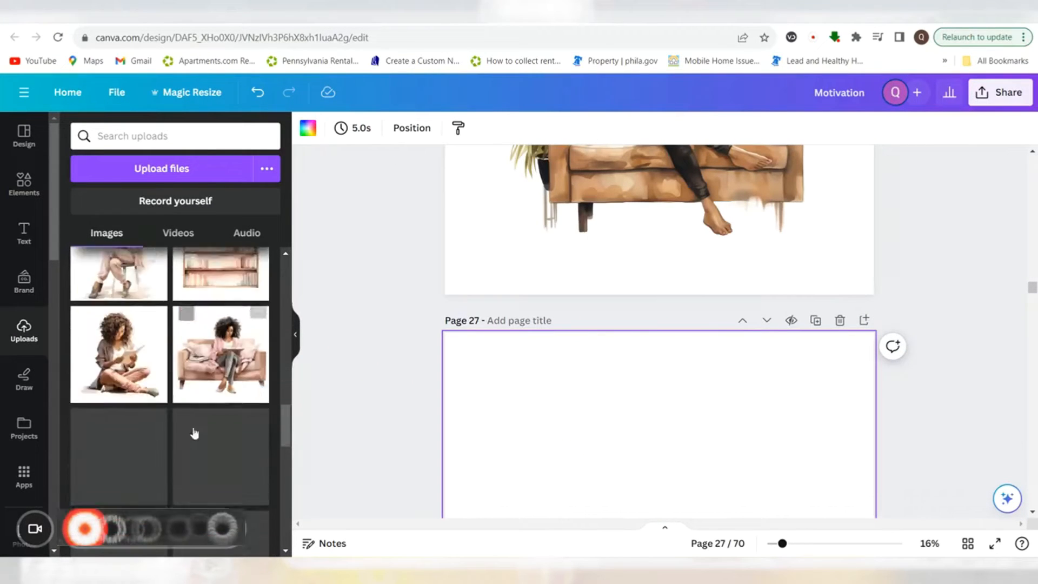
scroll(141, 410, "down", 5)
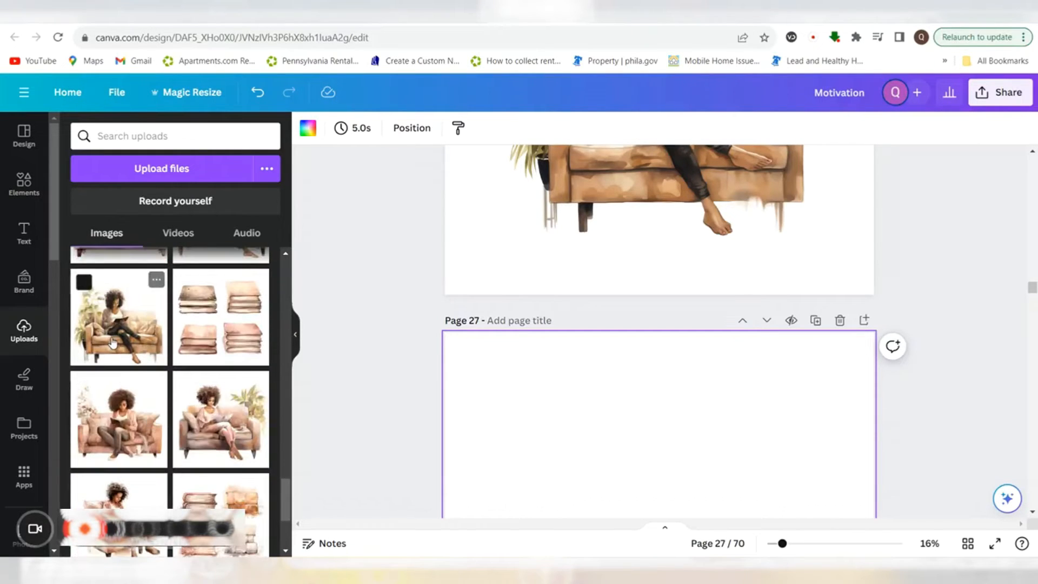
left_click(119, 317)
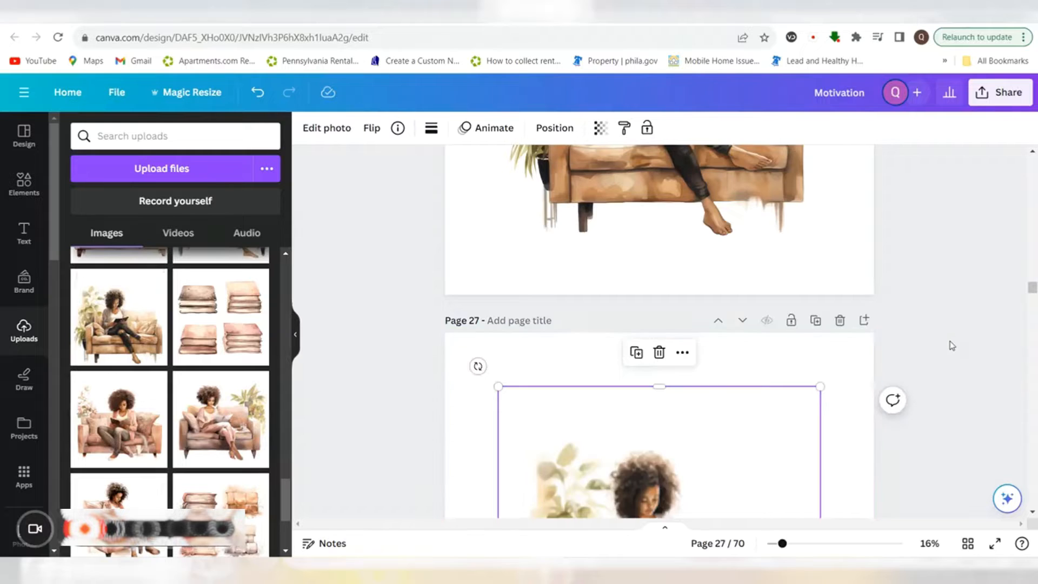
scroll(908, 336, "down", 2)
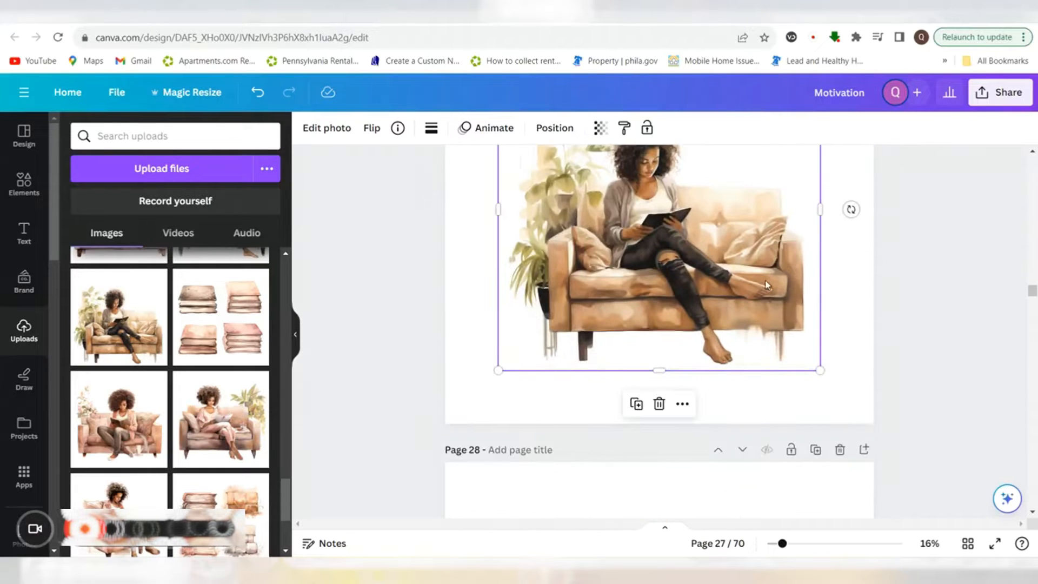
mouse_move(767, 285)
left_mouse_down()
mouse_move(766, 301)
mouse_move(767, 286)
left_mouse_up()
left_click(941, 376)
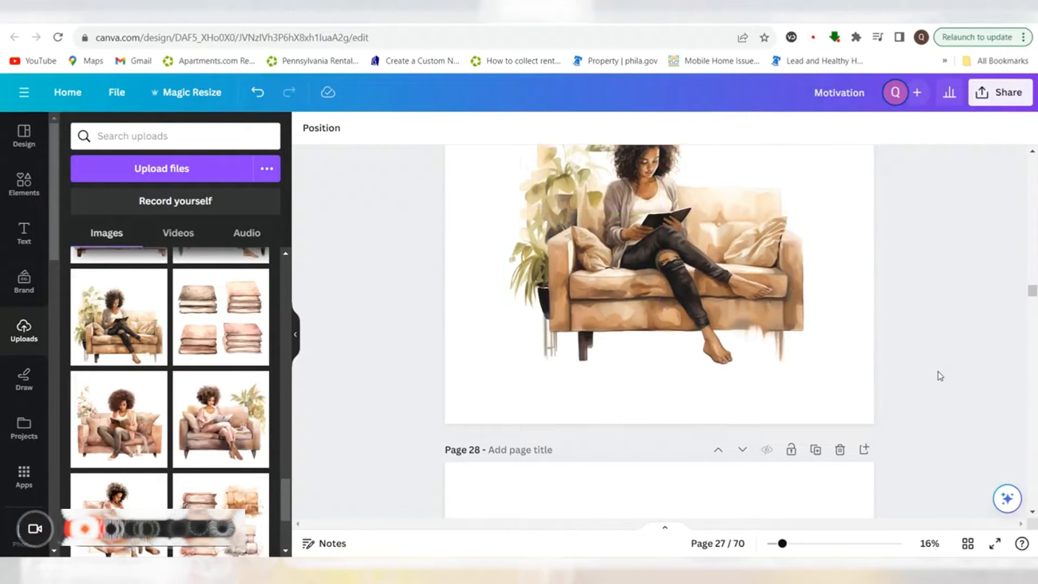
Inspect the sofa legs and the woman's feet on page 27 at 29% zoom, and return to 15% zoom.
scroll(941, 376, "up", 2)
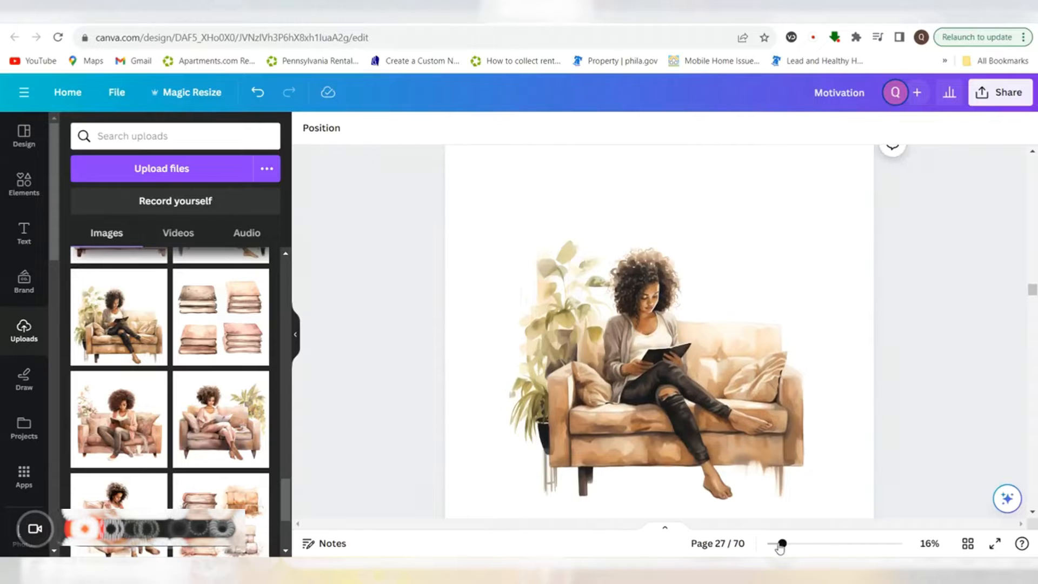
left_click_drag(783, 544, 804, 545)
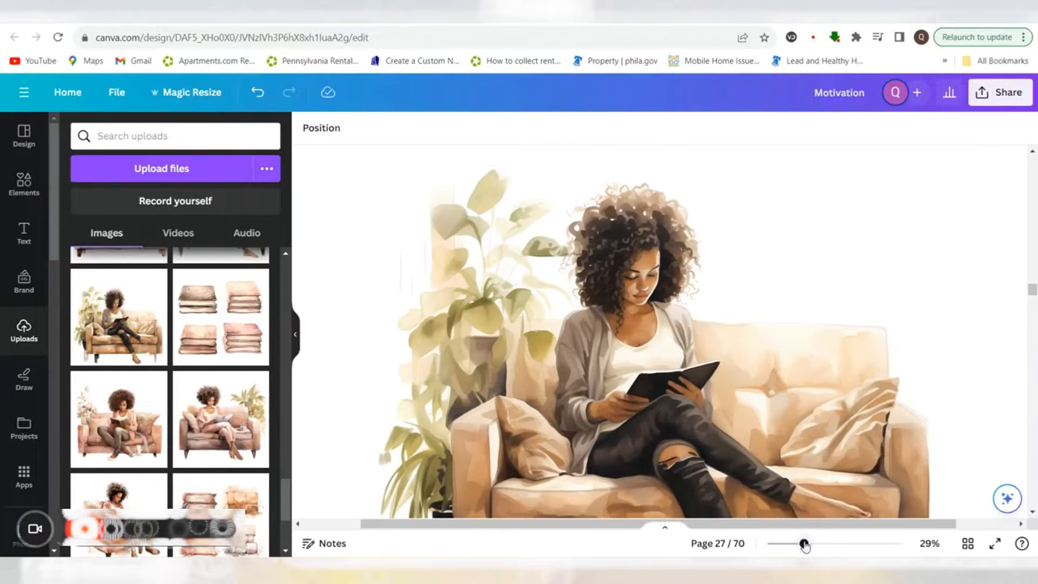
scroll(842, 385, "down", 3)
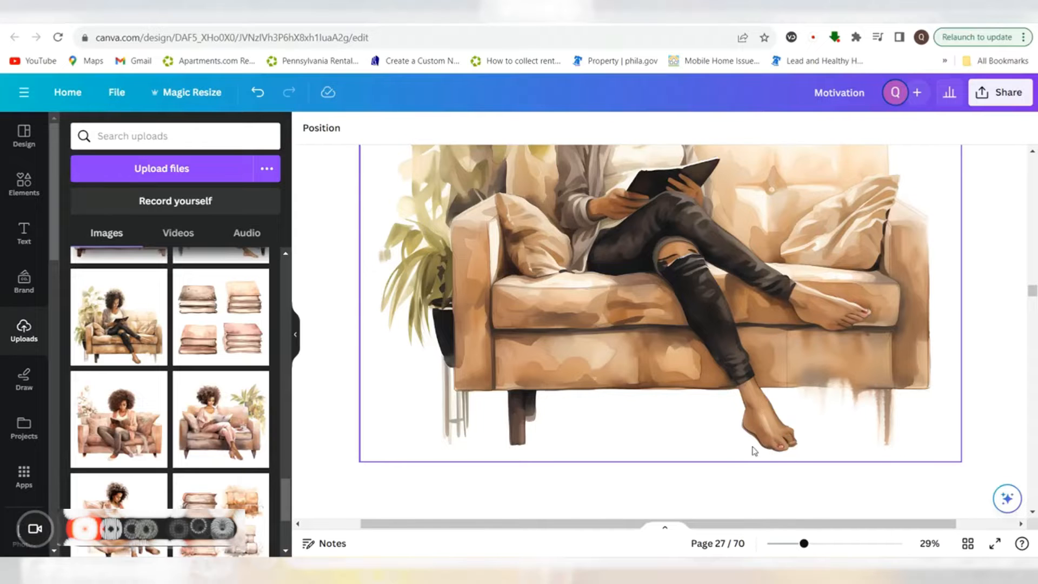
scroll(815, 427, "up", 2)
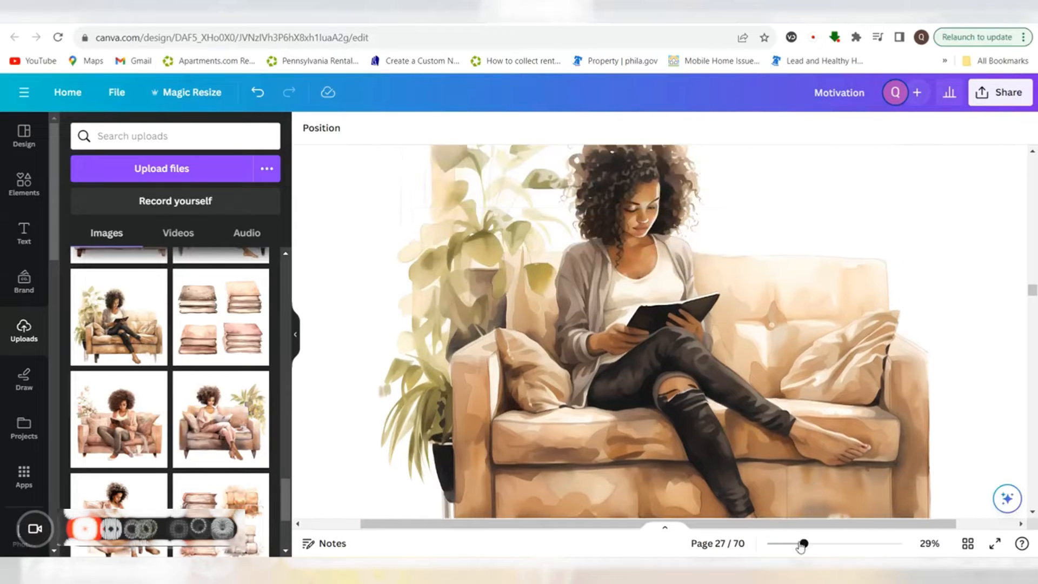
left_click_drag(804, 544, 782, 543)
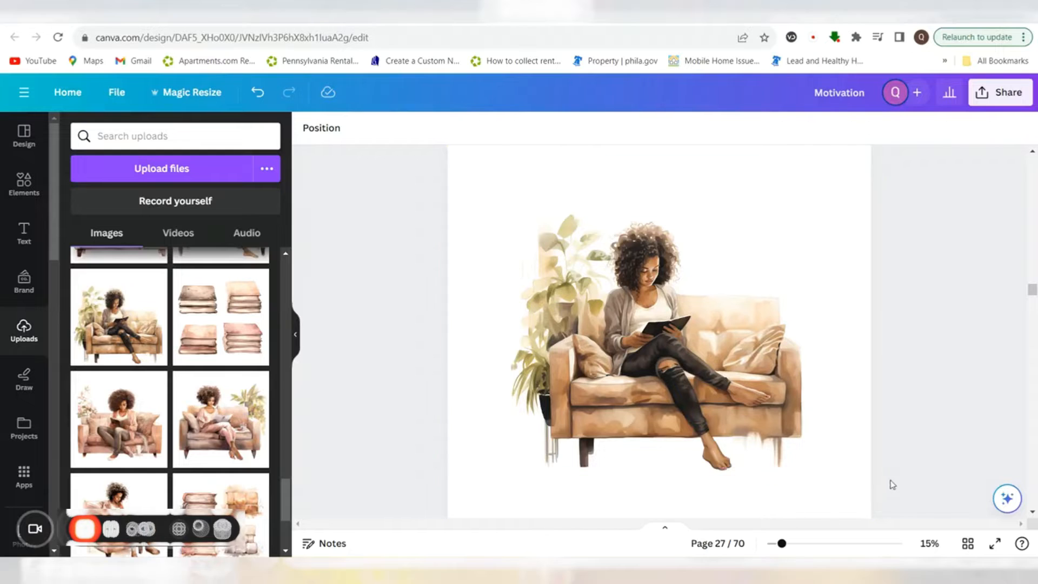
Compare the plain sofa image on page 27 with the decorated versions on pages 28 to 30, and return to page 27.
scroll(827, 384, "down", 2)
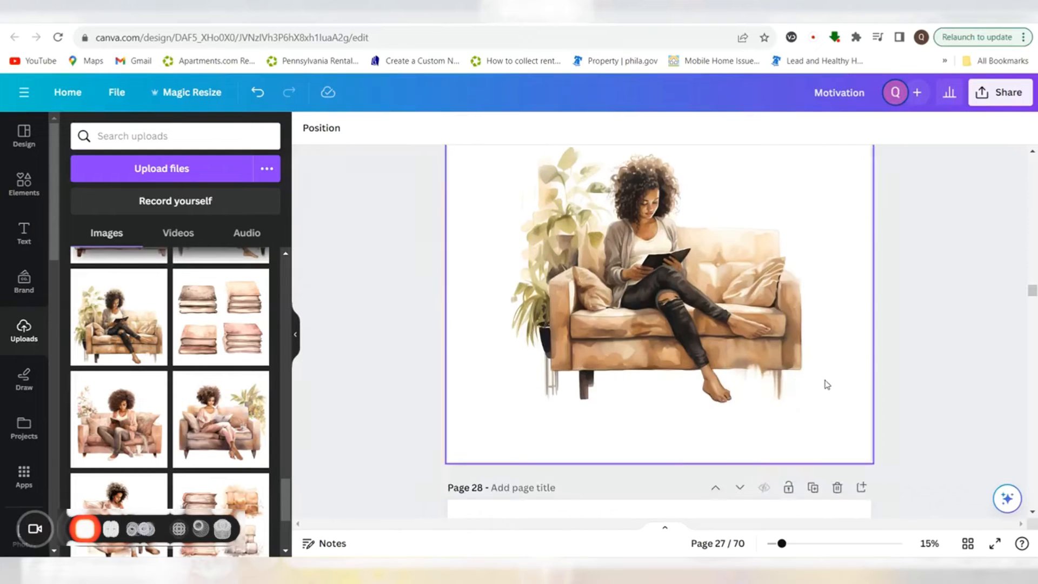
scroll(827, 383, "up", 2)
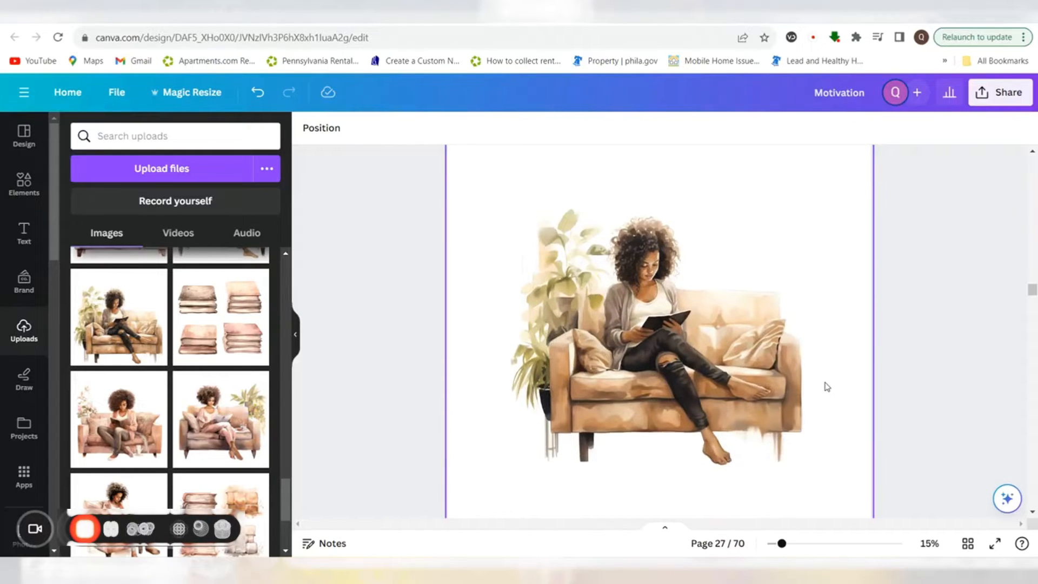
scroll(825, 387, "down", 2)
scroll(832, 406, "up", 2)
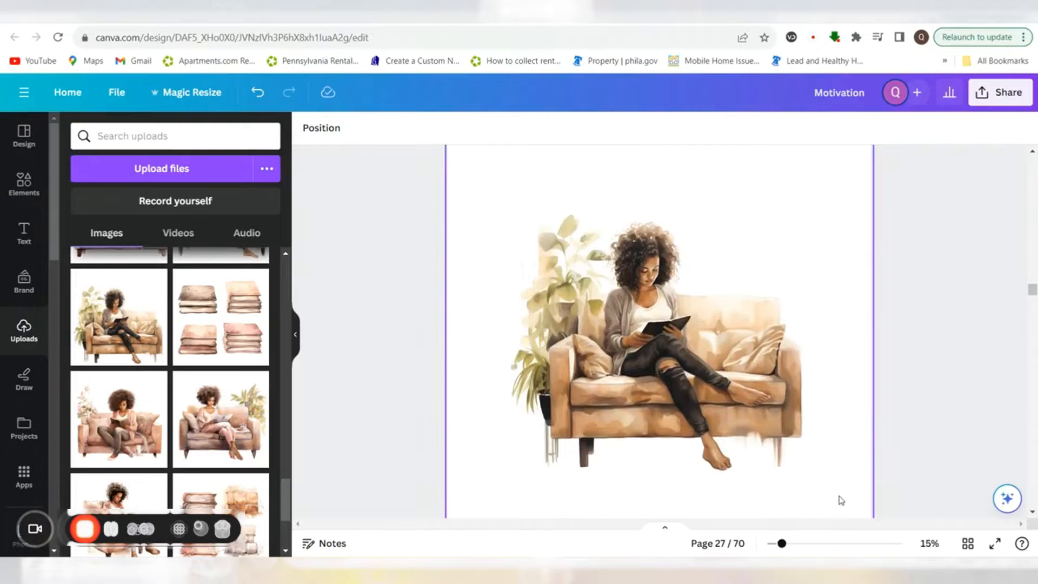
scroll(841, 500, "down", 5)
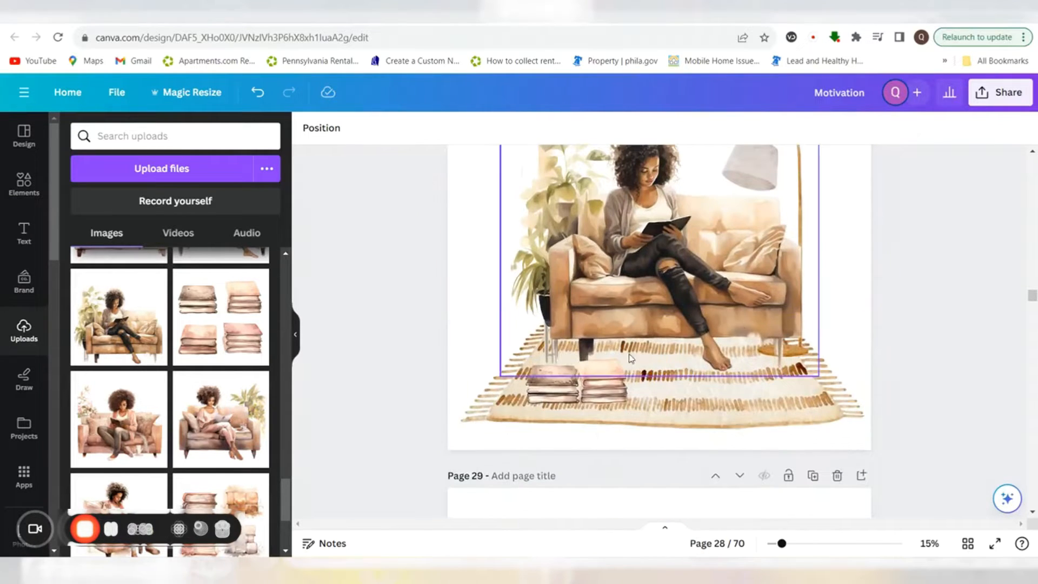
scroll(828, 375, "down", 5)
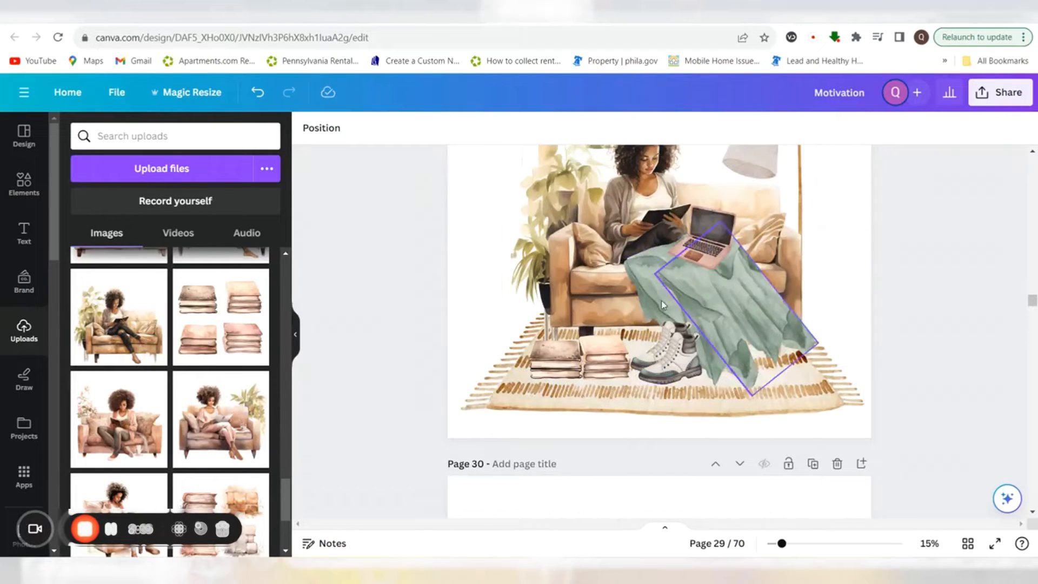
scroll(730, 373, "down", 5)
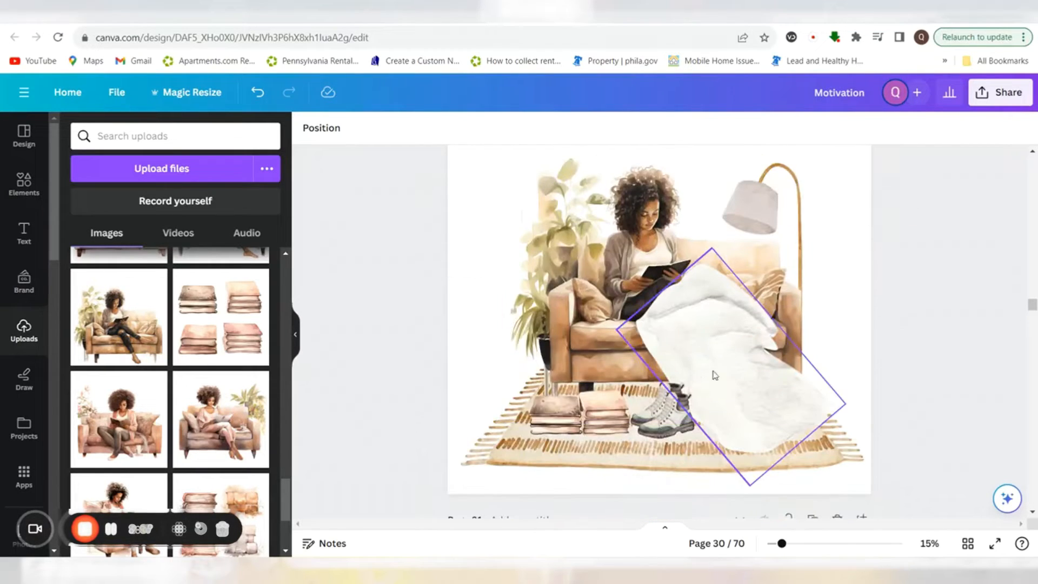
scroll(912, 356, "up", 4)
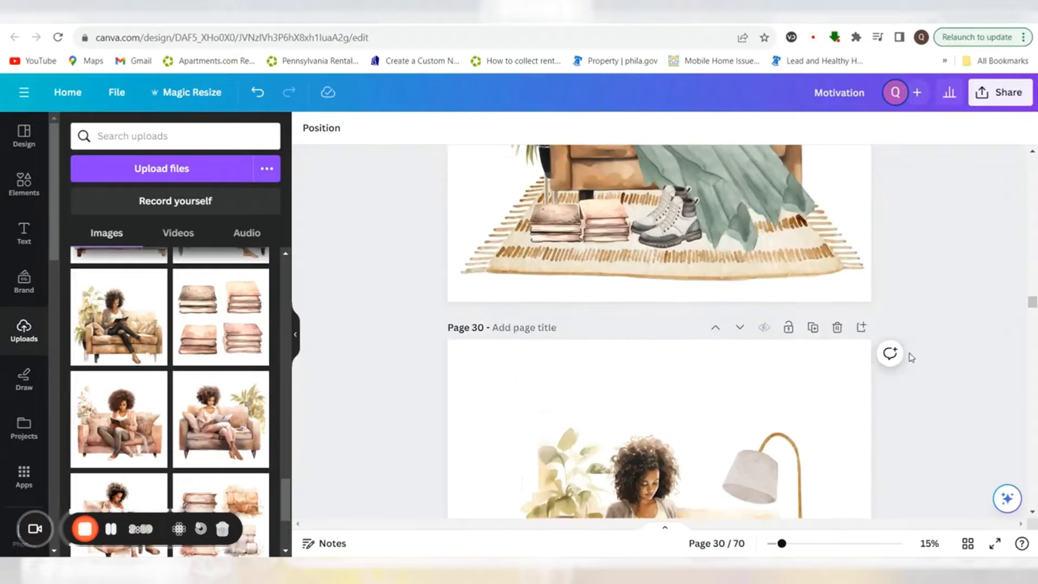
scroll(911, 357, "up", 10)
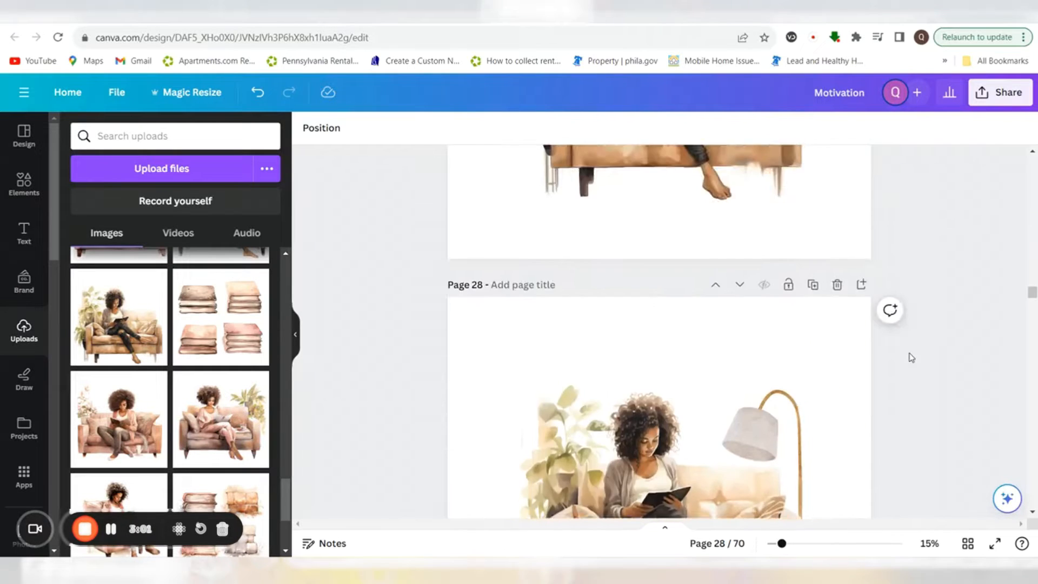
scroll(912, 357, "up", 5)
scroll(909, 358, "down", 2)
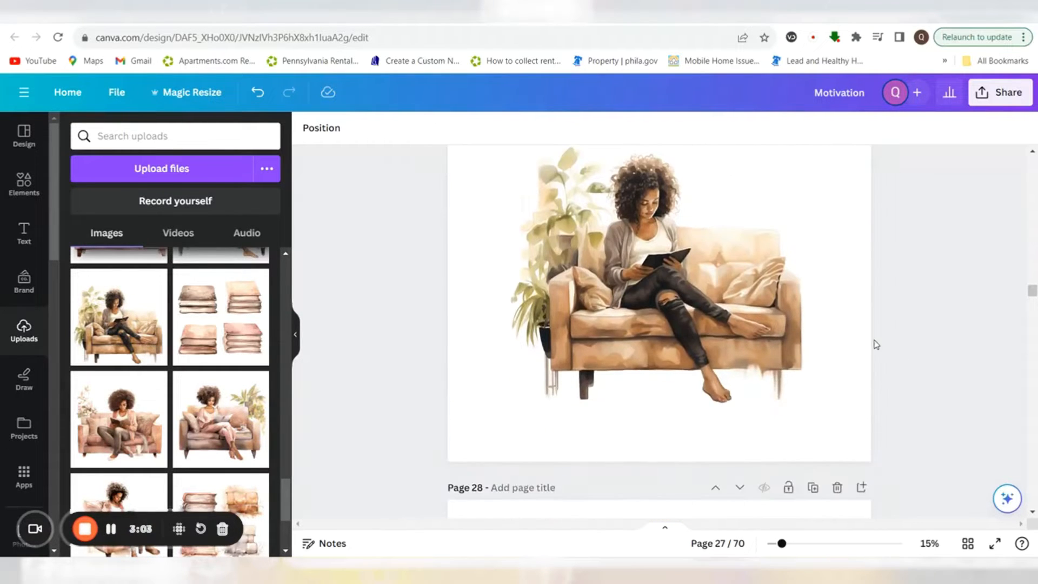
scroll(876, 344, "up", 2)
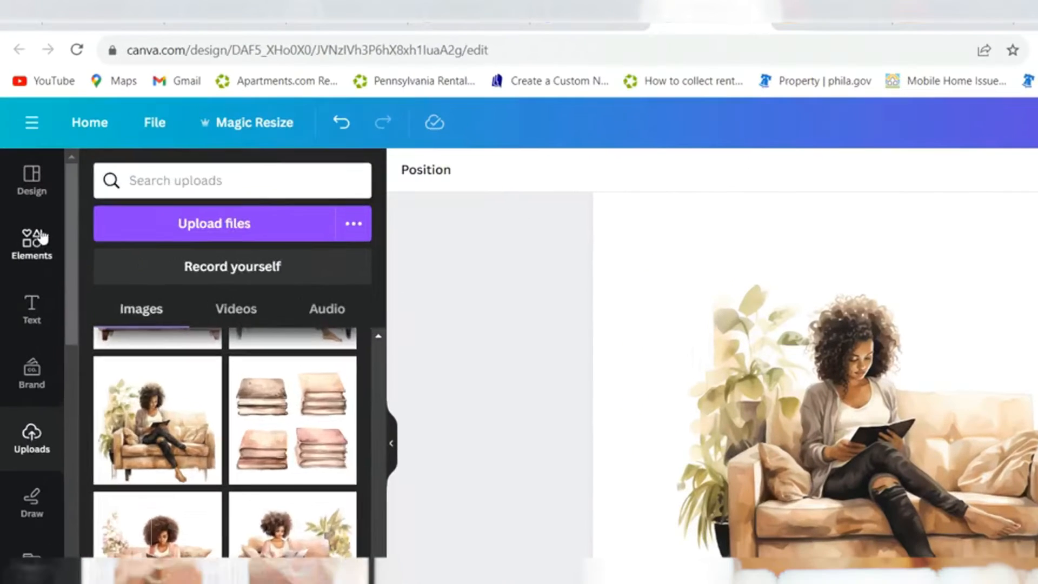
Search the elements library for "watercolor rug" and show all of the graphics results.
left_click(31, 179)
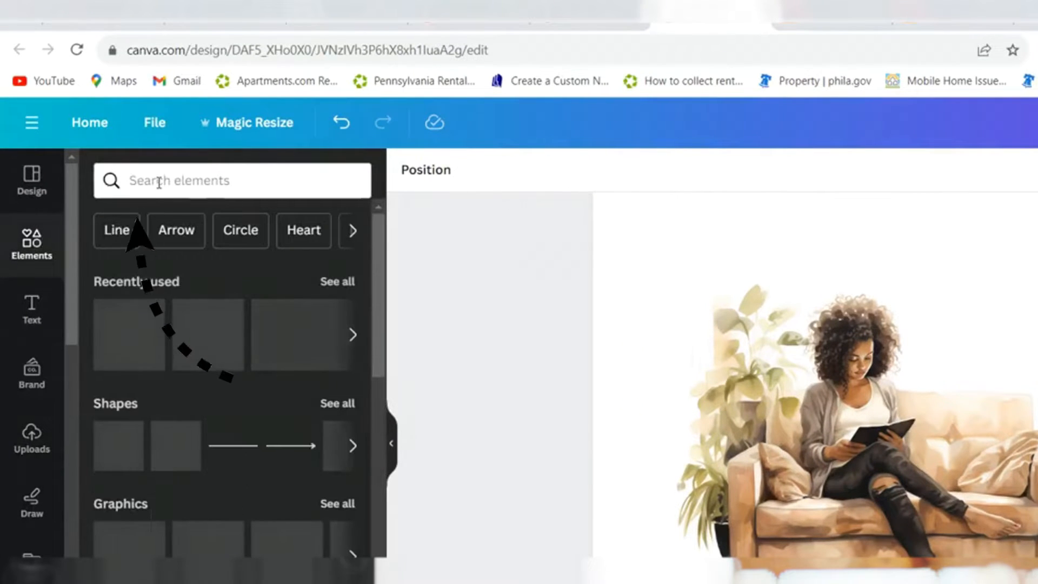
left_click(159, 183)
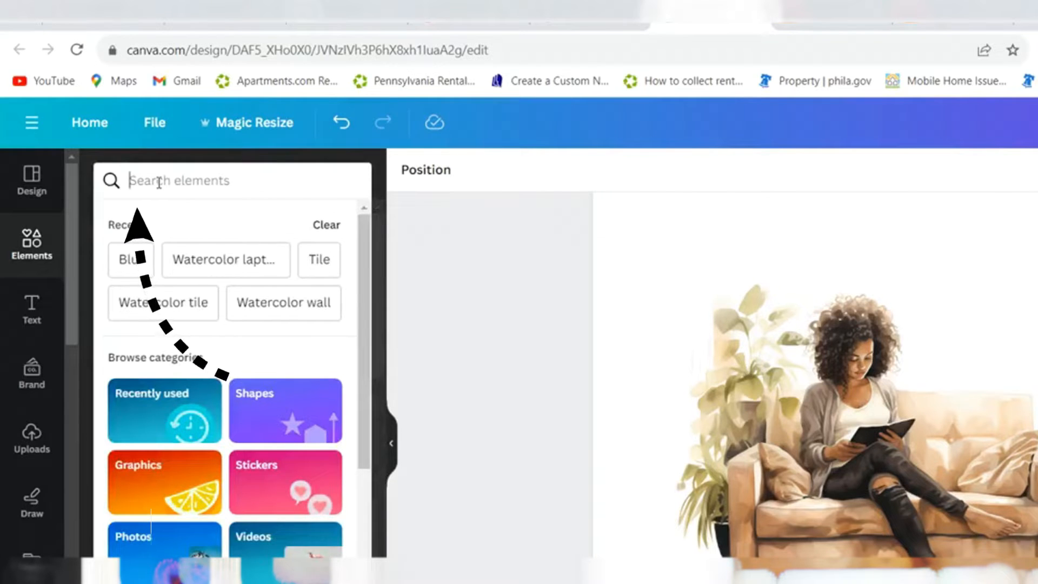
type("watercolo")
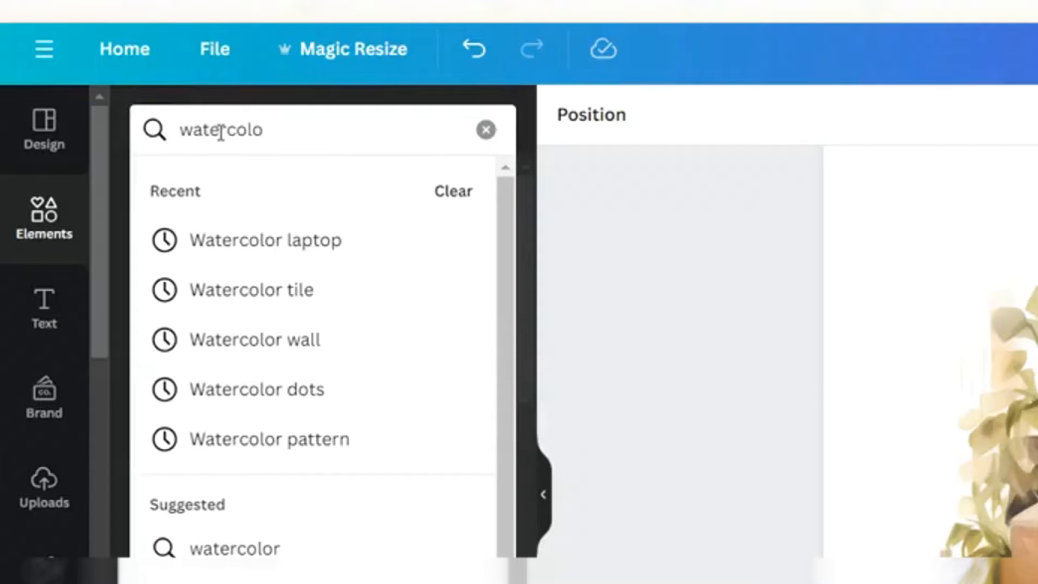
type("r rug")
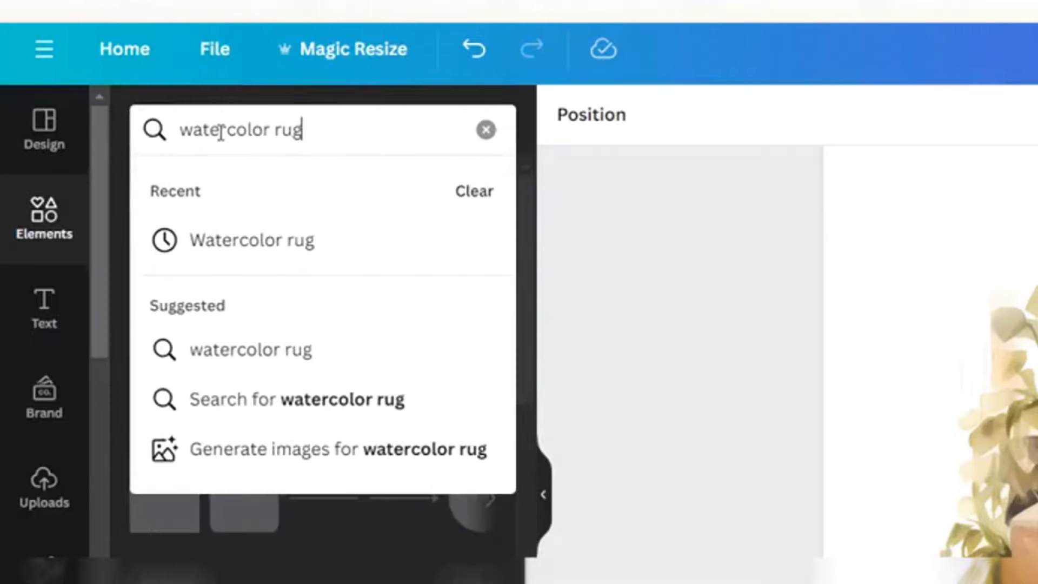
key("Return")
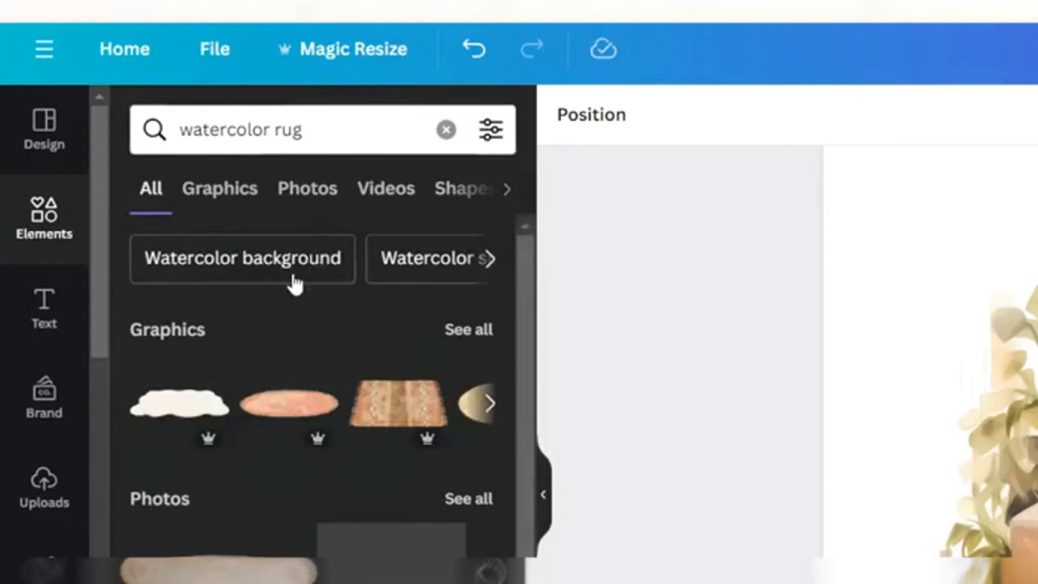
left_click(470, 330)
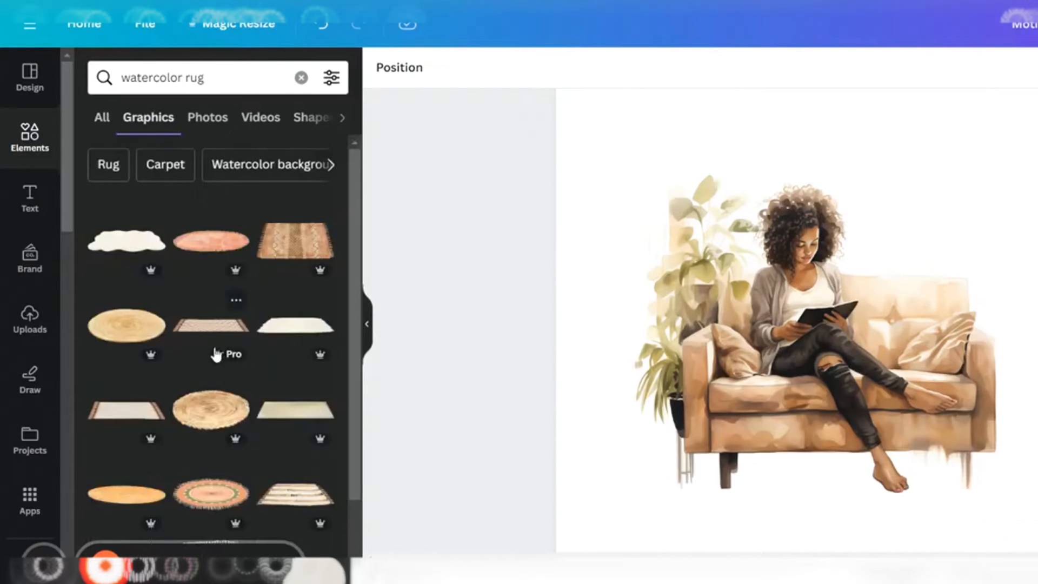
Try the diamond-patterned rug with brown ends beneath the sofa on page 27, and delete it.
scroll(217, 355, "down", 2)
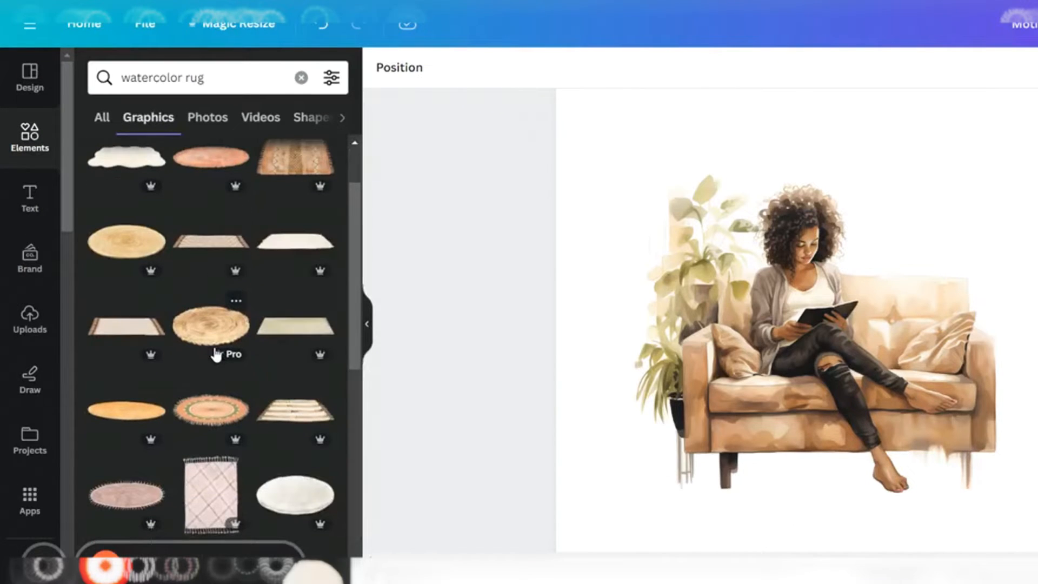
left_click(200, 245)
left_click_drag(792, 303, 782, 475)
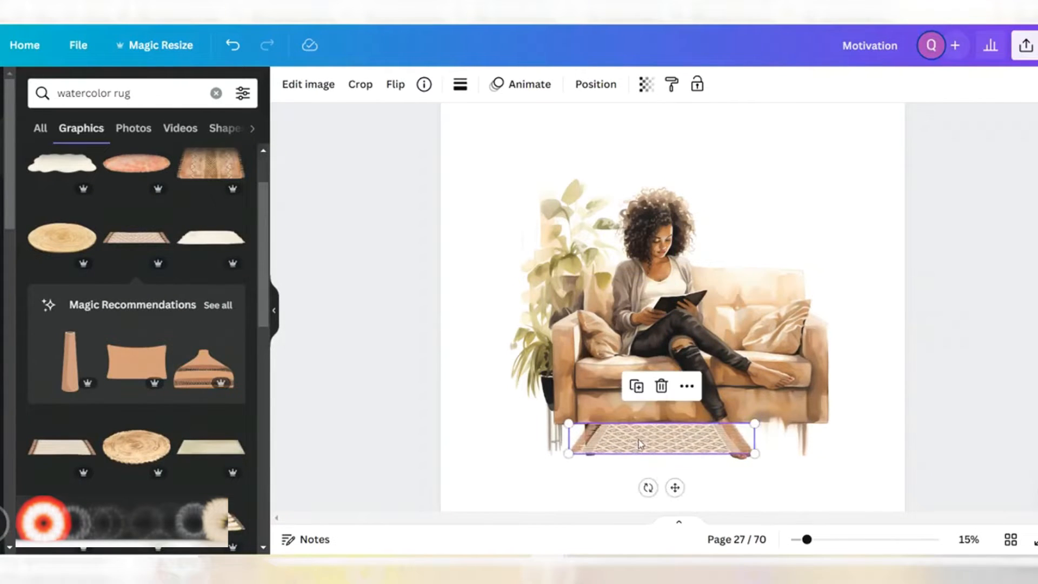
left_click(661, 386)
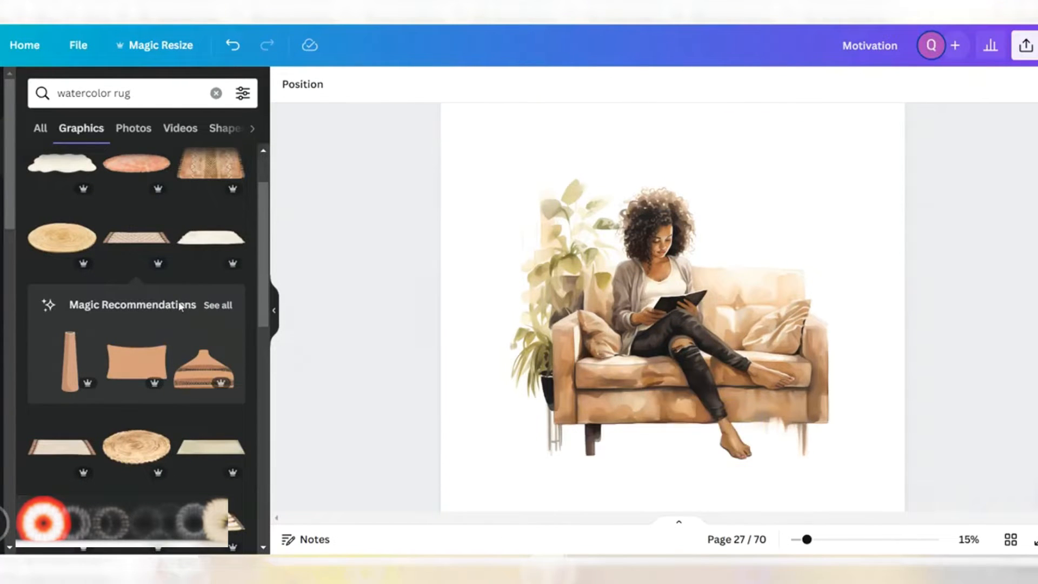
Try the beige rug with fringed ends in front of the sofa on page 27, and delete it.
left_click(68, 448)
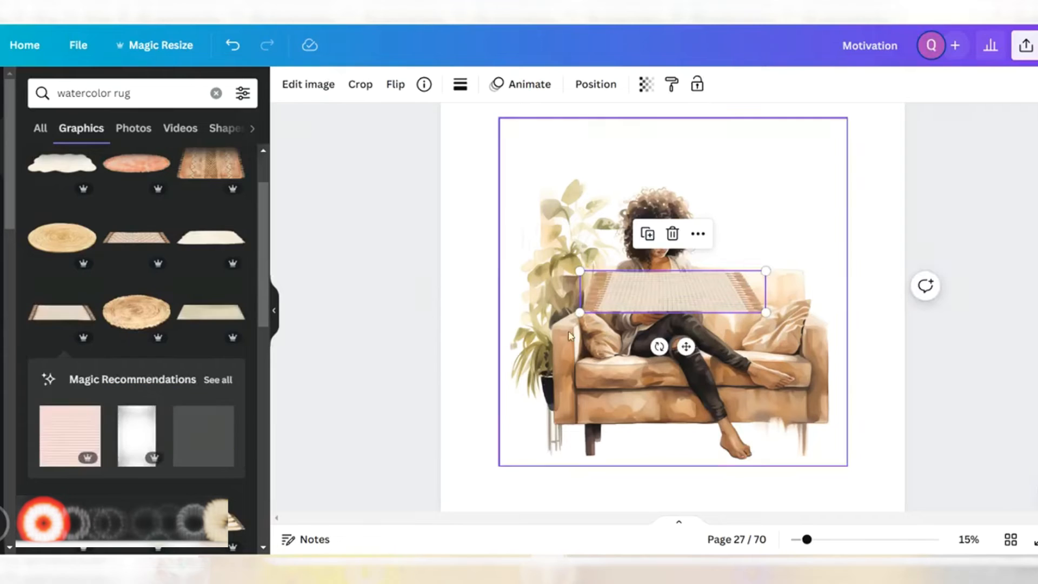
left_click_drag(639, 291, 622, 468)
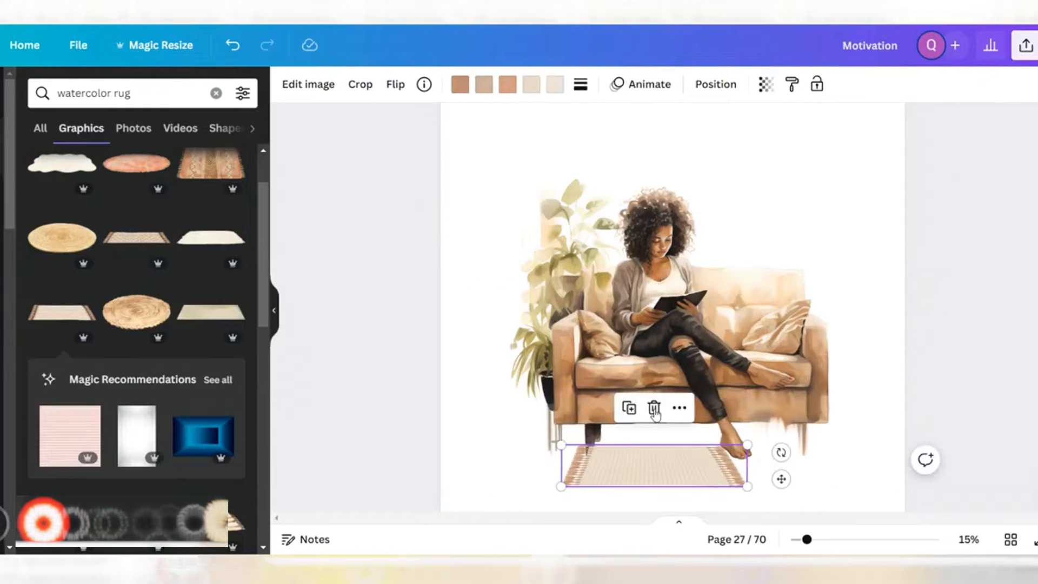
left_click(655, 410)
Try the oval brown rug with concentric rings in front of the sofa on page 27, and delete it.
scroll(197, 312, "down", 5)
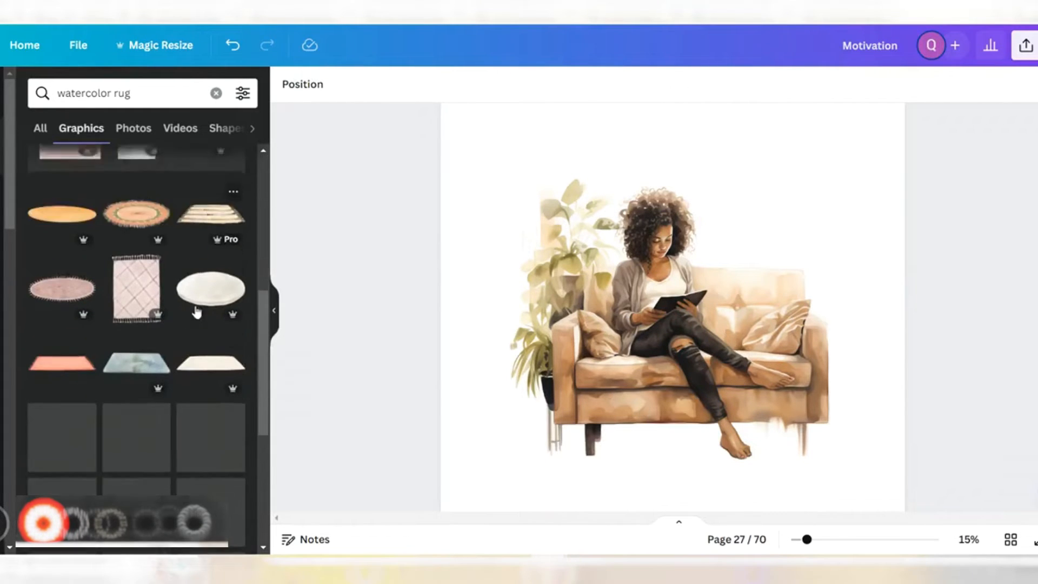
scroll(196, 324, "down", 3)
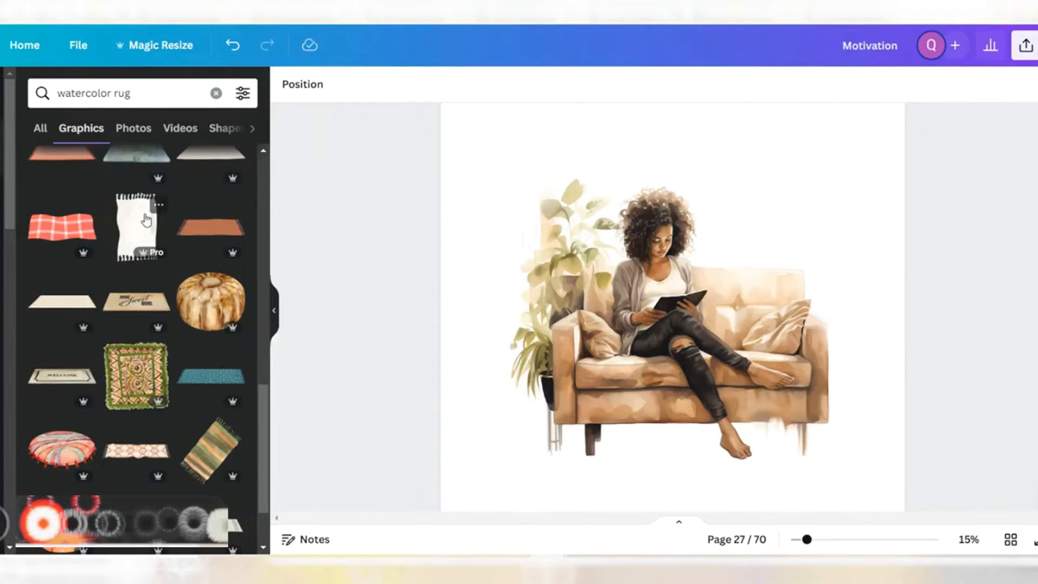
scroll(148, 274, "down", 5)
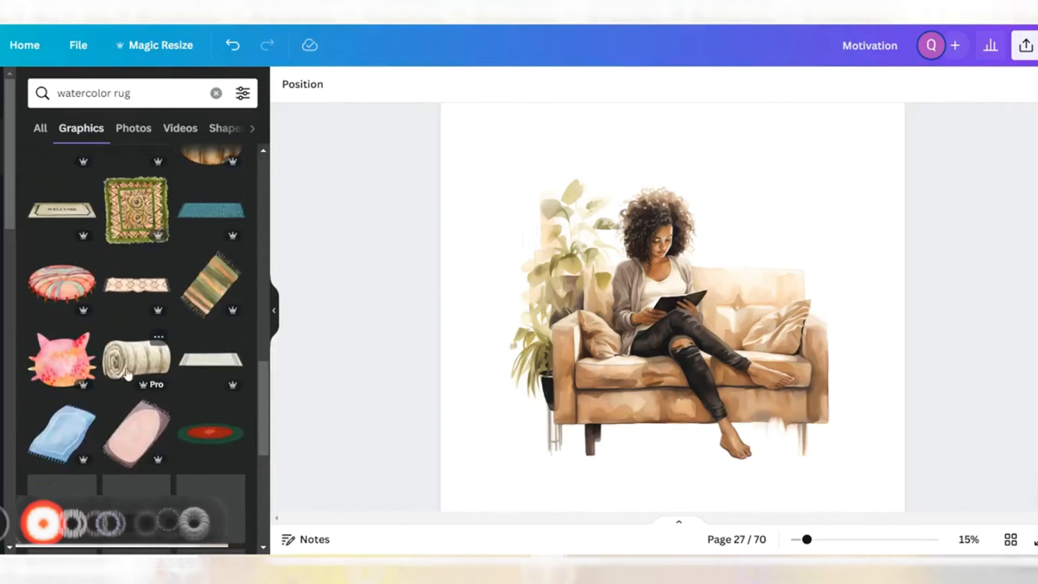
scroll(177, 381, "down", 3)
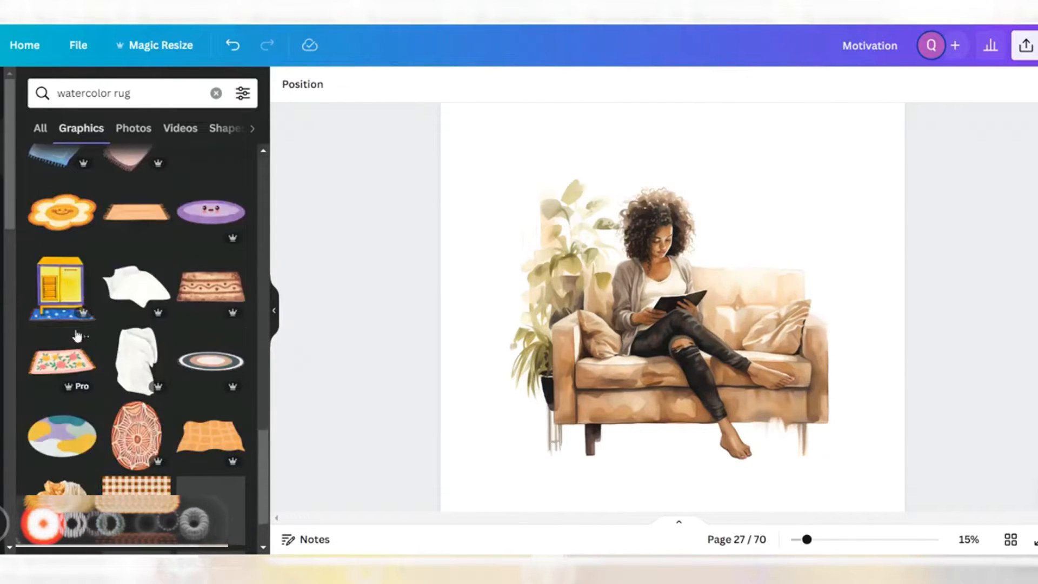
scroll(131, 363, "down", 1)
scroll(131, 362, "down", 4)
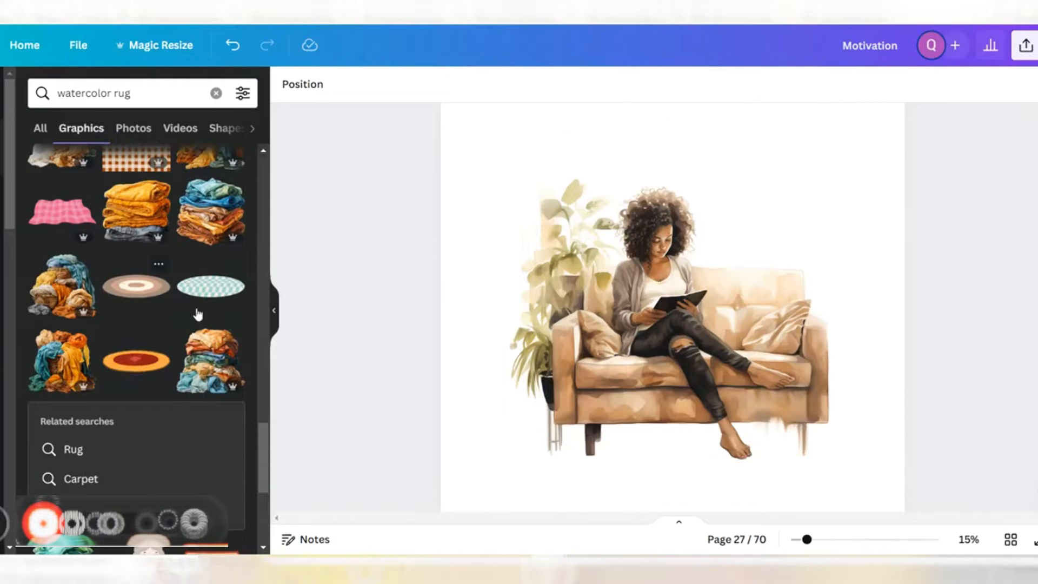
left_click(136, 286)
left_click_drag(649, 300, 624, 489)
left_click(648, 408)
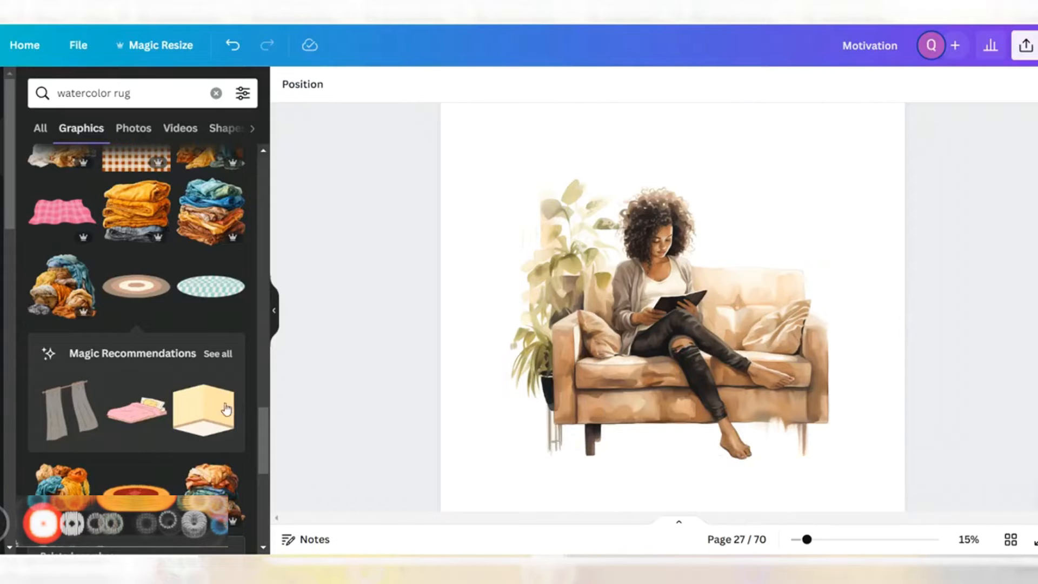
Try the fringed oval orange rug with a green center beneath the sofa on page 27, and delete it.
scroll(196, 410, "down", 10)
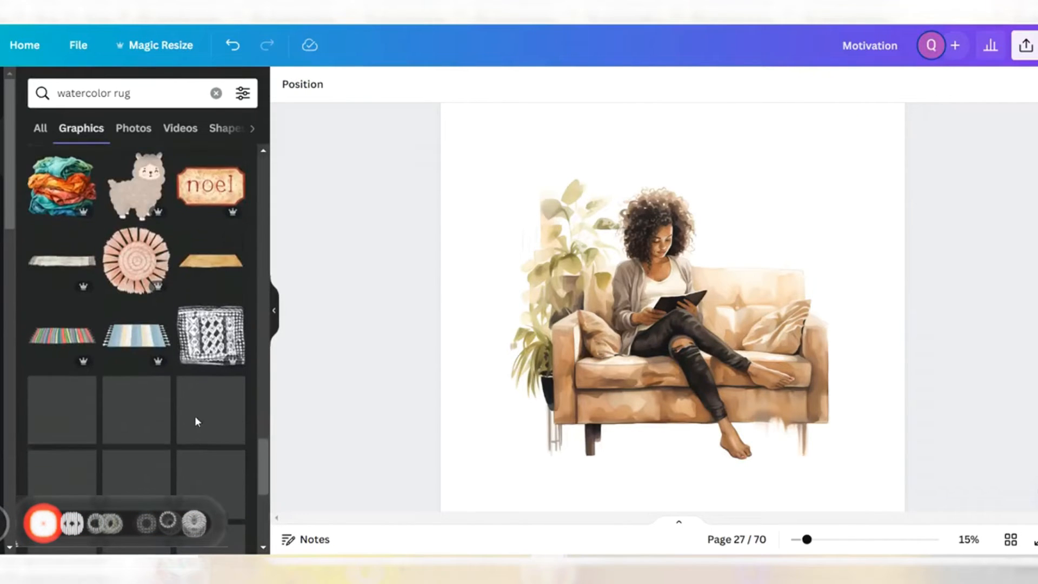
scroll(173, 395, "down", 3)
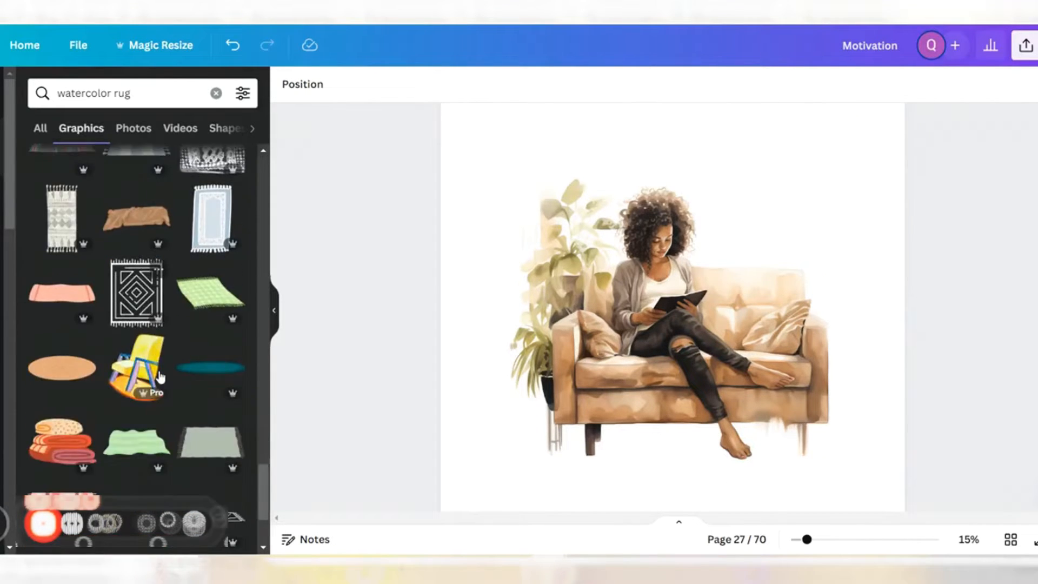
scroll(160, 376, "down", 5)
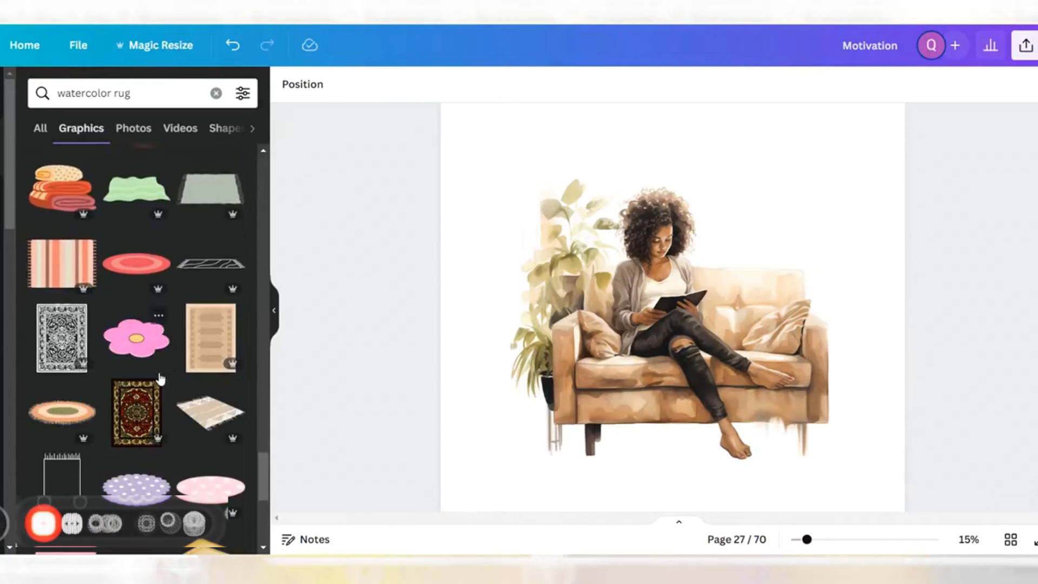
scroll(160, 379, "down", 2)
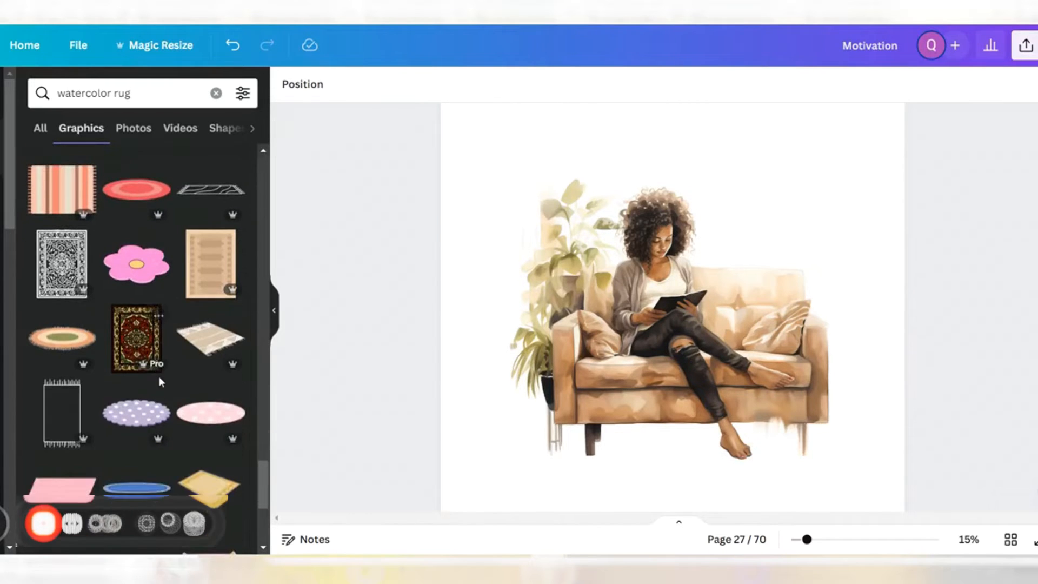
left_click(59, 350)
left_click_drag(657, 269, 642, 440)
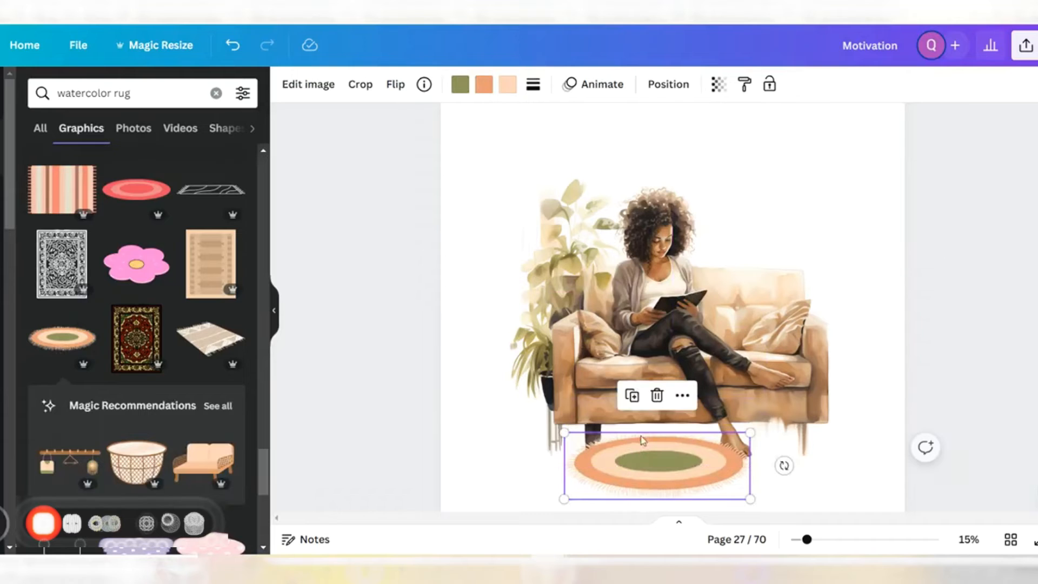
key("Delete")
Place the diamond-patterned rug with brown fringed ends beneath the sofa on page 27 and enlarge it to extend past both sides of the sofa.
scroll(181, 380, "down", 10)
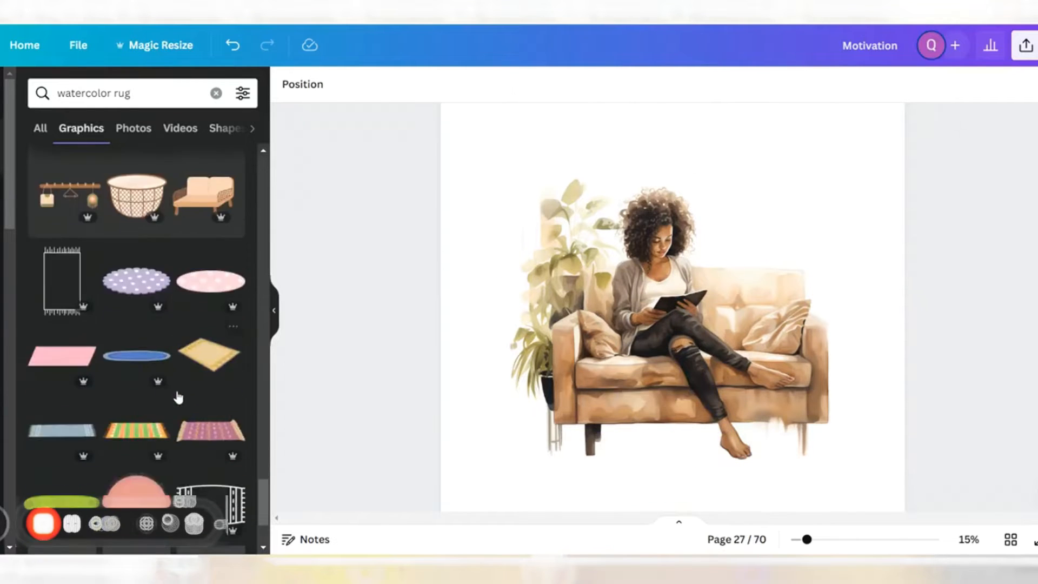
scroll(178, 401, "up", 20)
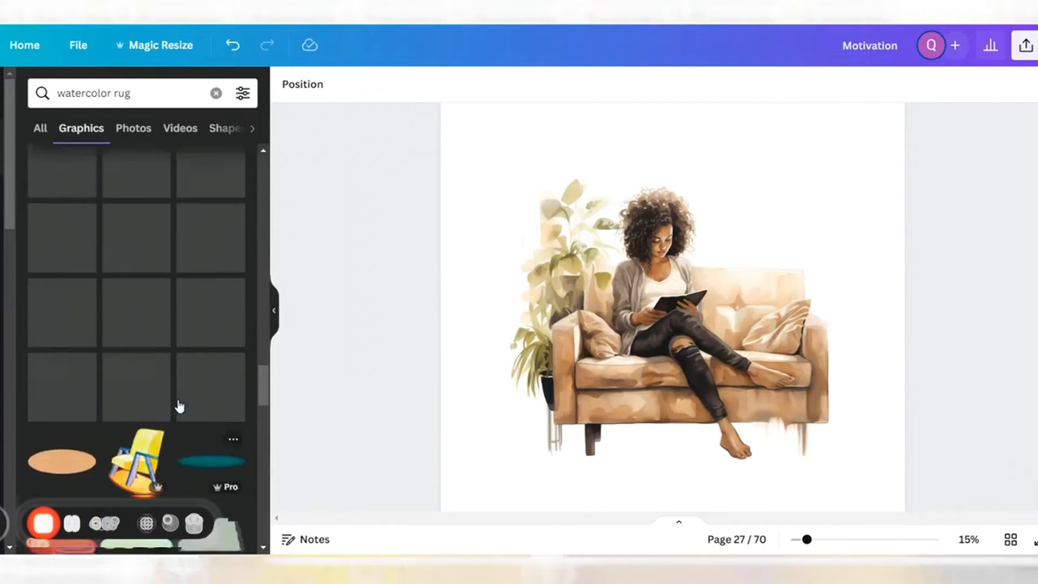
scroll(178, 405, "up", 8)
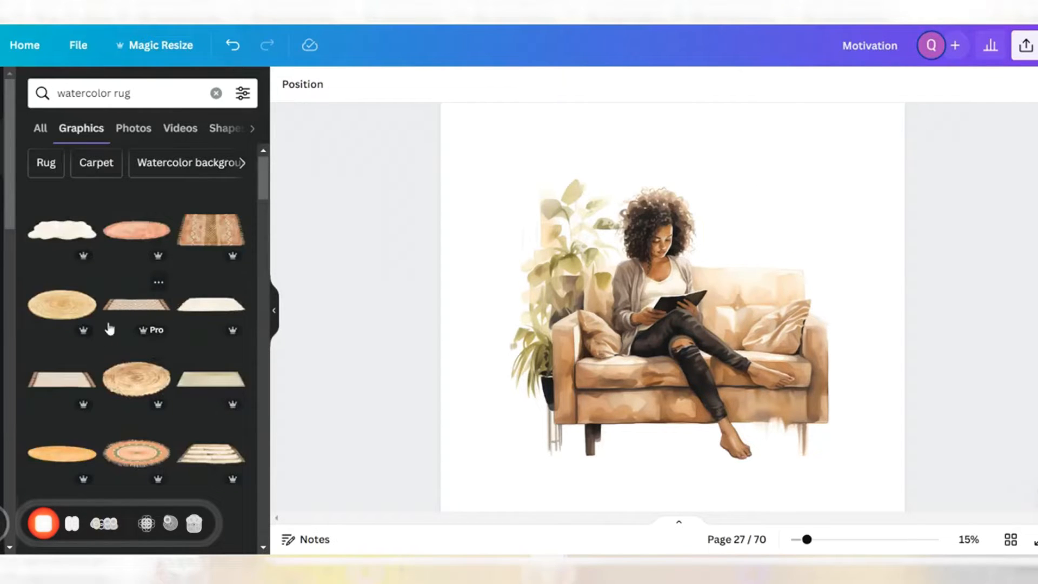
left_click(122, 309)
left_click_drag(672, 297, 606, 473)
left_click_drag(700, 449, 872, 387)
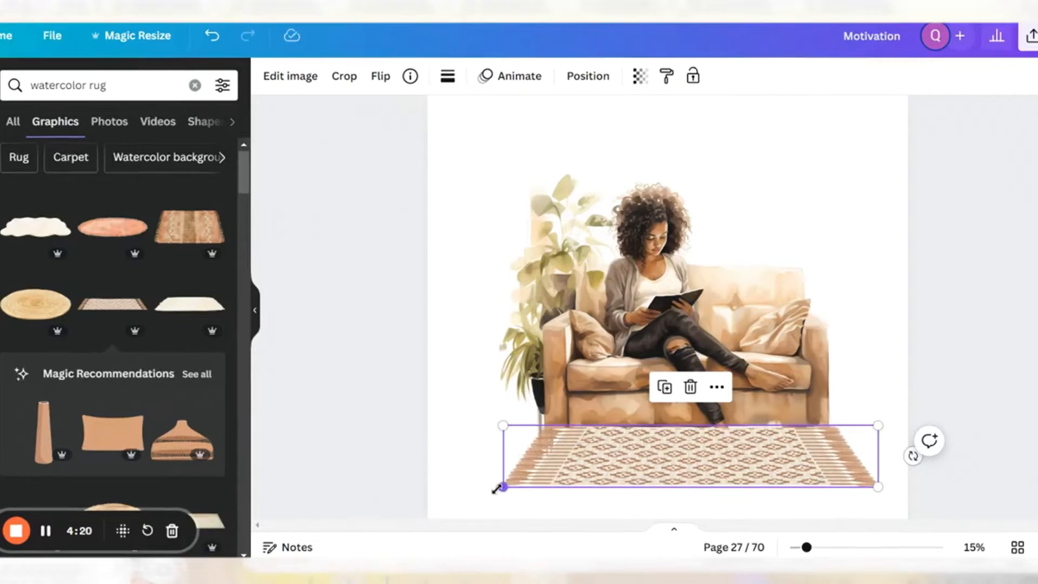
left_click_drag(510, 480, 482, 487)
left_click_drag(402, 527, 388, 530)
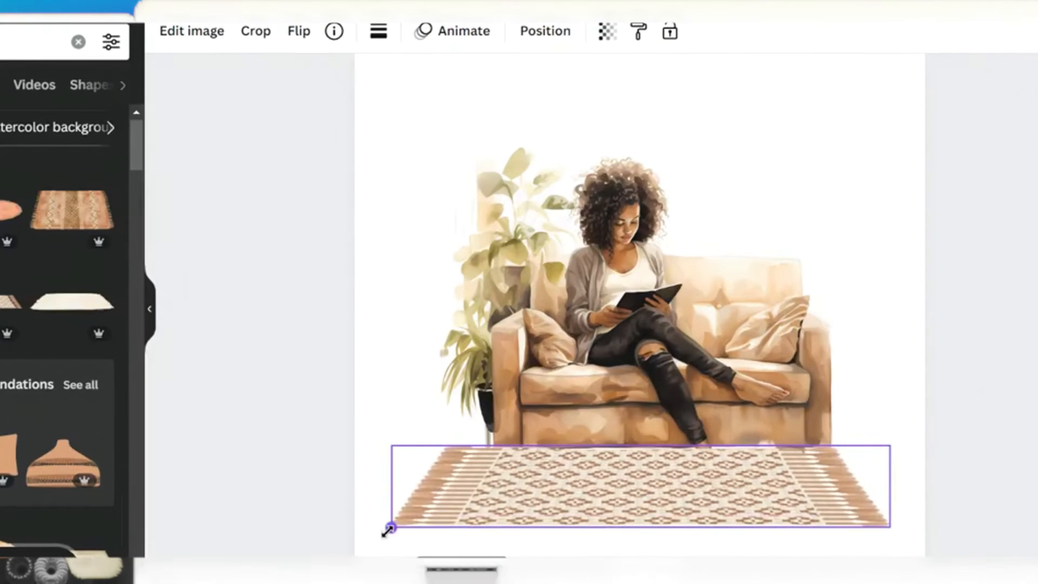
Shift the sofa image slightly left over the rug and enlarge the rug to about 3616 by 592 px.
left_click_drag(696, 326, 684, 322)
left_click(835, 492)
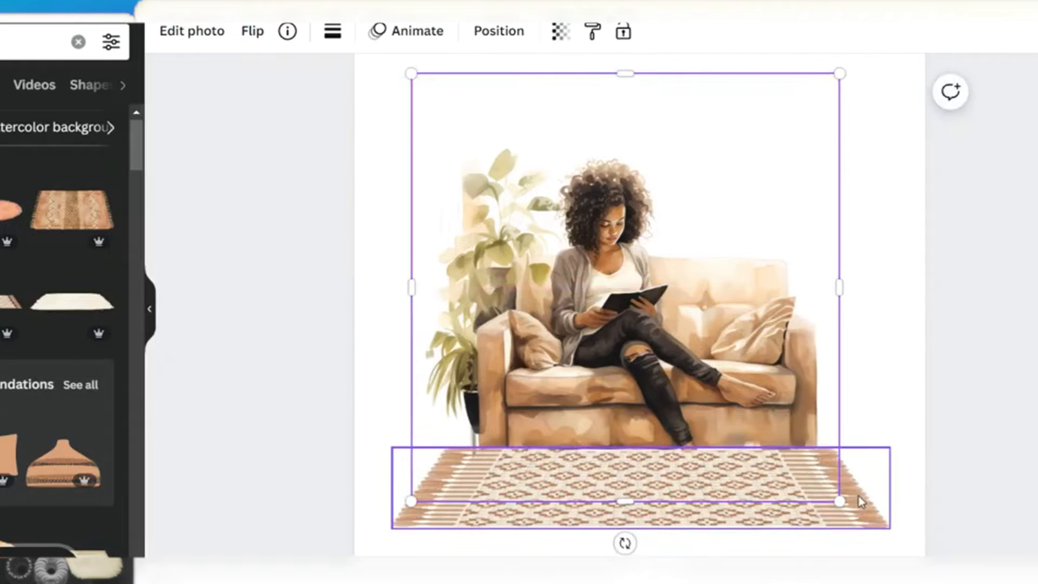
scroll(859, 495, "up", 2)
scroll(873, 466, "down", 5)
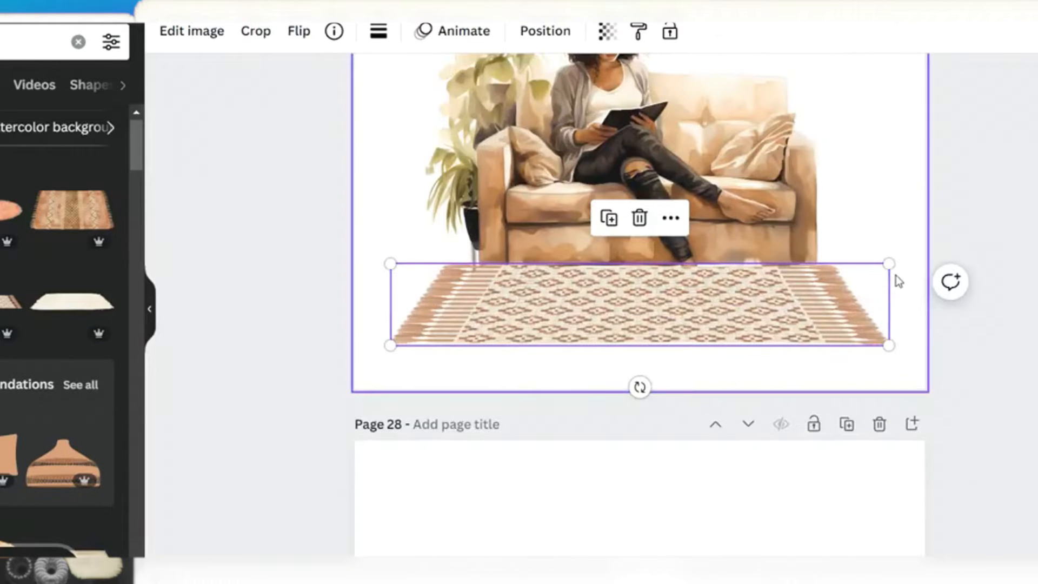
left_click_drag(893, 265, 893, 237)
scroll(1003, 407, "up", 2)
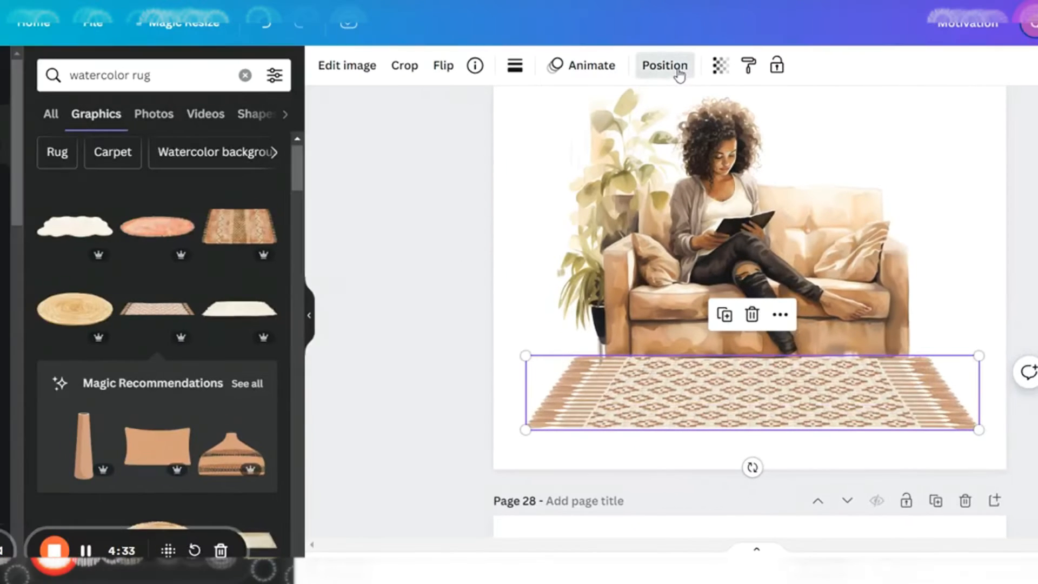
Send the diamond-patterned rug backward, behind the sofa image.
left_click(547, 32)
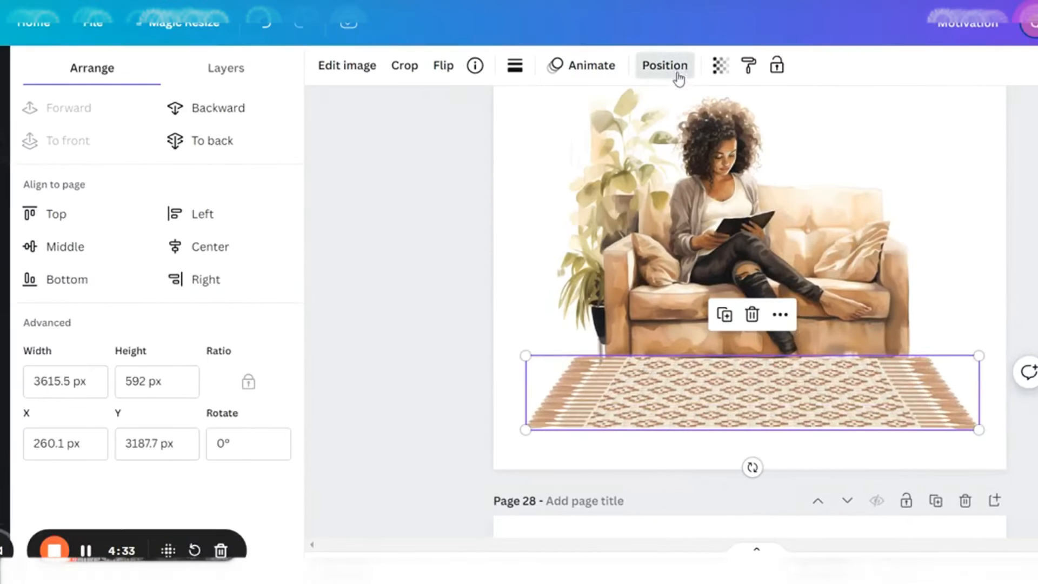
left_click(240, 144)
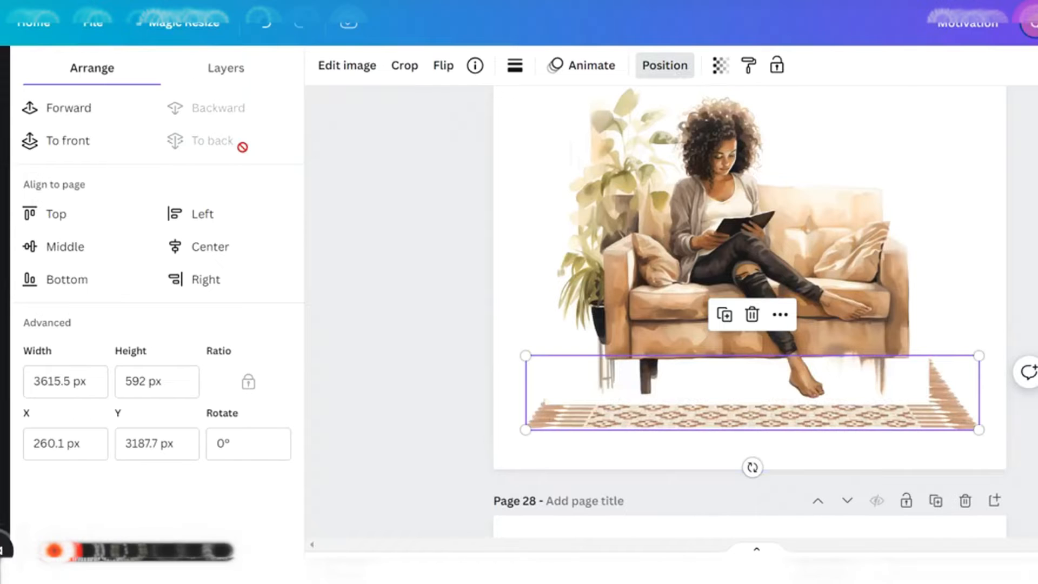
left_click(269, 34)
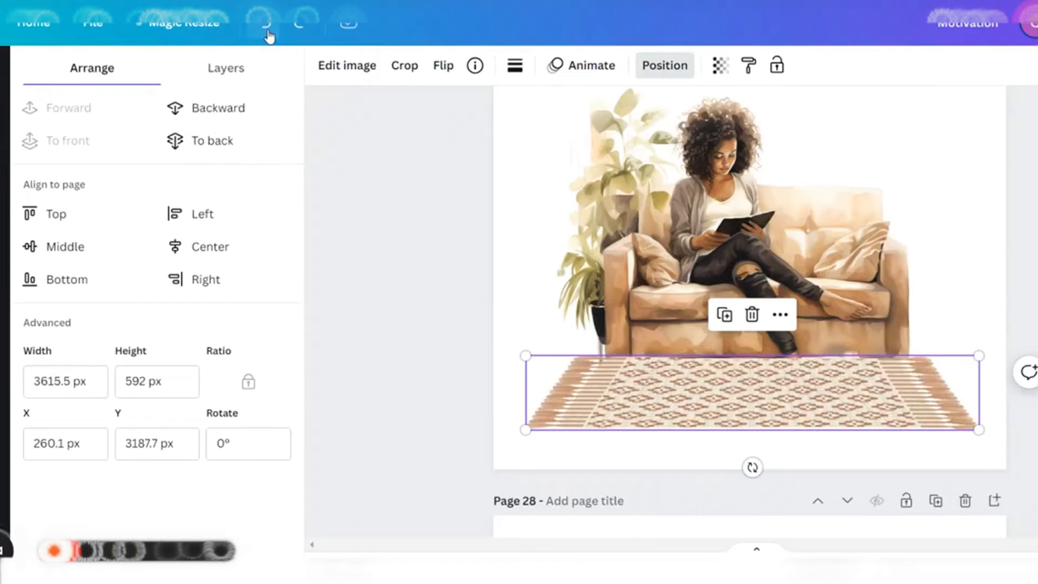
left_click(222, 111)
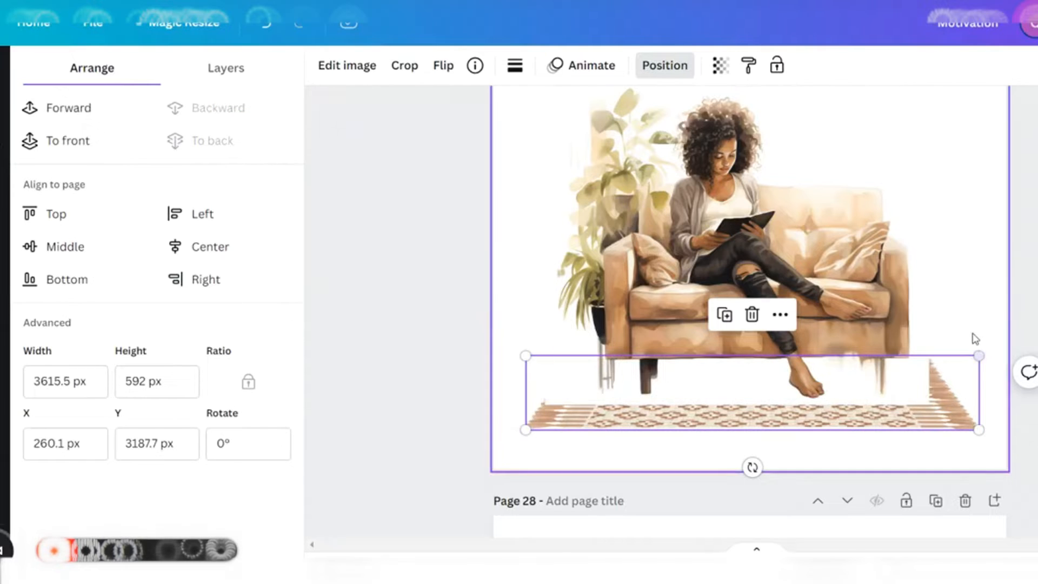
Remove the white background from the sofa image with BG Remover.
left_click(951, 346)
left_click(777, 297)
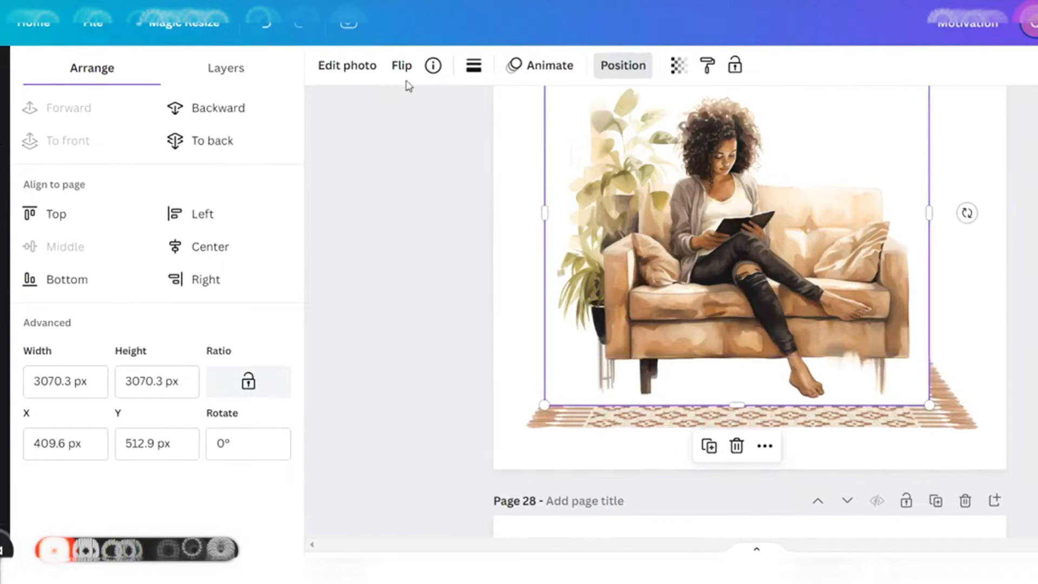
left_click(373, 70)
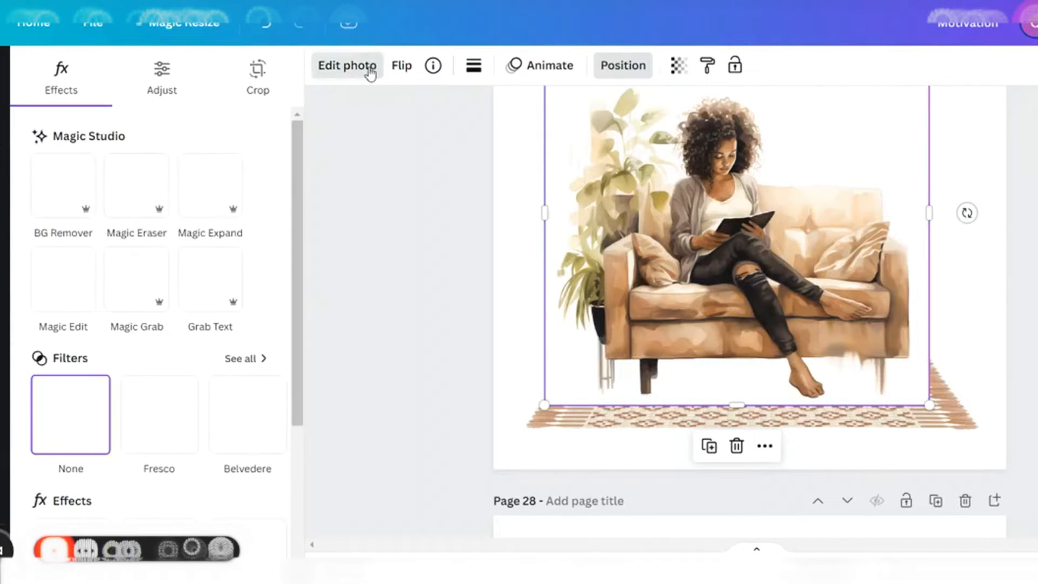
left_click(62, 194)
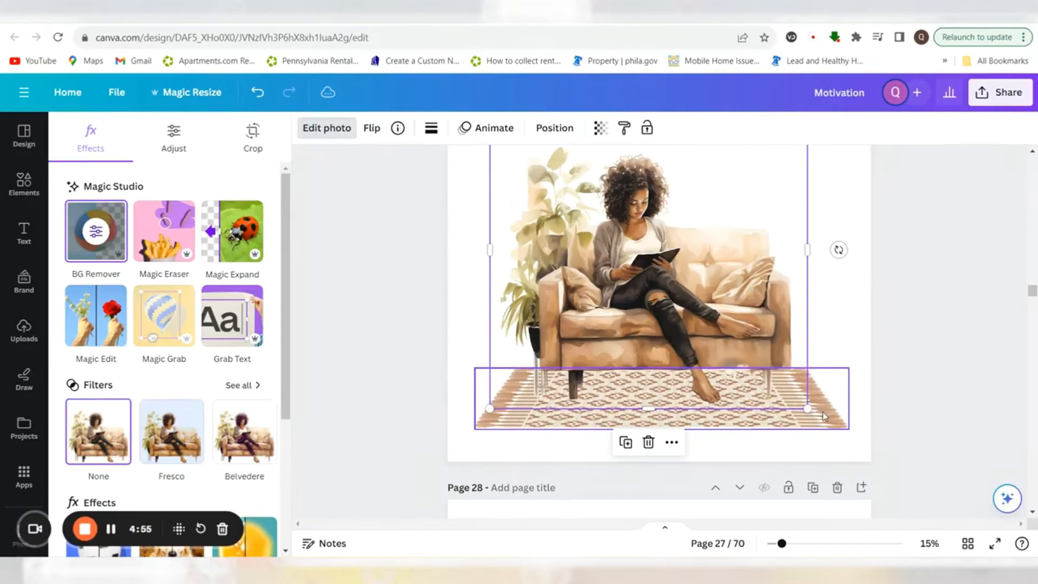
Enlarge the rug slightly and move it up so that the sofa's legs and the woman's foot rest on it.
left_click(951, 418)
left_click_drag(848, 368, 866, 365)
left_click_drag(806, 423, 794, 405)
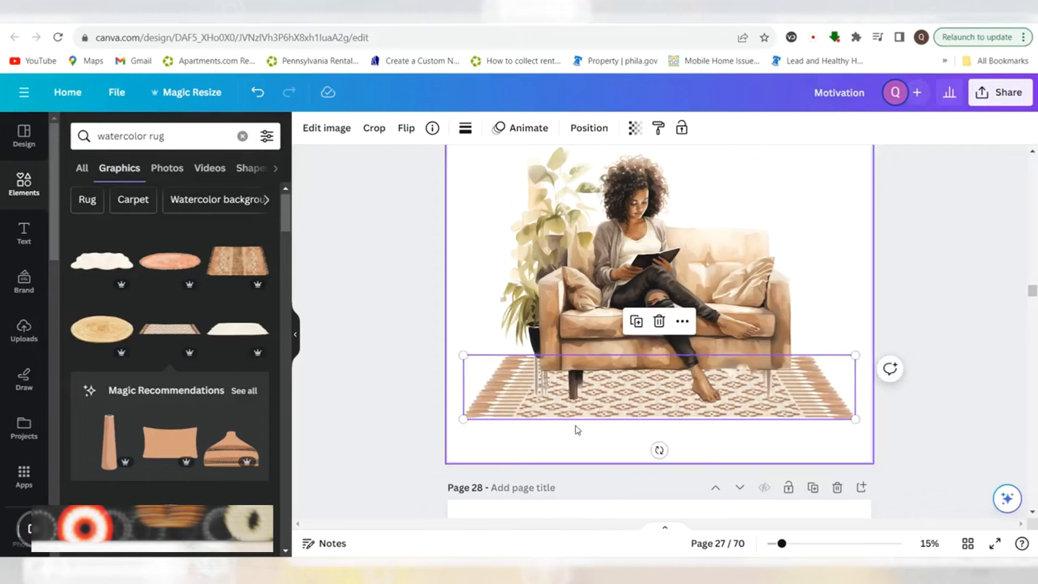
left_click(723, 472)
left_click_drag(756, 338, 752, 333)
left_click(833, 417)
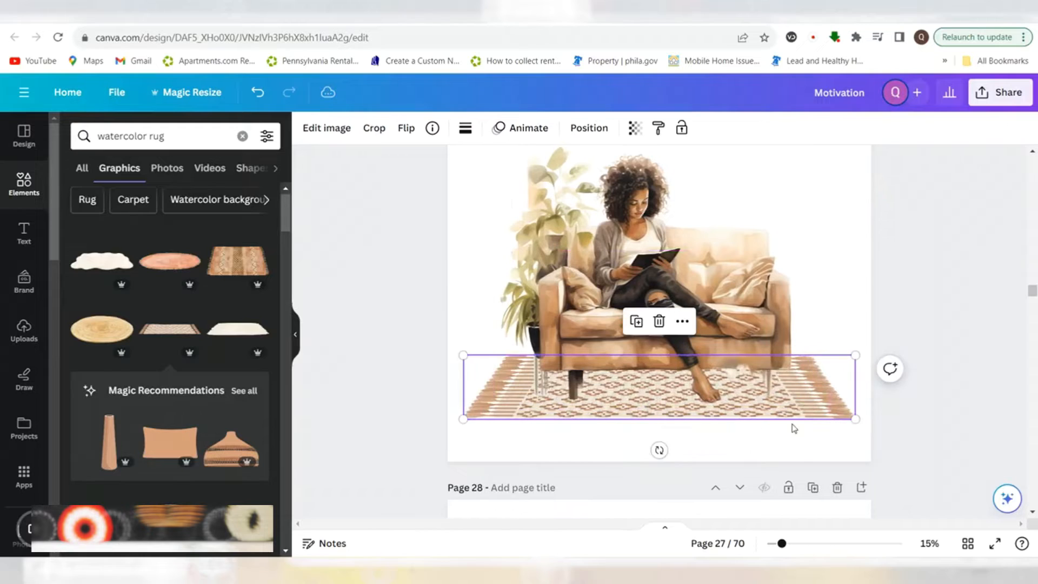
left_click_drag(855, 422, 822, 406)
left_click(986, 452)
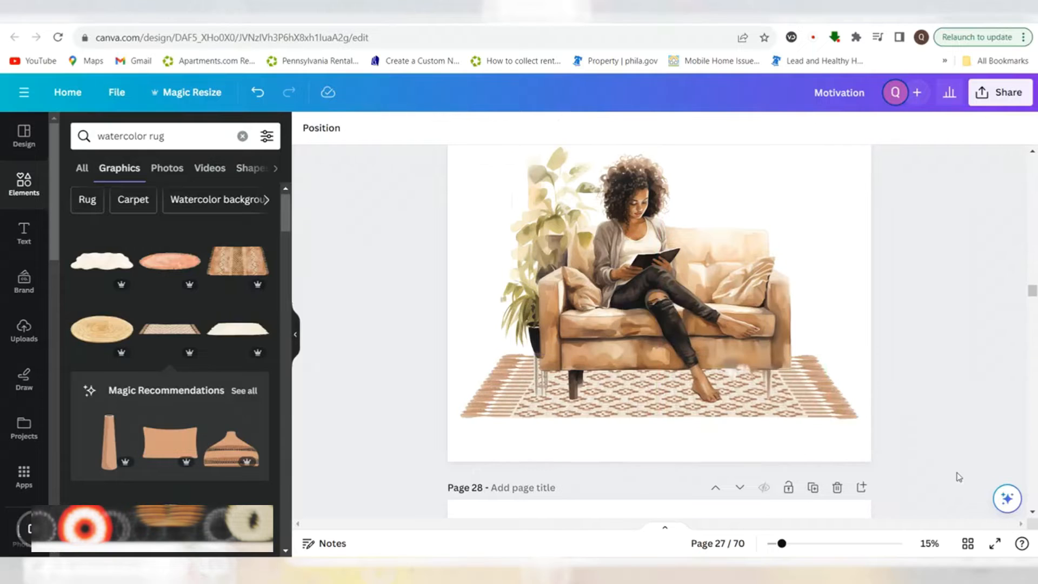
Review the bundle's pages in the grid overview, open page 25, and select the peach book stack in its lower row.
left_click(967, 544)
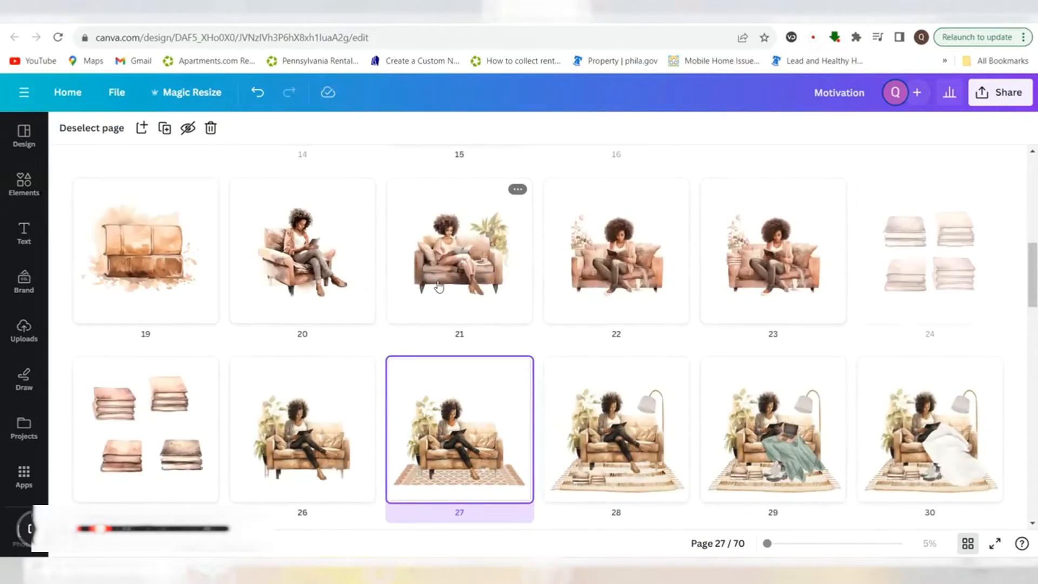
scroll(441, 286, "up", 6)
scroll(445, 287, "up", 5)
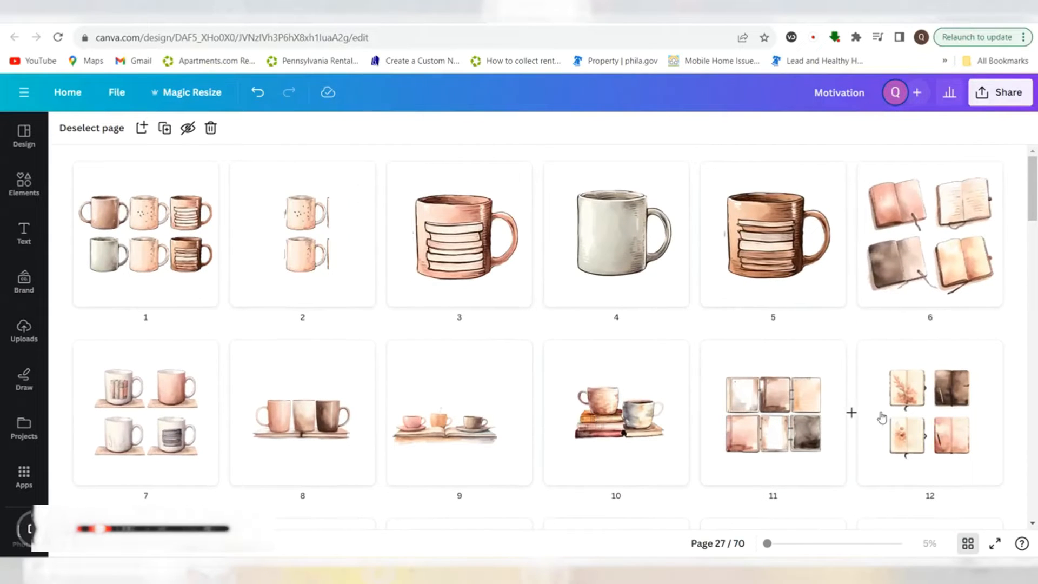
scroll(864, 425, "down", 5)
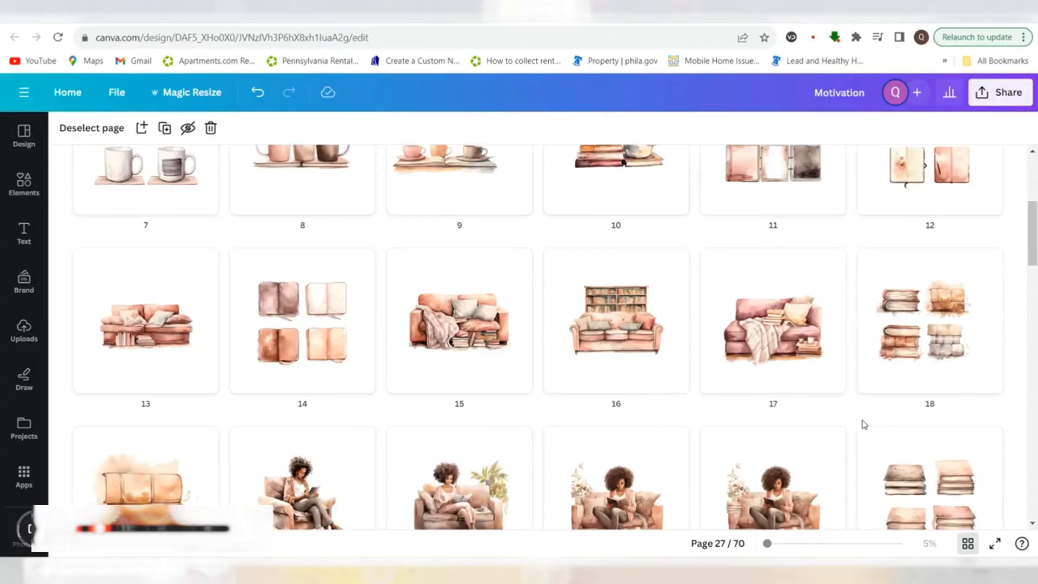
scroll(830, 404, "down", 3)
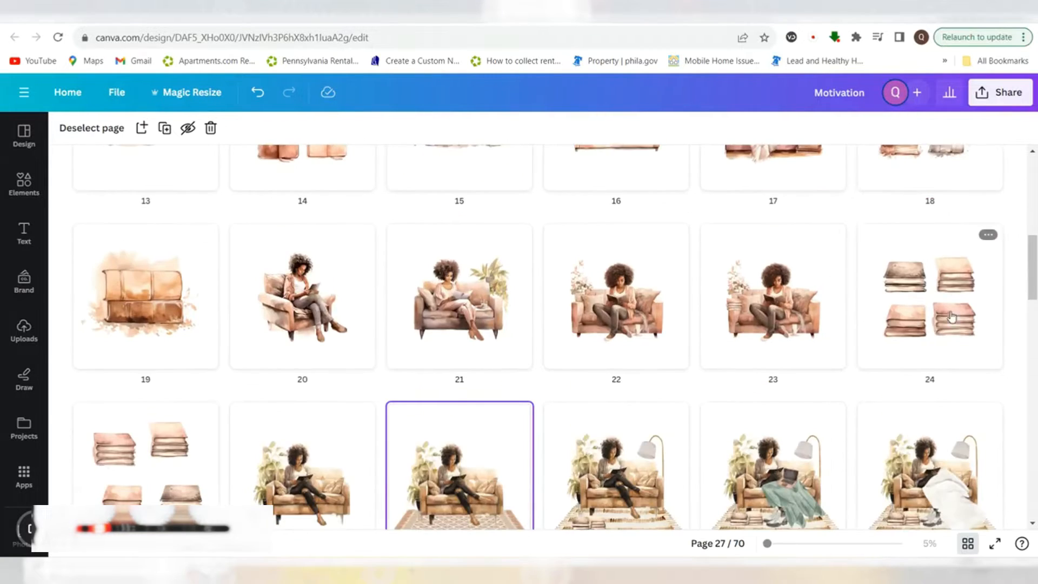
double_click(163, 478)
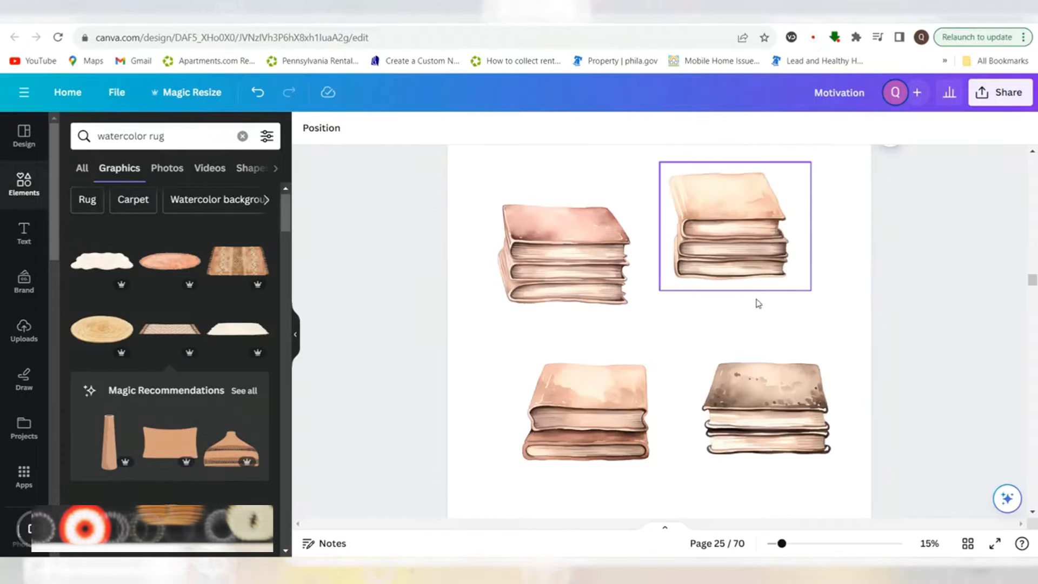
left_click(578, 405)
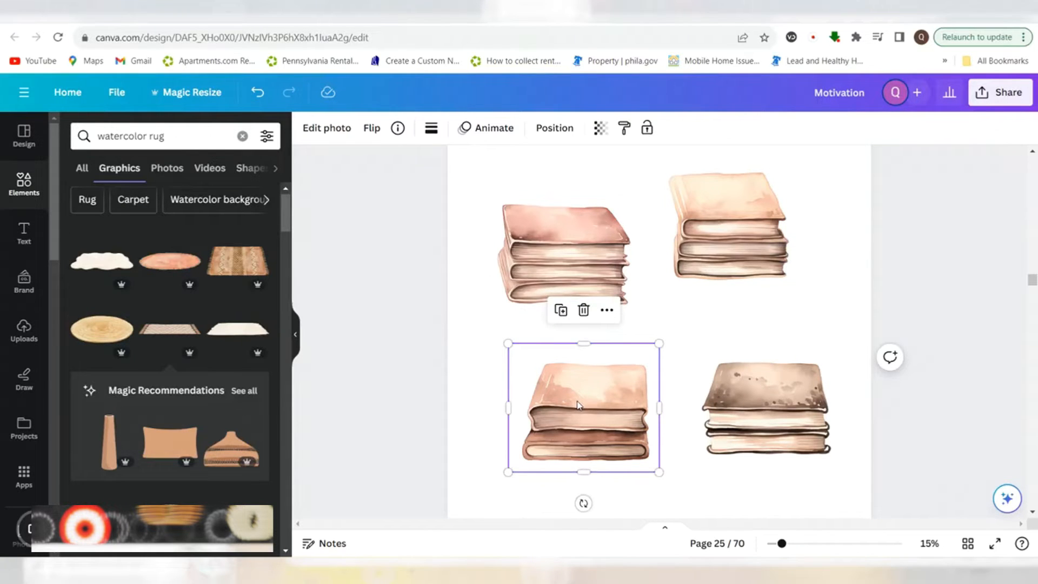
Copy the peach book stack from page 25 and paste it into the sofa scene with the diamond-patterned rug on page 27.
right_click(578, 405)
left_click(640, 180)
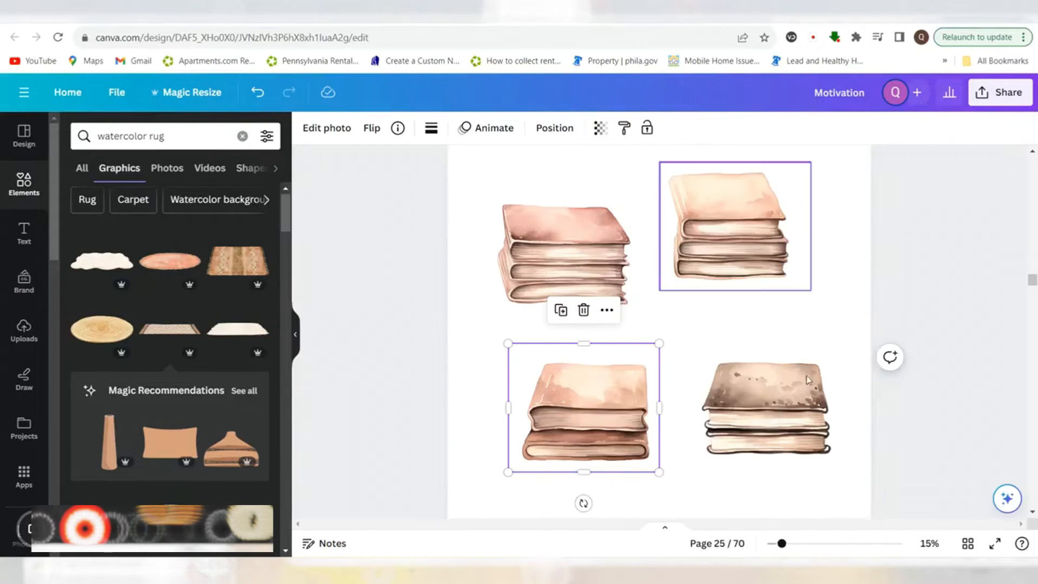
left_click(968, 544)
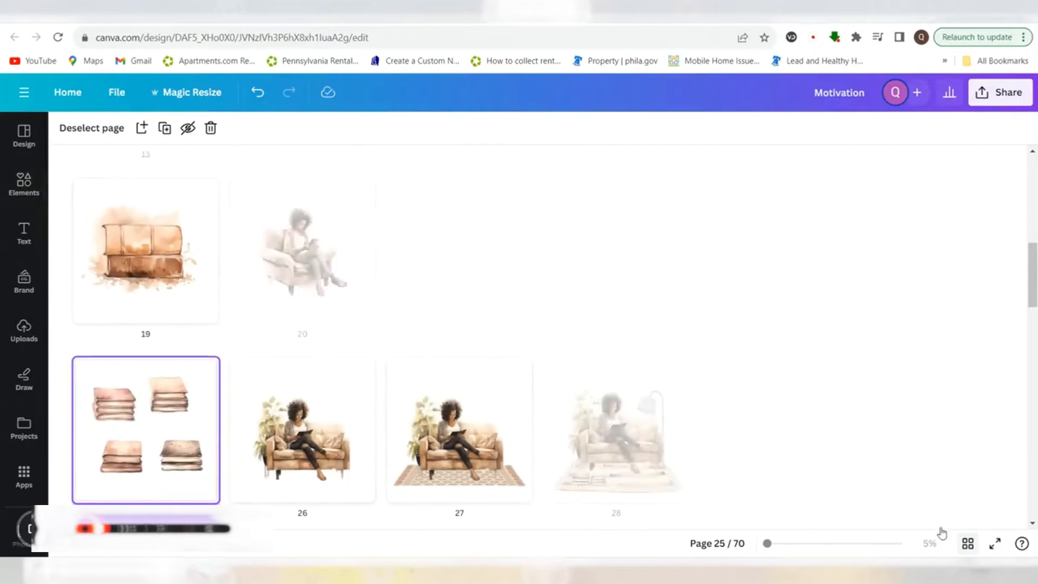
scroll(545, 401, "down", 1)
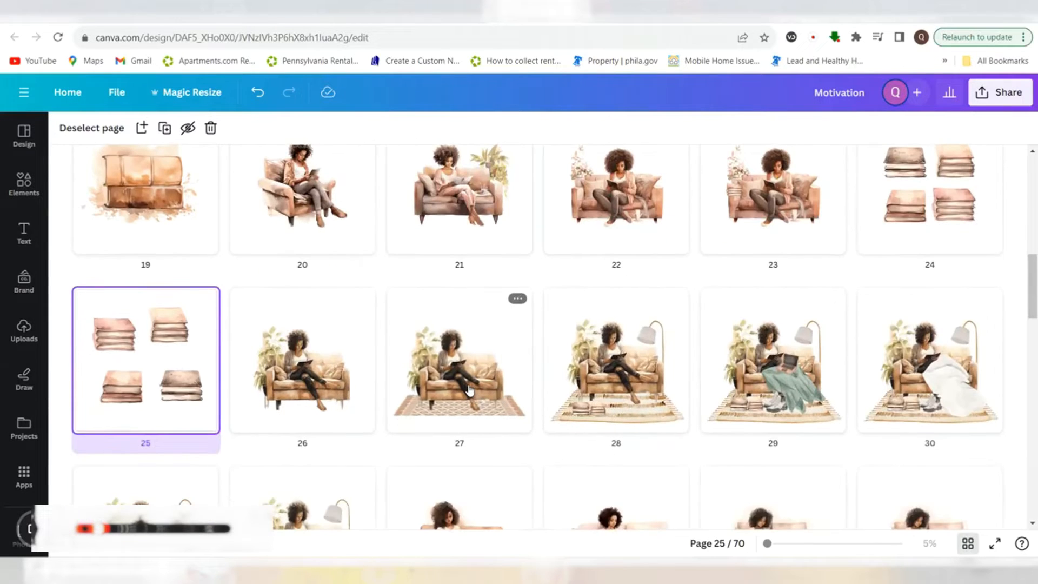
double_click(471, 392)
right_click(547, 335)
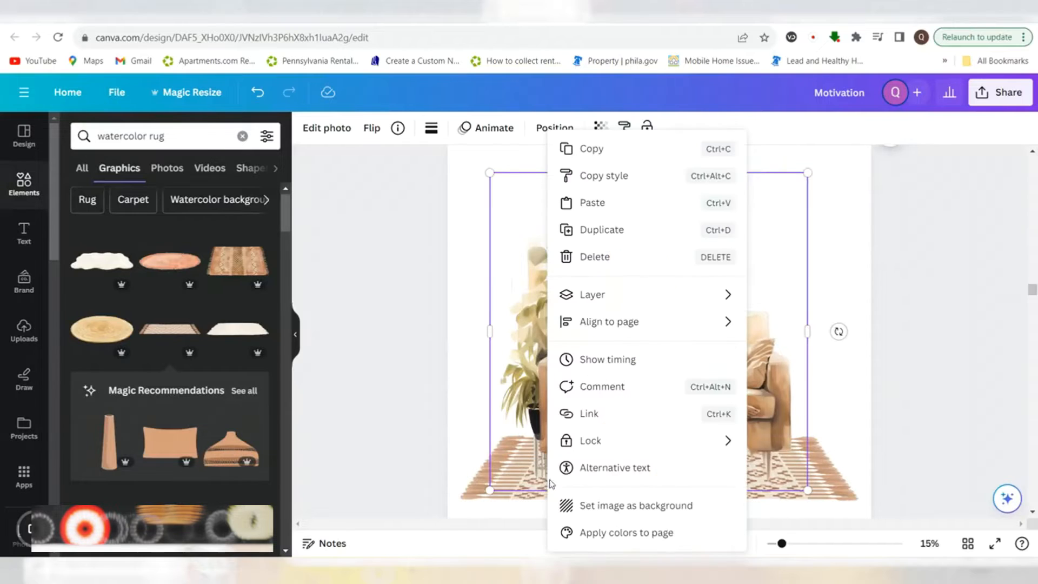
left_click(601, 208)
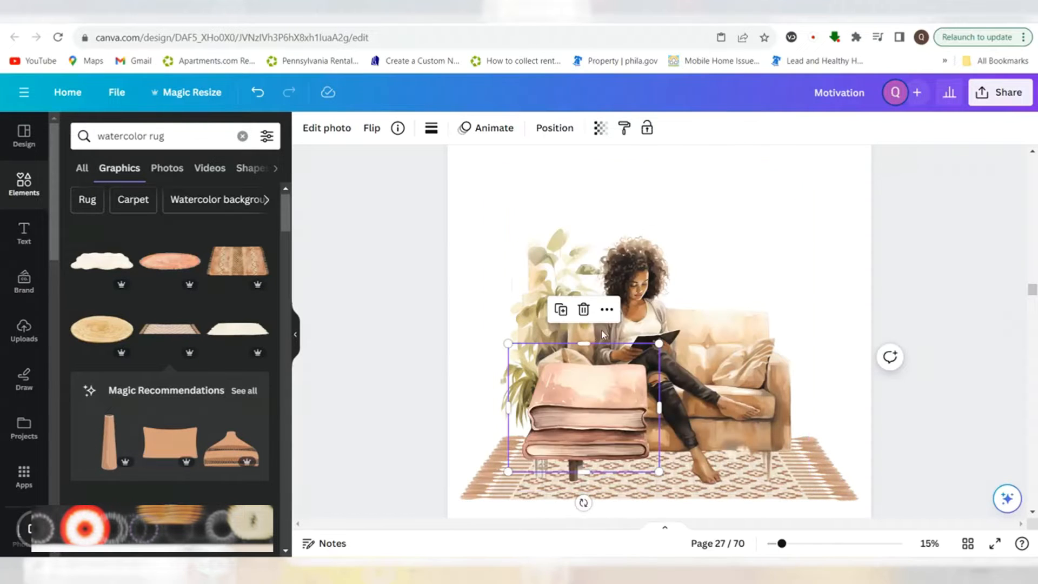
Shrink the pasted book stack onto the rug in front of the plant, and shift the rug slightly down beneath the sofa.
left_click_drag(659, 471, 547, 479)
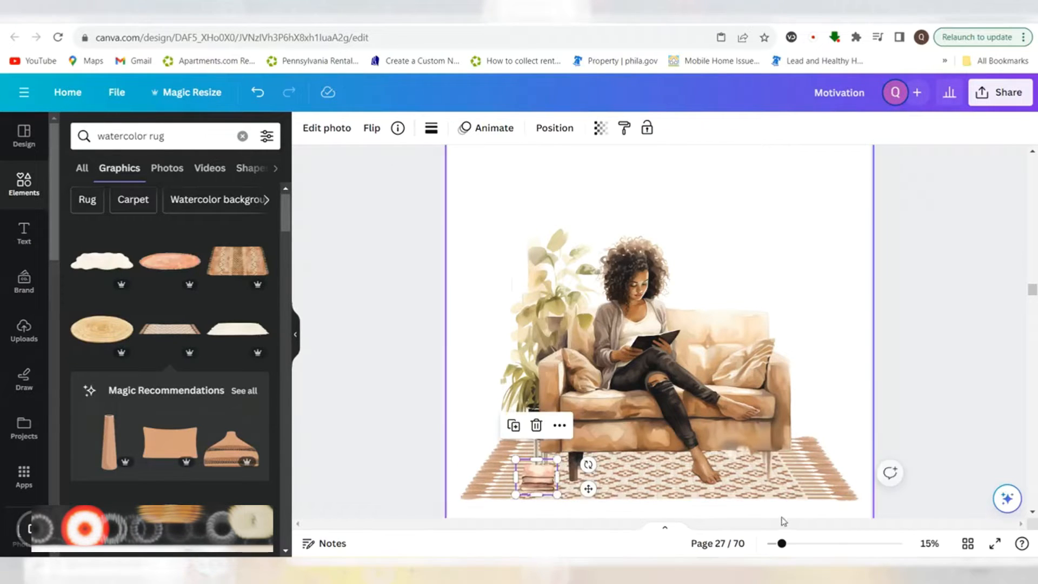
left_click(819, 495)
left_click_drag(819, 495, 815, 494)
left_click(830, 380)
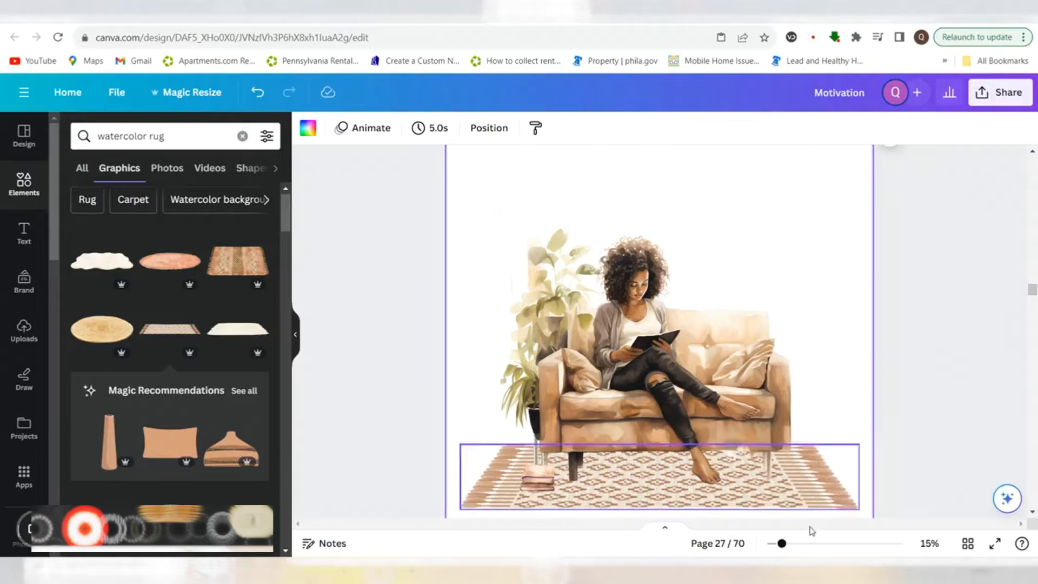
left_click(549, 487)
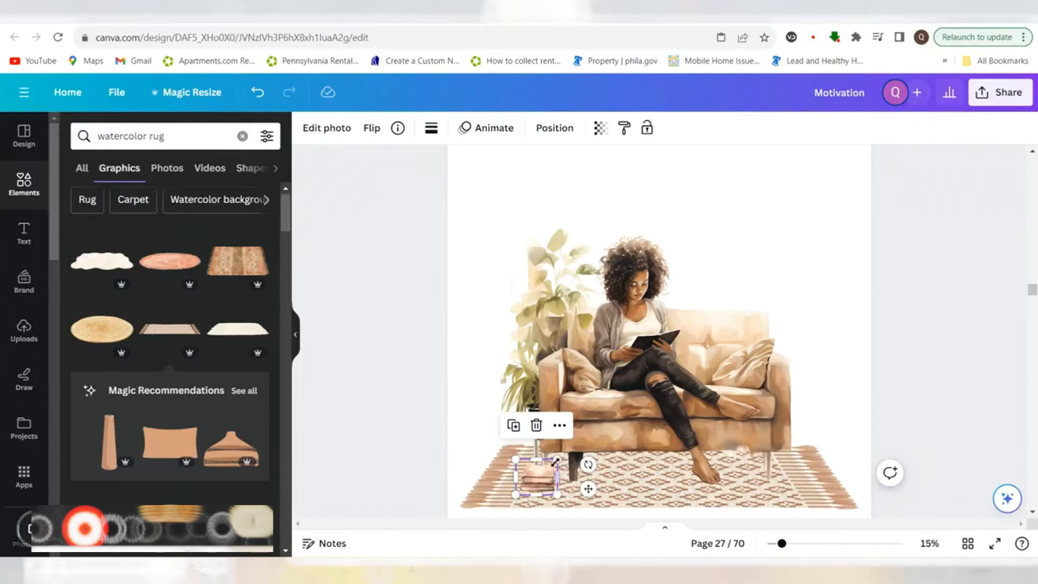
left_click_drag(559, 459, 567, 453)
left_click(954, 429)
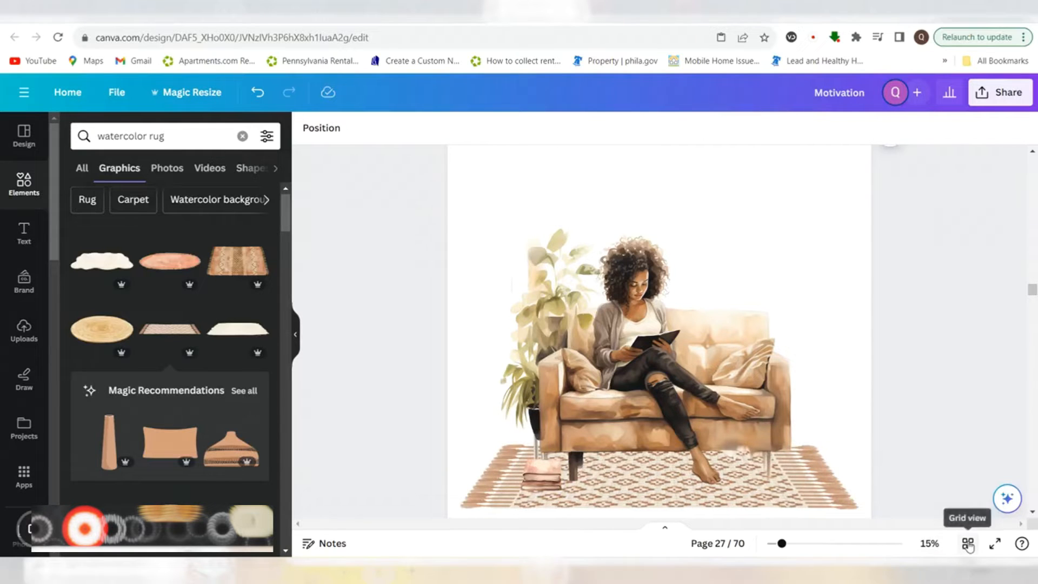
Copy the cream-topped book stack from page 25's upper row and paste it into the sofa scene on page 27.
scroll(927, 487, "down", 3)
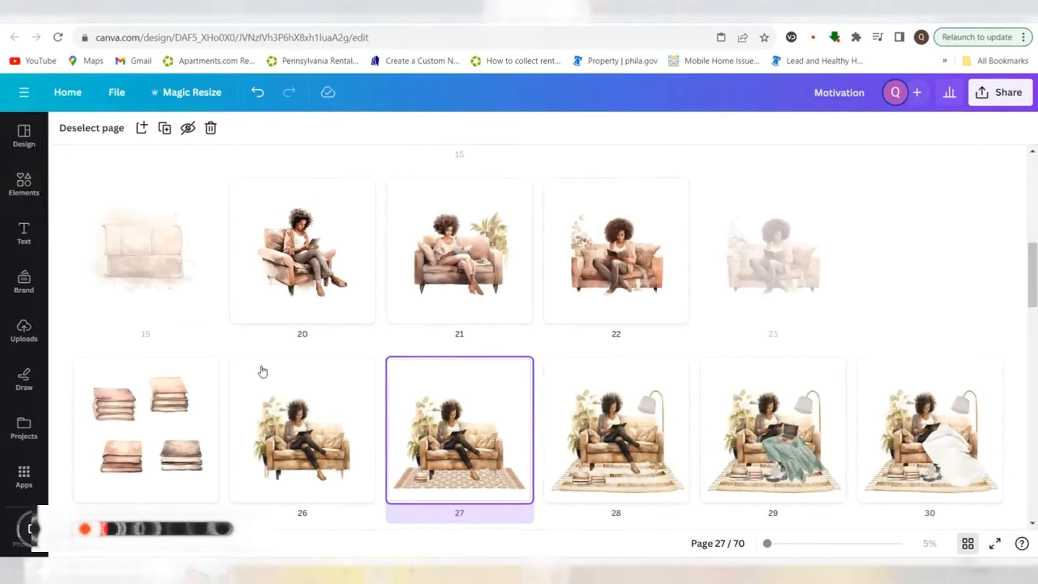
double_click(184, 395)
left_click(735, 240)
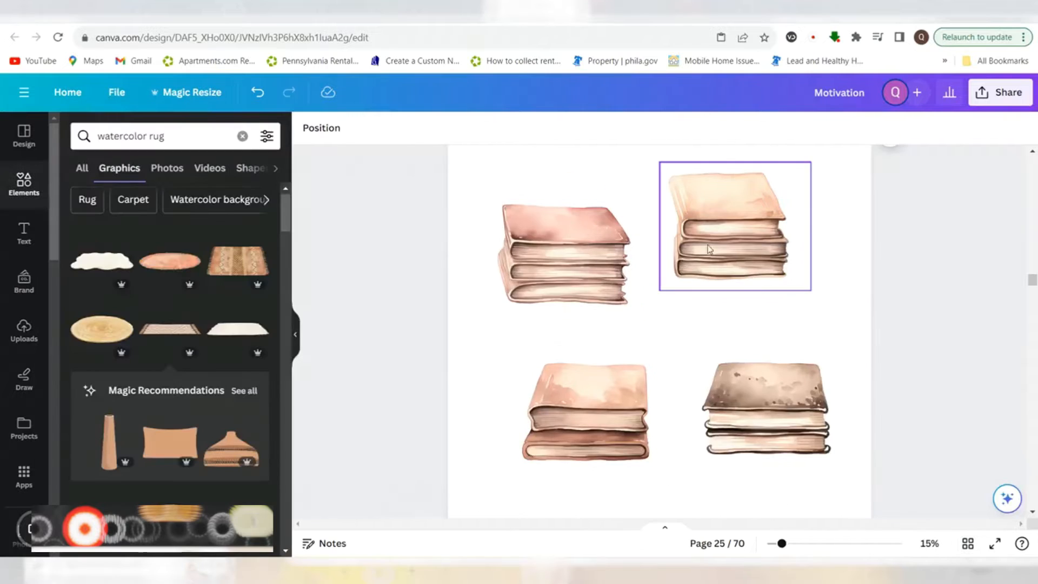
right_click(735, 240)
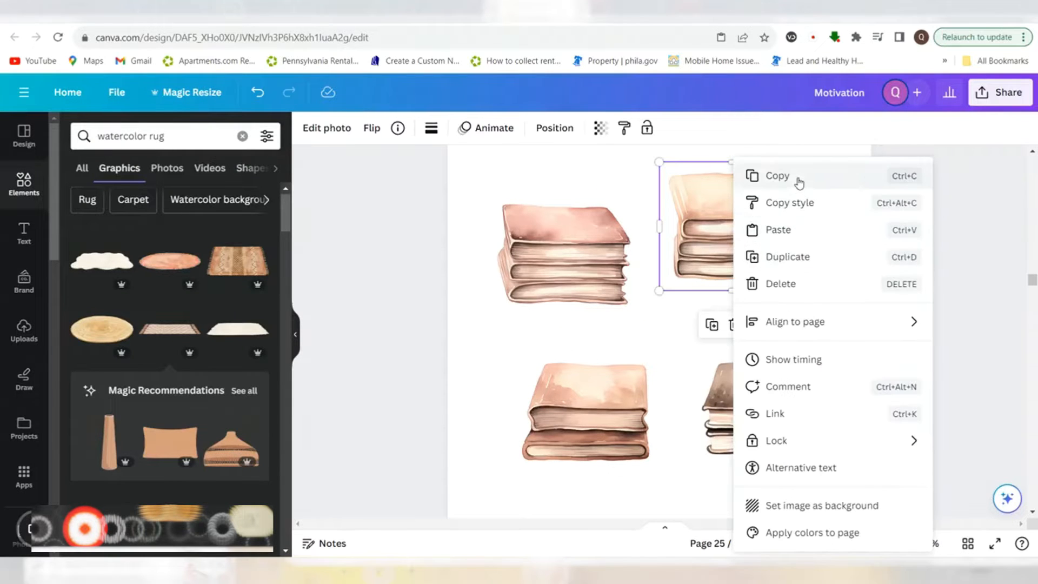
left_click(799, 180)
left_click(967, 543)
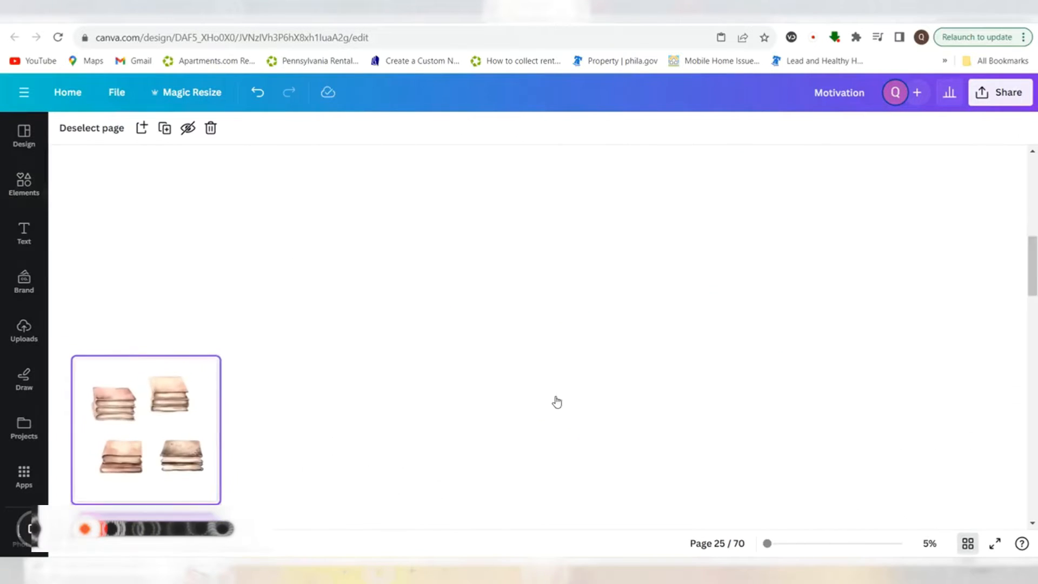
double_click(491, 410)
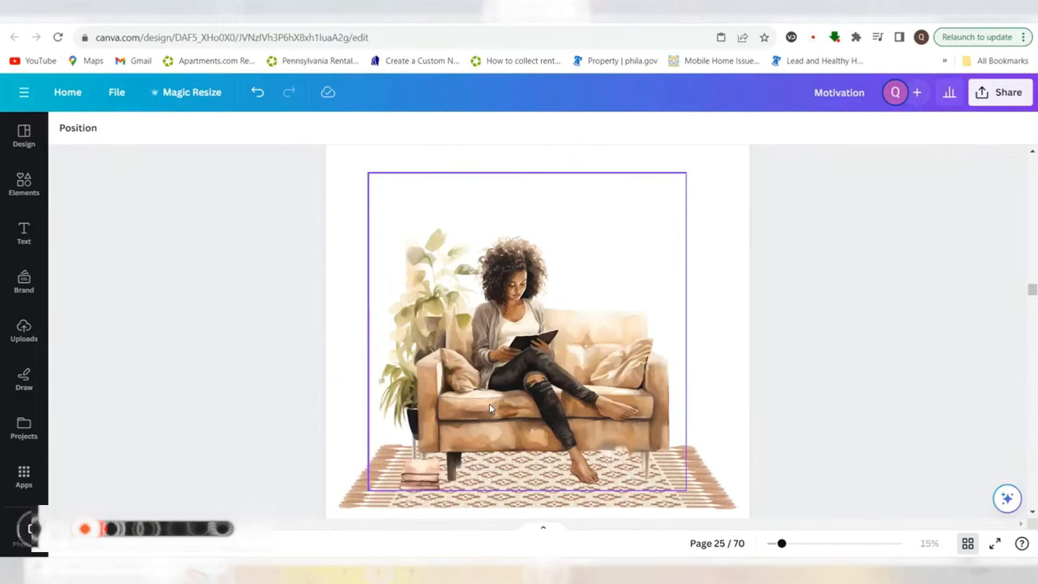
left_click(591, 469)
right_click(591, 470)
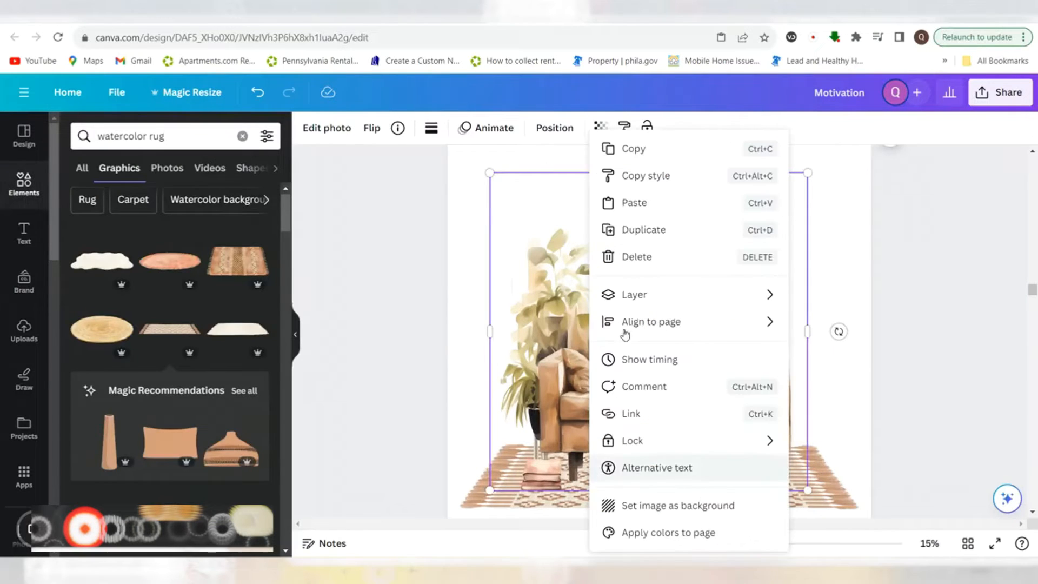
left_click(627, 203)
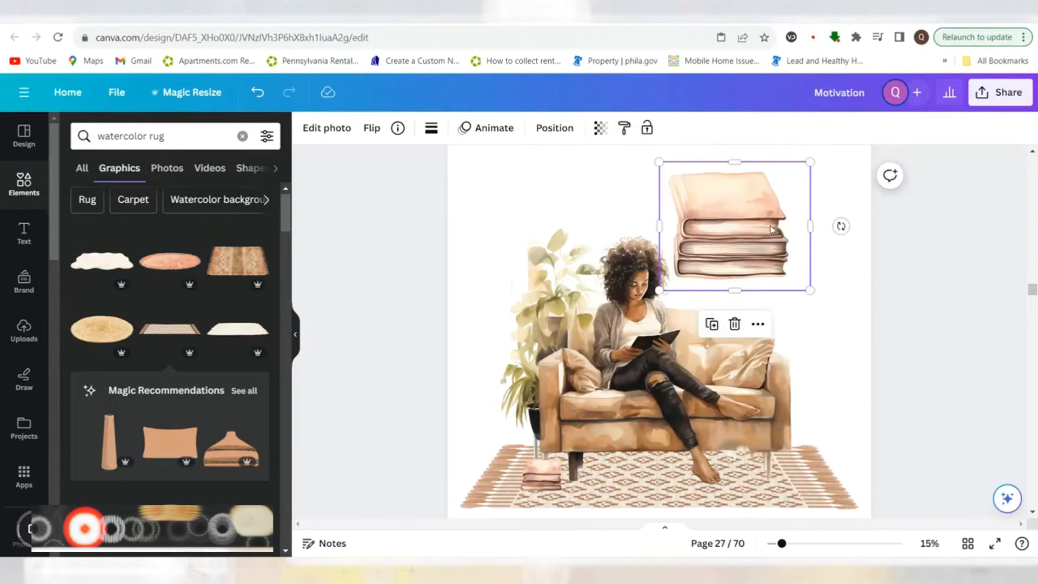
Shrink the second book stack and place it on the rug directly beside the first, matching the two stacks in size.
left_click_drag(774, 230, 676, 389)
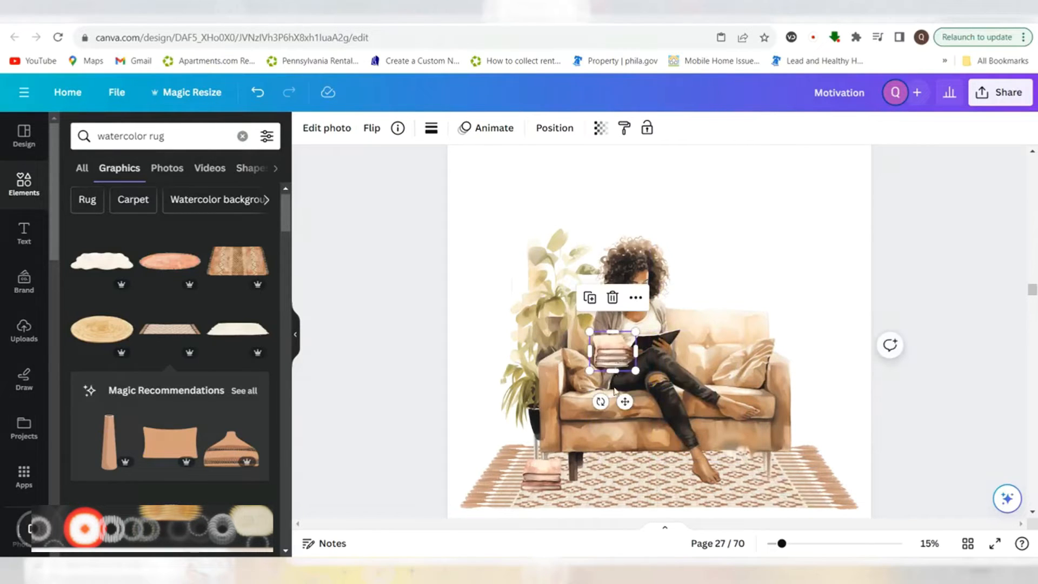
left_click_drag(613, 354, 584, 473)
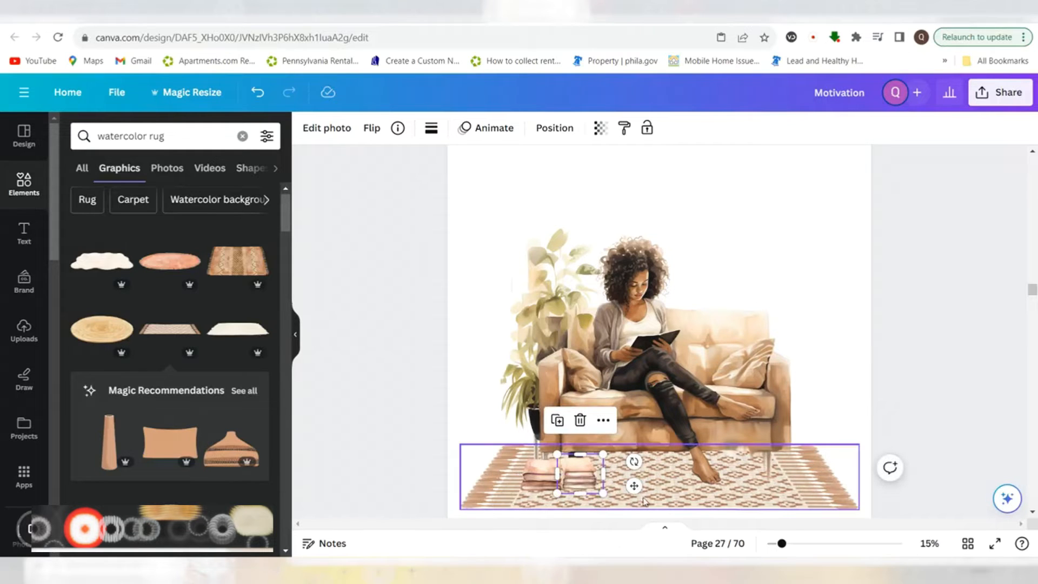
left_click(840, 394)
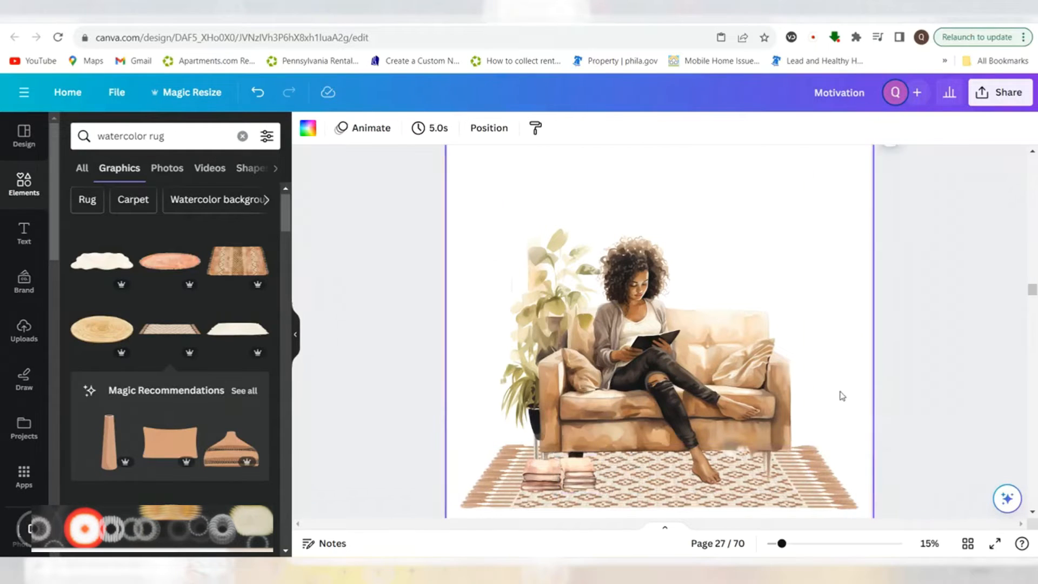
left_click(580, 476)
left_click_drag(607, 456, 591, 468)
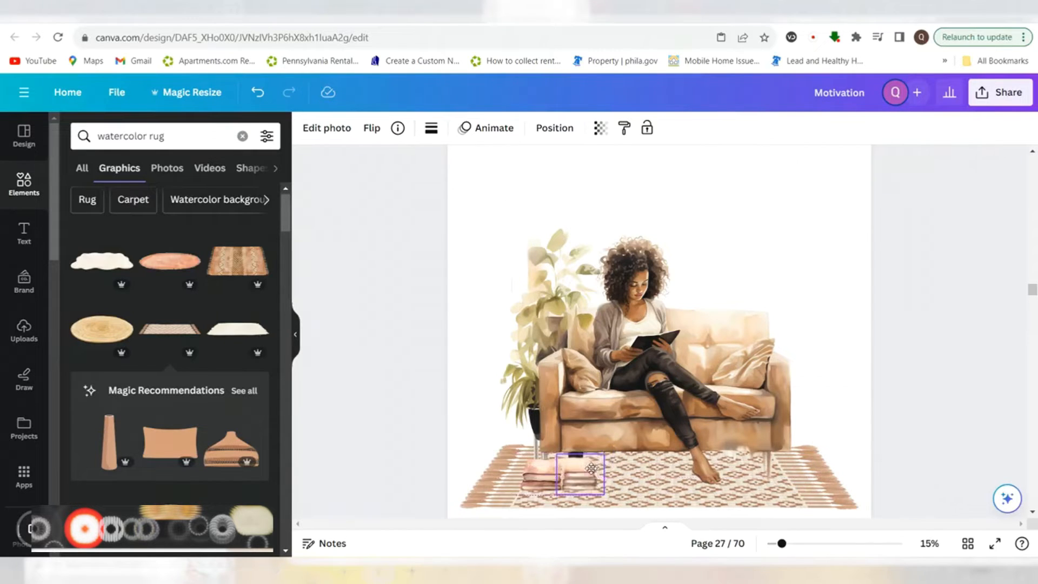
left_click(620, 490)
left_click(592, 473)
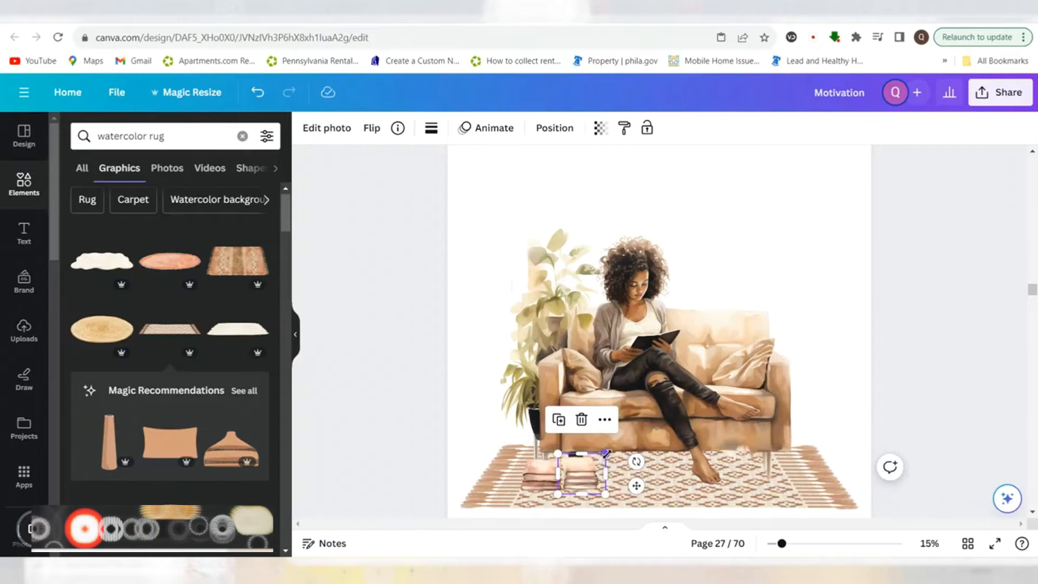
left_click_drag(603, 453, 606, 452)
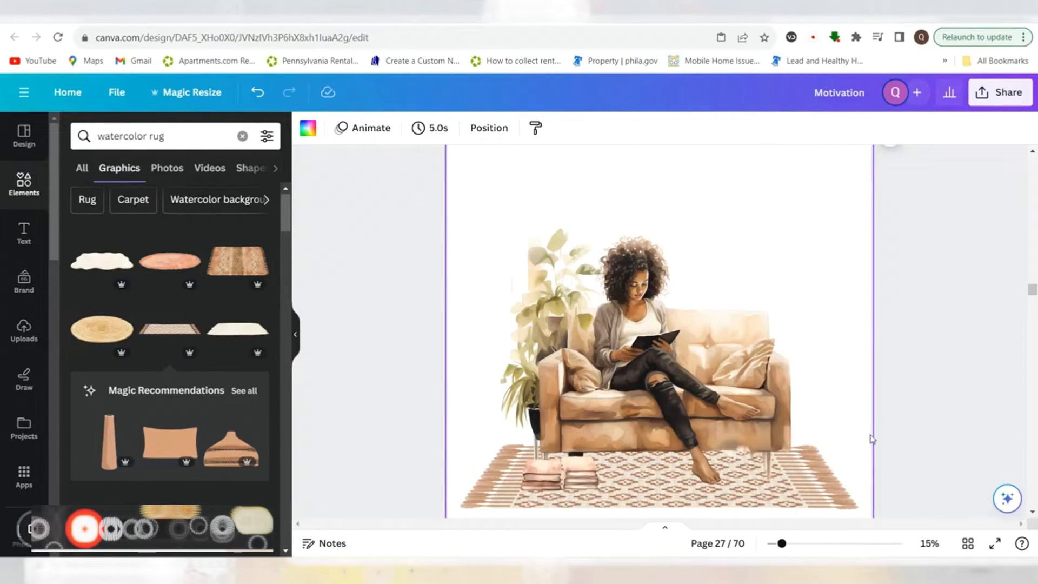
Search the Canva graphics for "watercolor lamp".
left_click(207, 134)
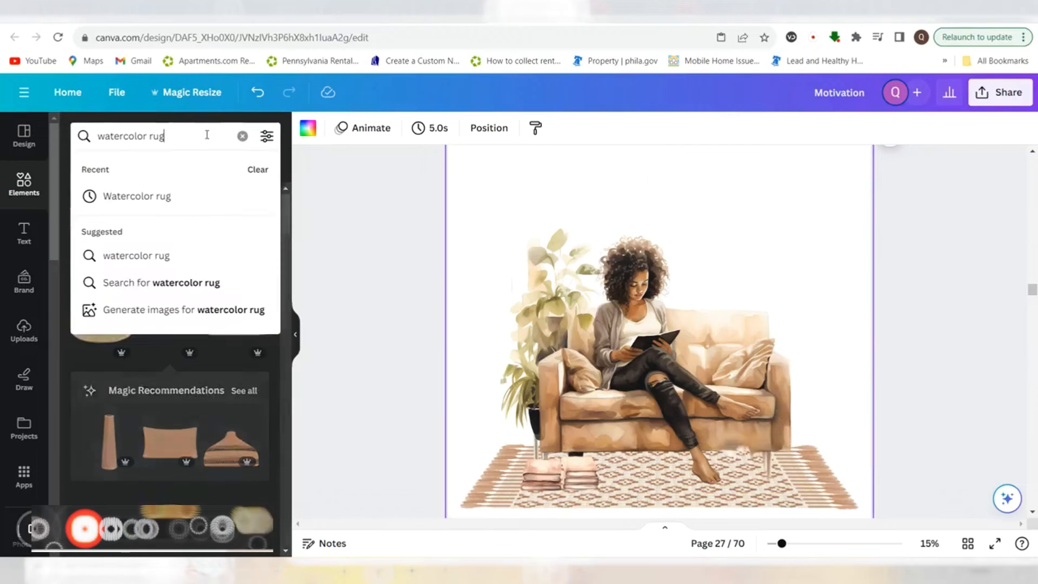
key("BackSpace")
key("BackSpace")
key("BackSpace")
key("BackSpace")
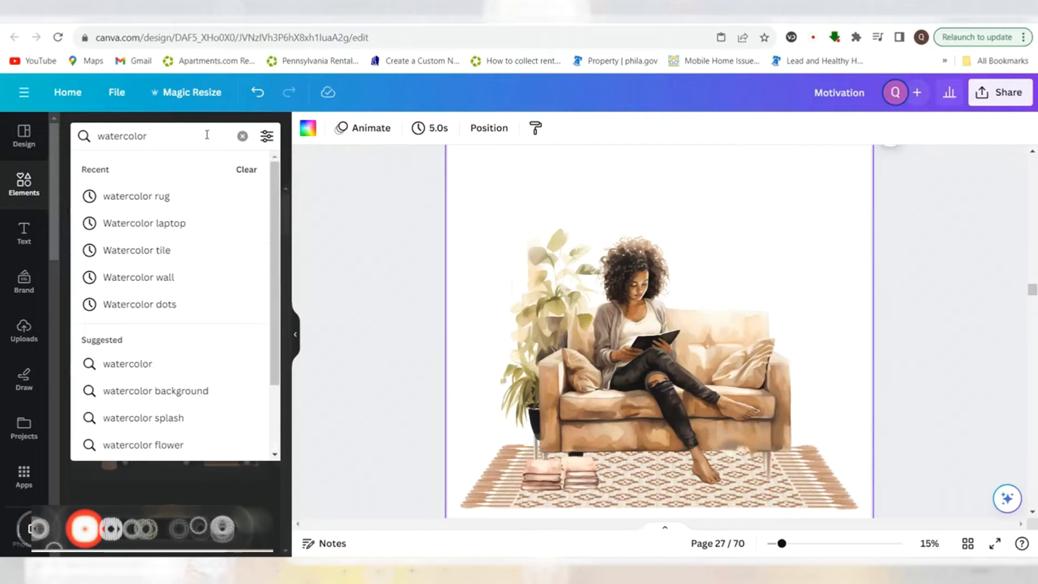
type("la")
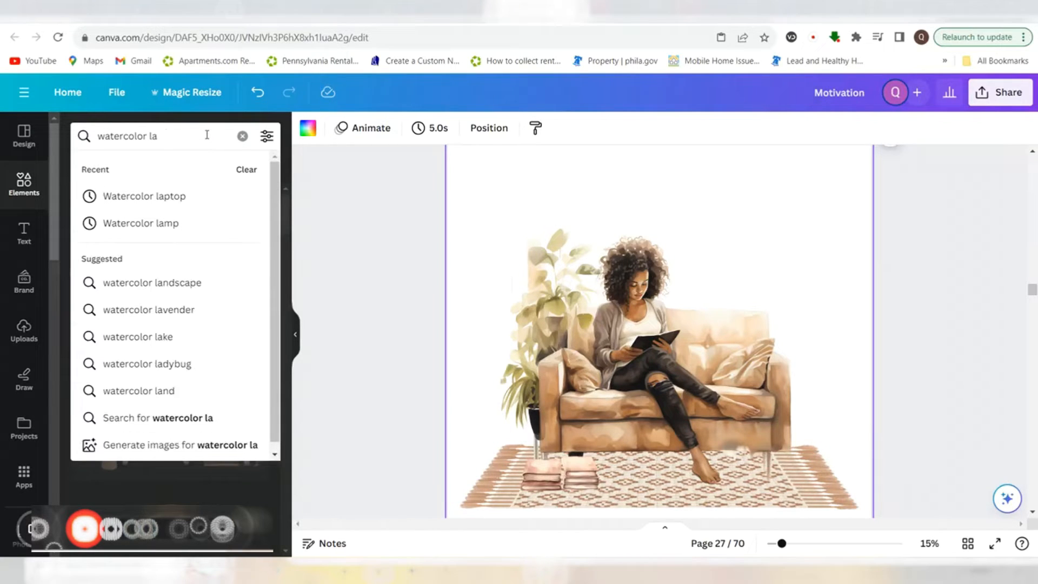
type("mp")
key("Return")
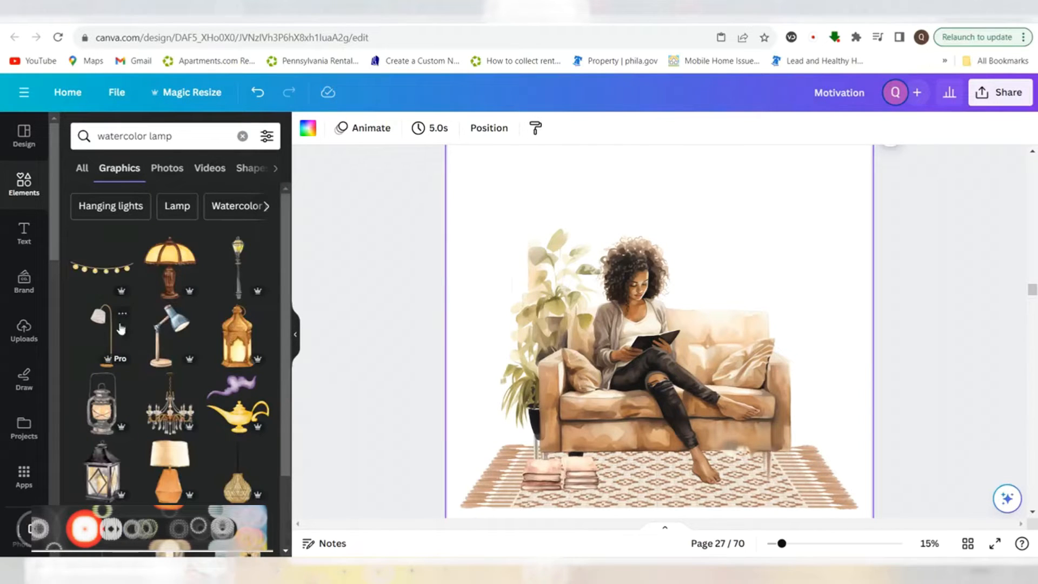
Try the street lamp with three yellow globes at the sofa's right end, and delete it from the scene.
scroll(124, 346, "down", 5)
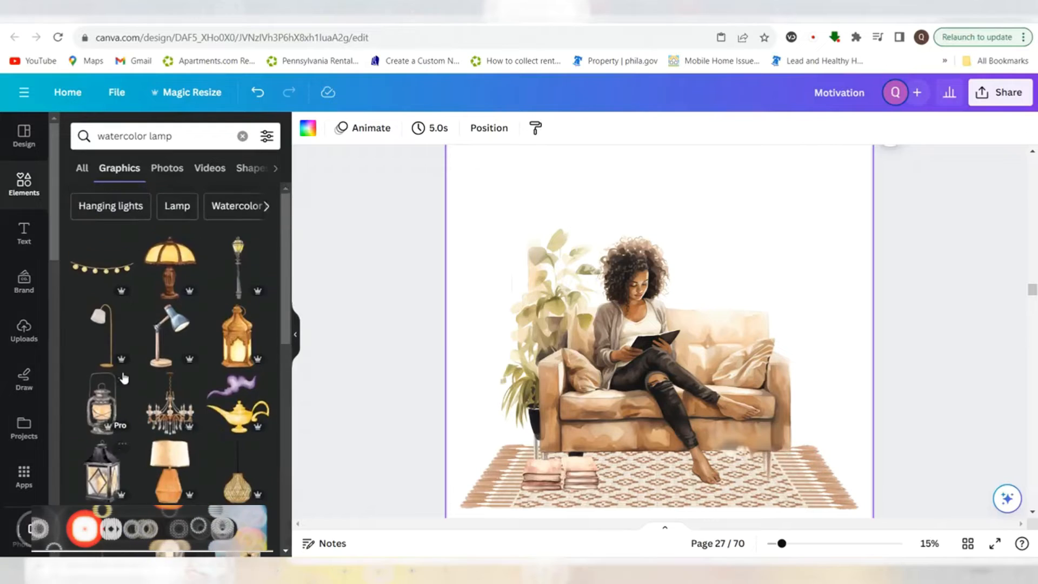
left_click(104, 343)
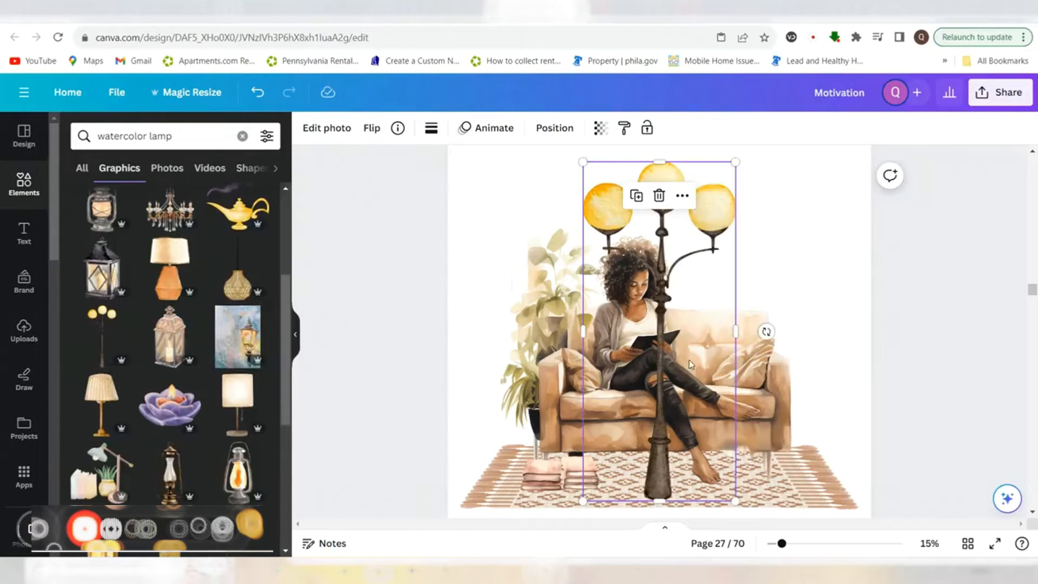
left_click_drag(664, 335, 786, 351)
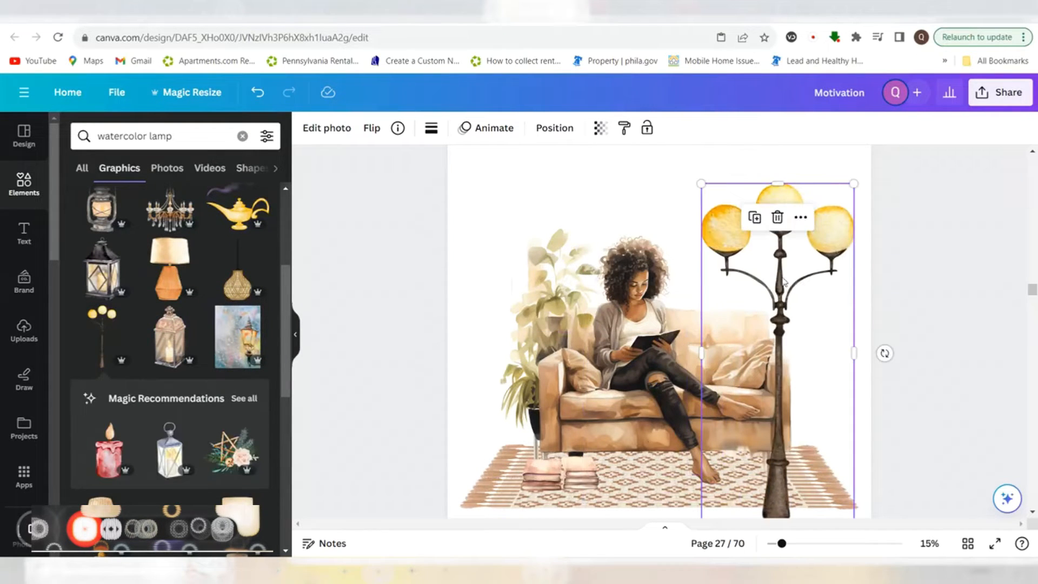
left_click(779, 218)
Try the table lamp with the cream square shade in the sofa scene, and delete it.
scroll(173, 395, "down", 5)
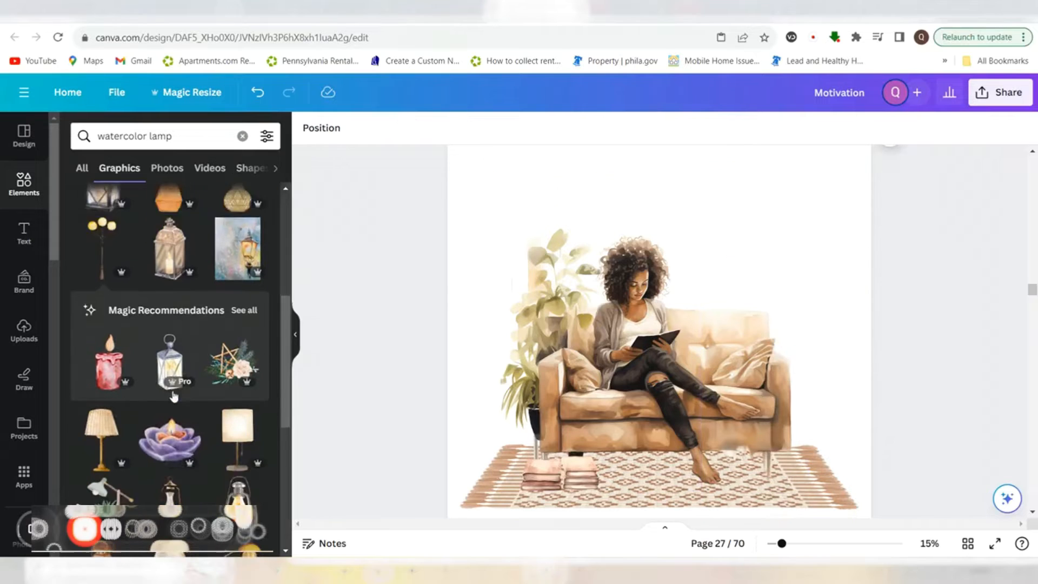
left_click(228, 388)
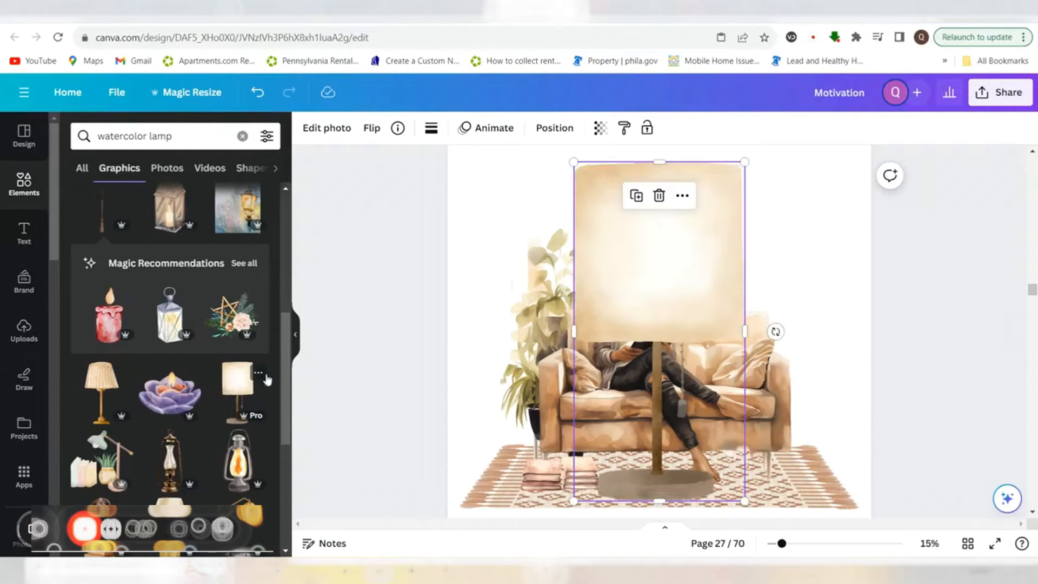
left_click(659, 196)
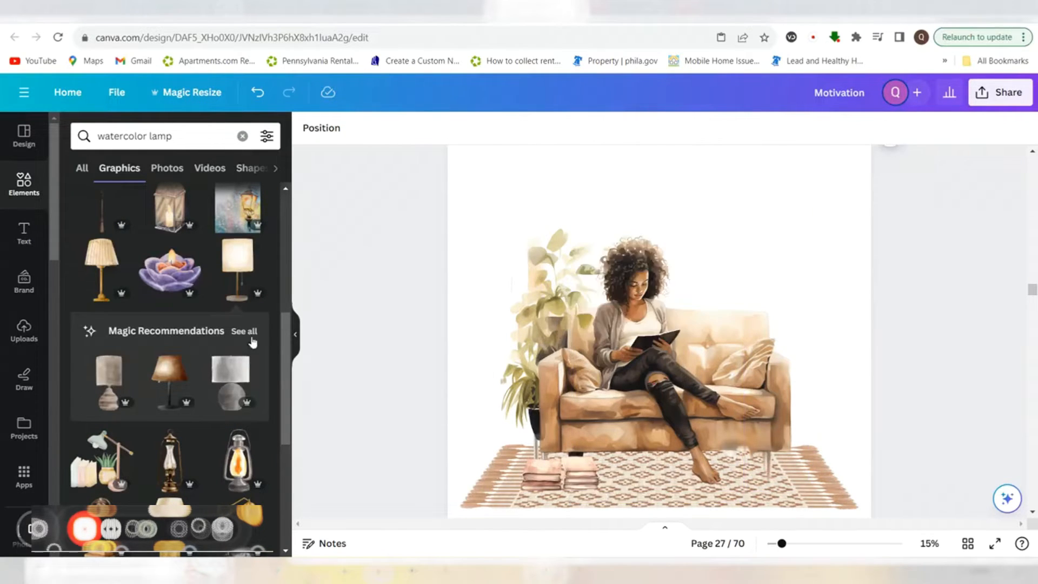
Look through the watercolor lamp graphics for a lamp that suits the sofa scene.
scroll(213, 400, "down", 3)
scroll(219, 404, "down", 5)
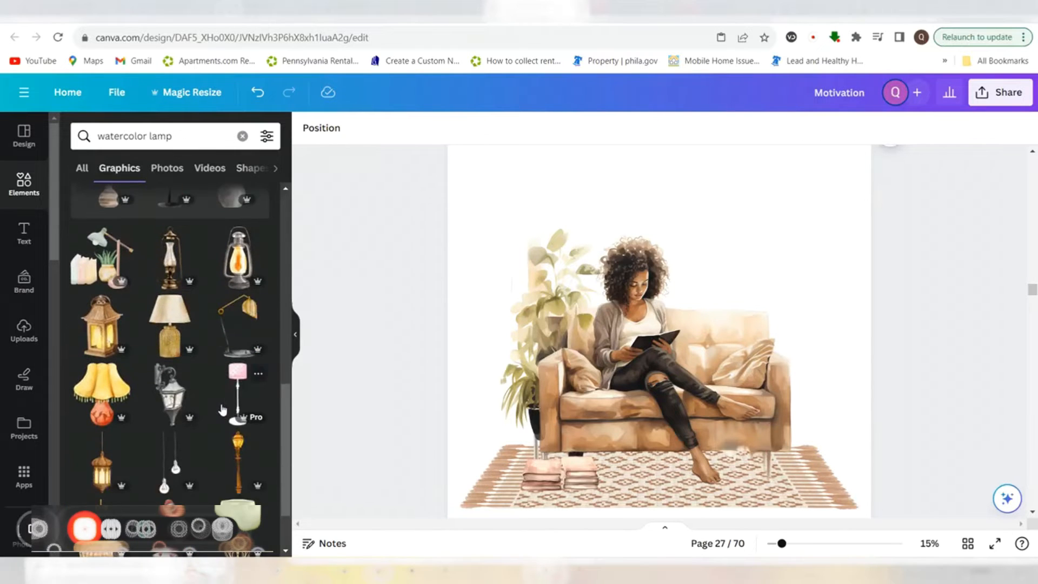
scroll(222, 415, "down", 2)
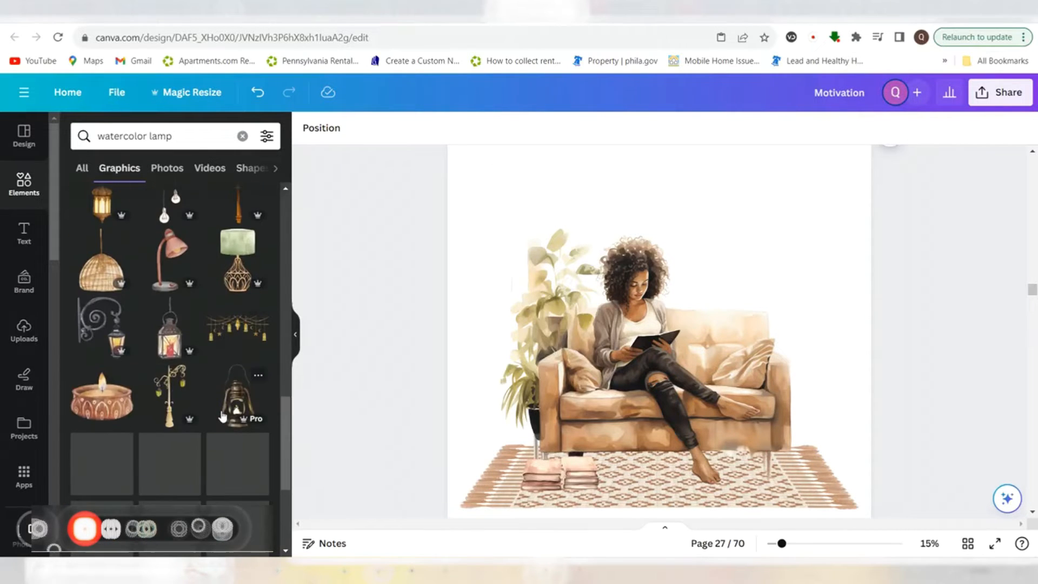
scroll(169, 405, "down", 3)
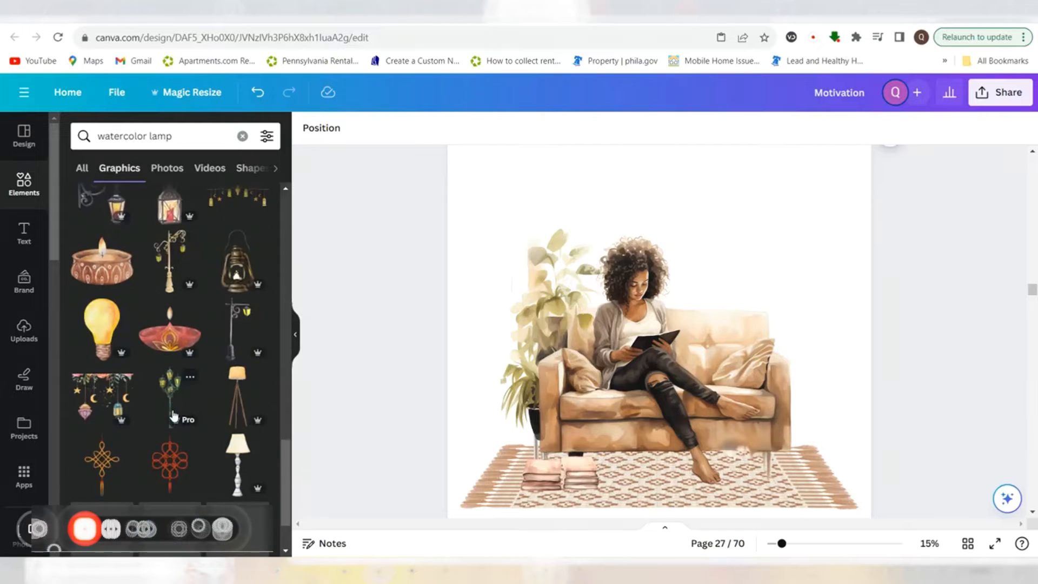
scroll(173, 414, "down", 2)
scroll(173, 414, "down", 3)
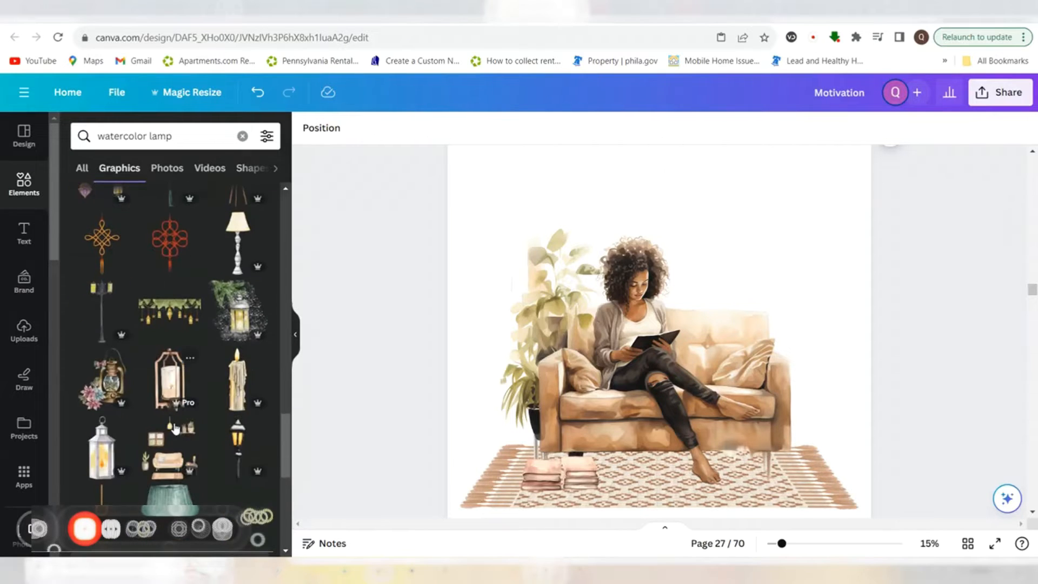
scroll(176, 426, "down", 3)
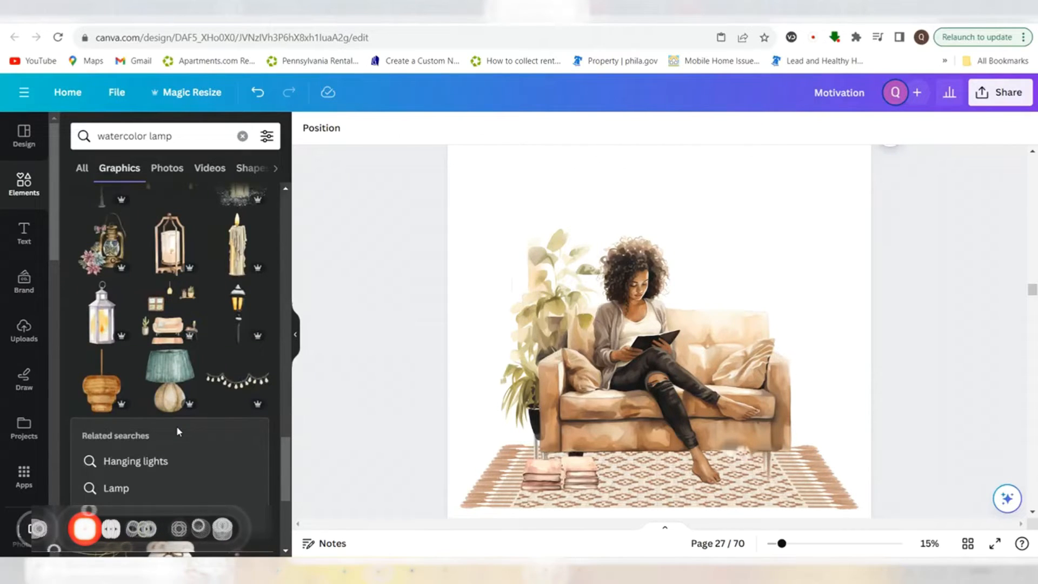
scroll(176, 426, "down", 2)
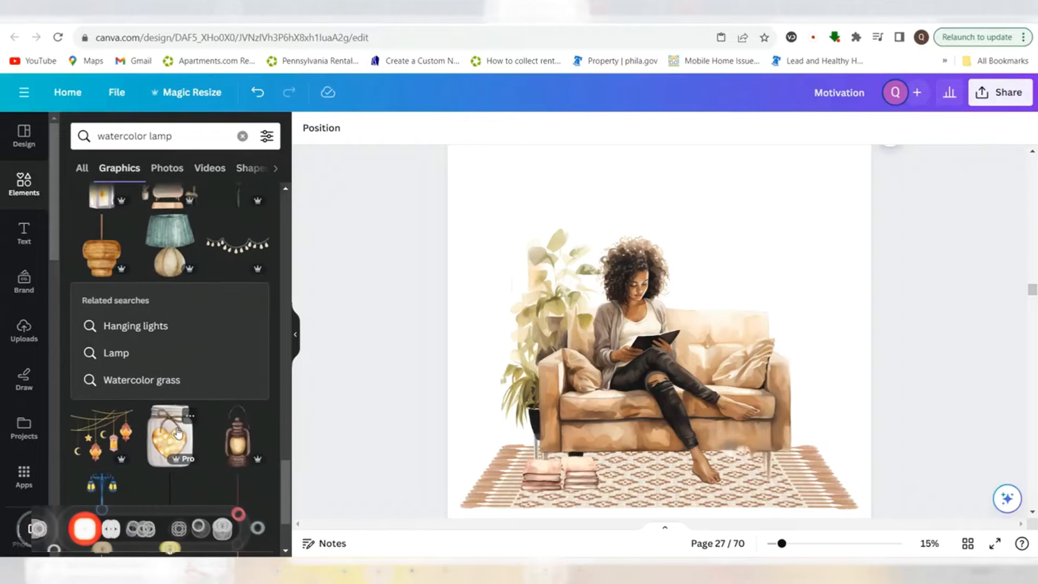
scroll(179, 440, "down", 2)
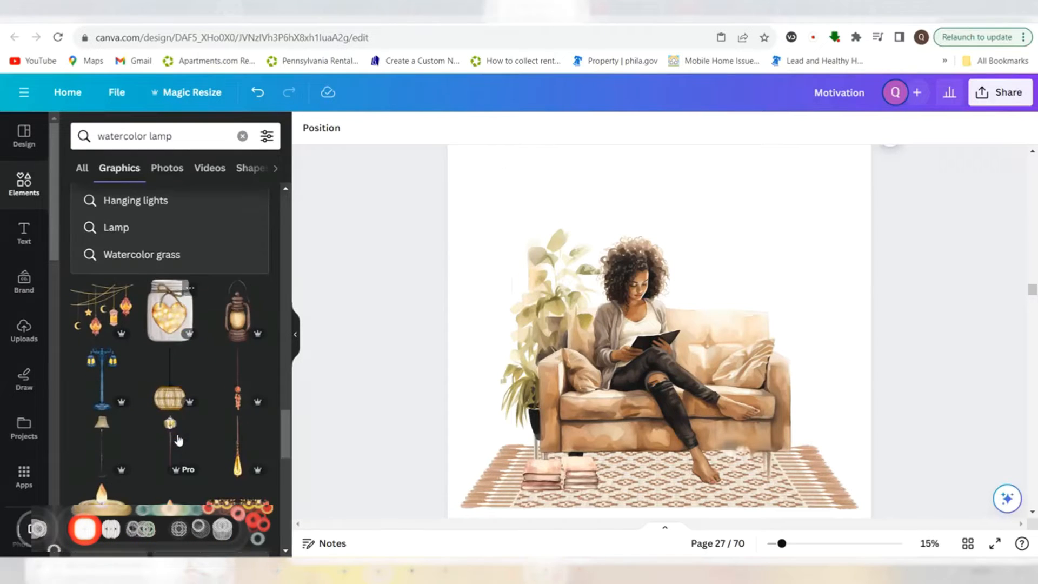
Search the Canva graphics for "watercolor table".
left_click(190, 140)
key("BackSpace")
key("BackSpace")
key("BackSpace")
key("BackSpace")
key("BackSpace")
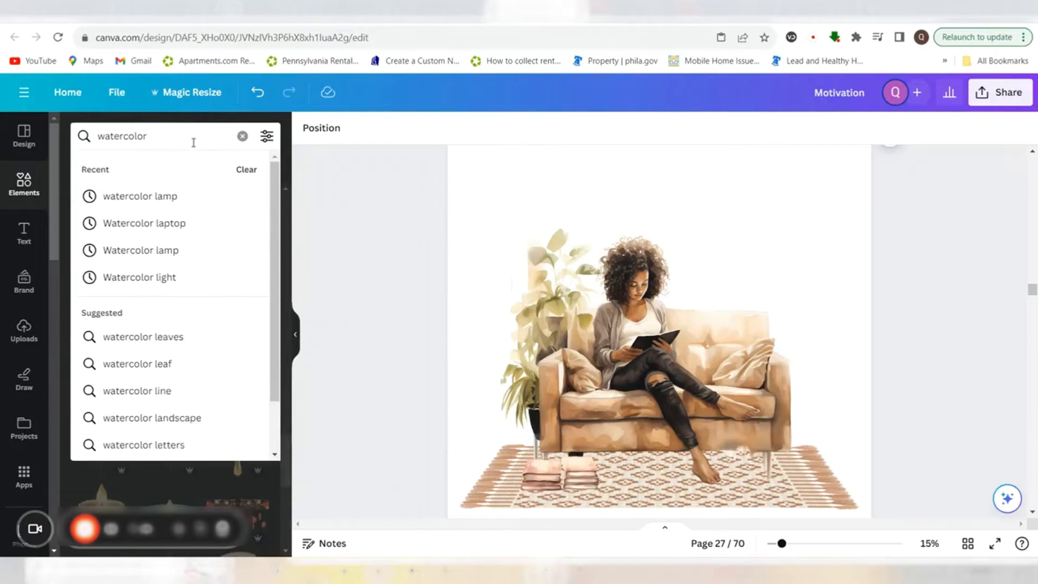
type("ta")
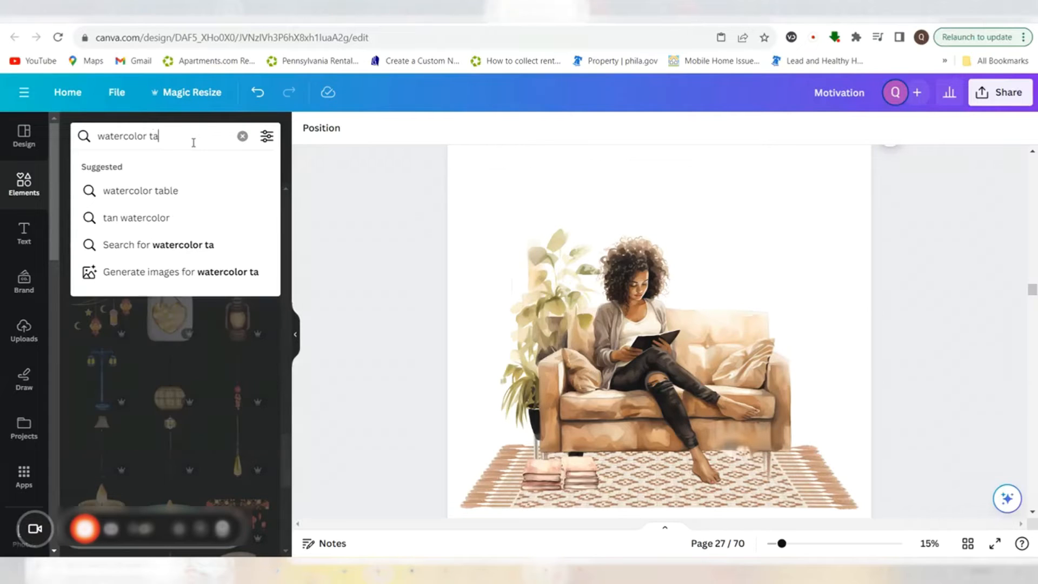
type("bl")
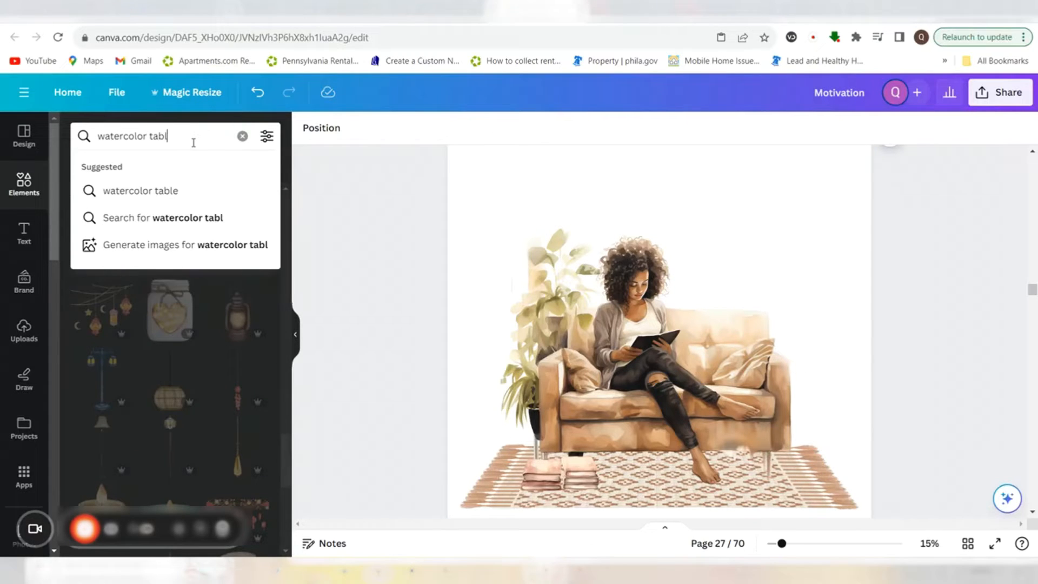
type("e")
key("Return")
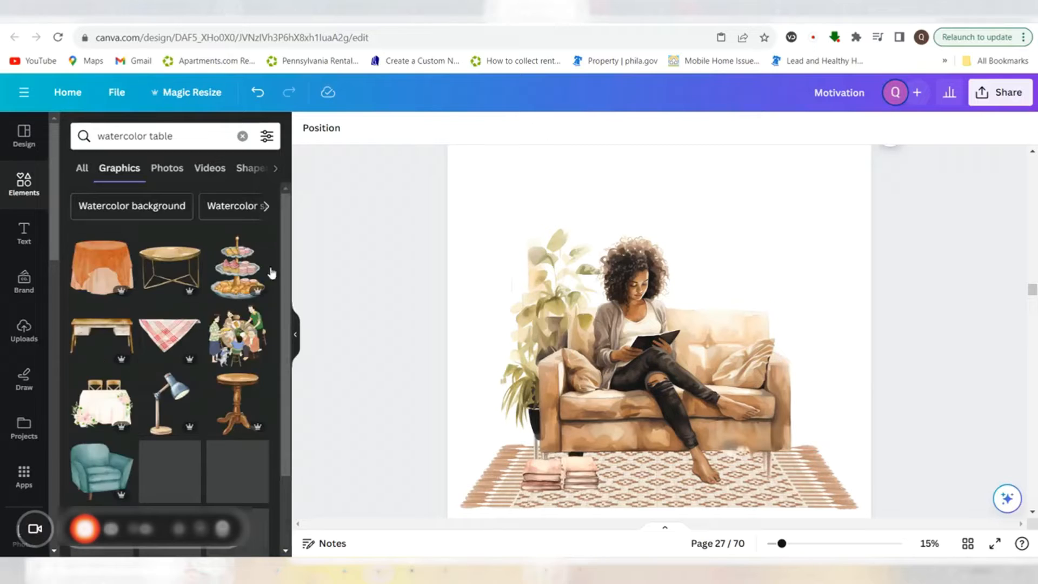
Add the round wooden pedestal table at about 798 × 1191 px to the sofa's right end, and send it to the back layer.
scroll(209, 395, "down", 2)
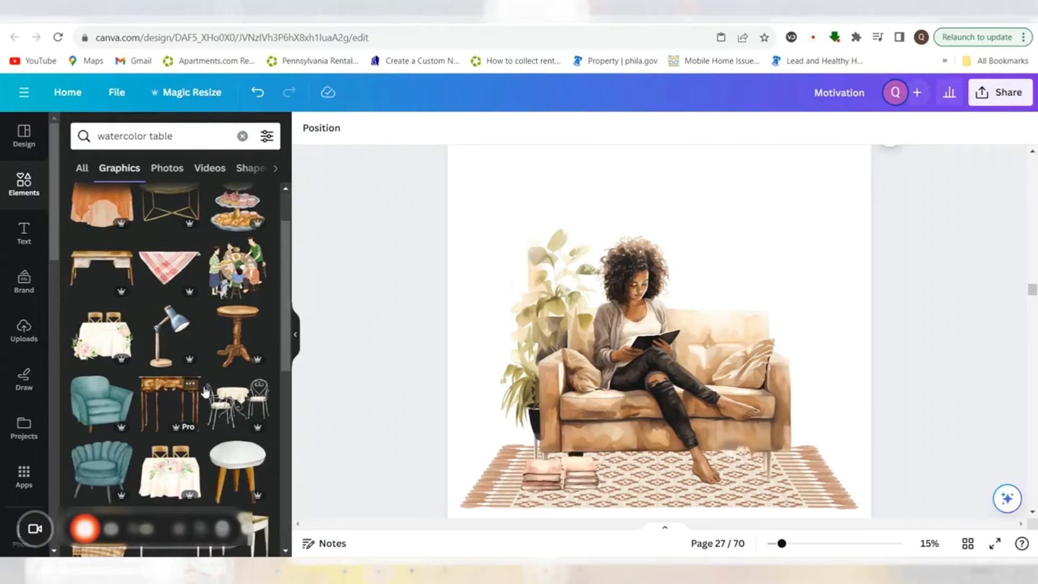
left_click(229, 338)
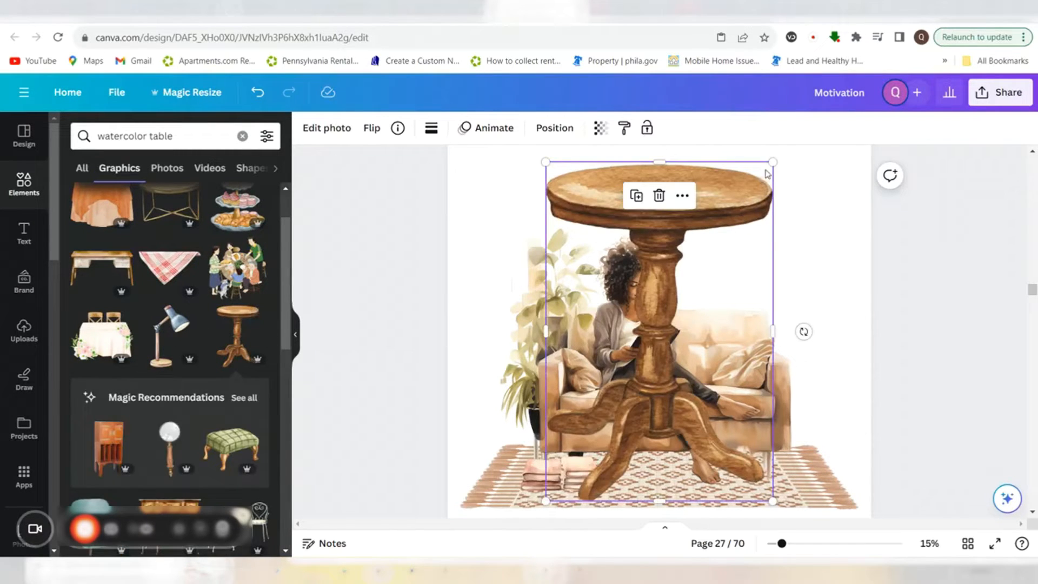
left_click_drag(772, 162, 791, 352)
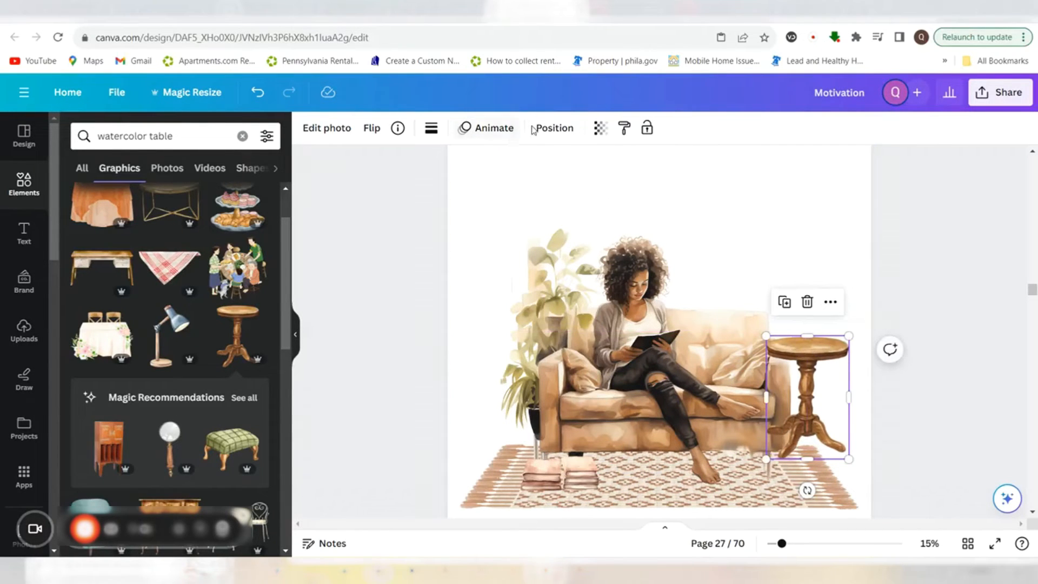
left_click(239, 183)
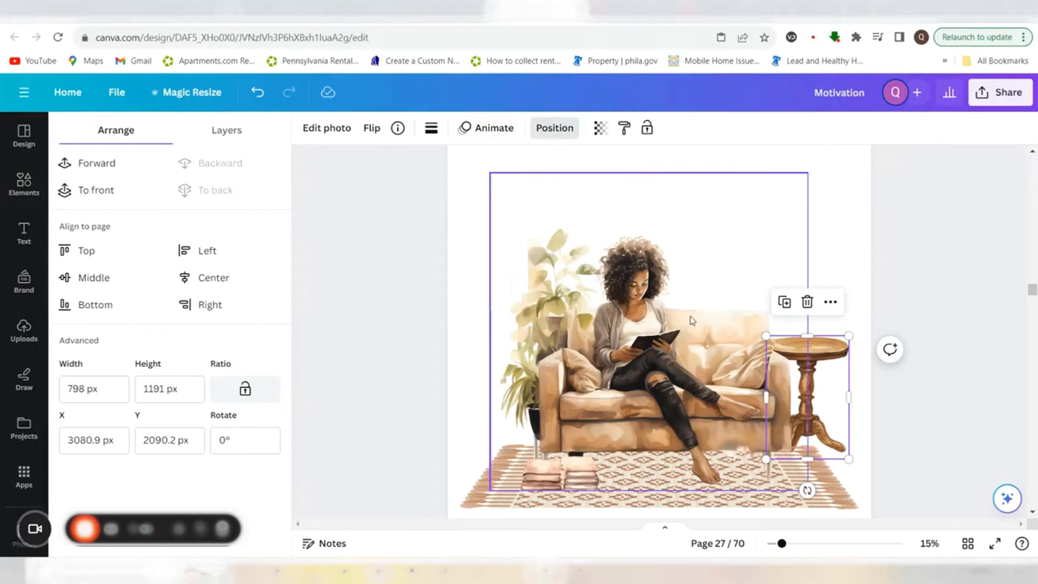
mouse_move(819, 354)
left_mouse_down()
mouse_move(798, 349)
mouse_move(819, 348)
mouse_move(818, 361)
left_mouse_up()
left_click(936, 416)
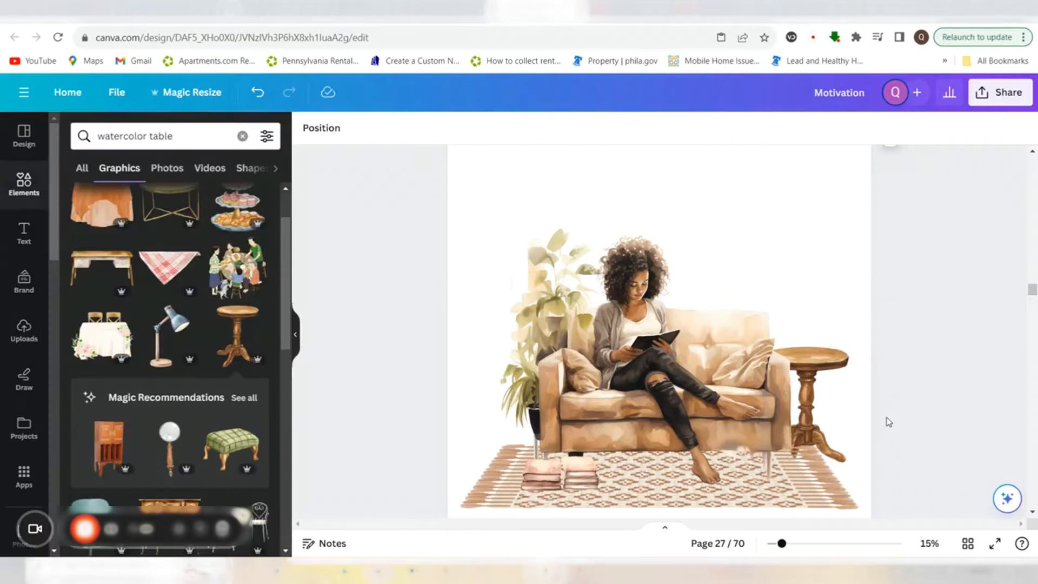
Bring the pedestal table forward one layer so it stands over the rug, and nudge it up slightly.
left_click(825, 414)
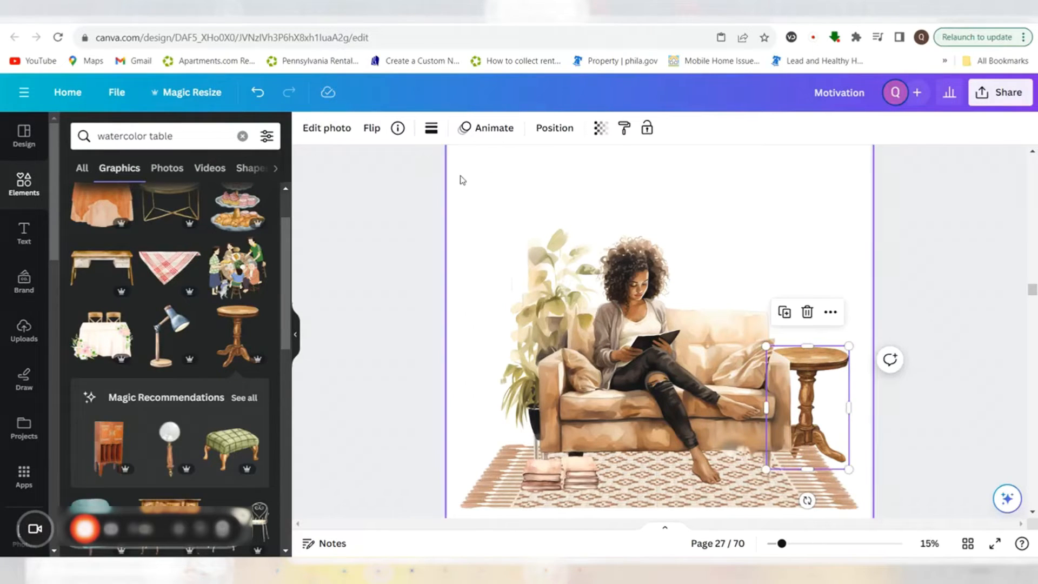
left_click(552, 128)
left_click(111, 165)
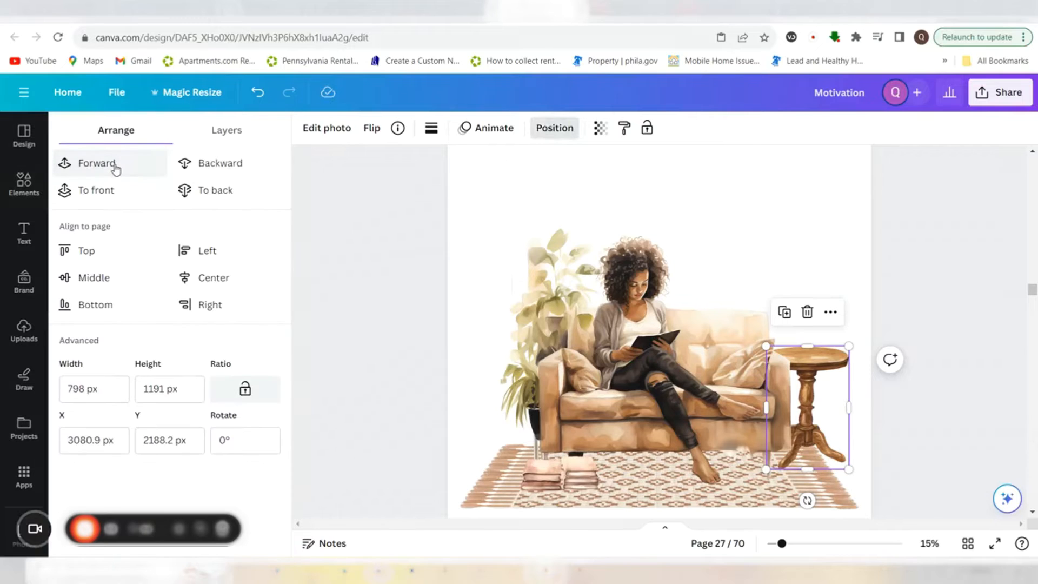
left_click(941, 416)
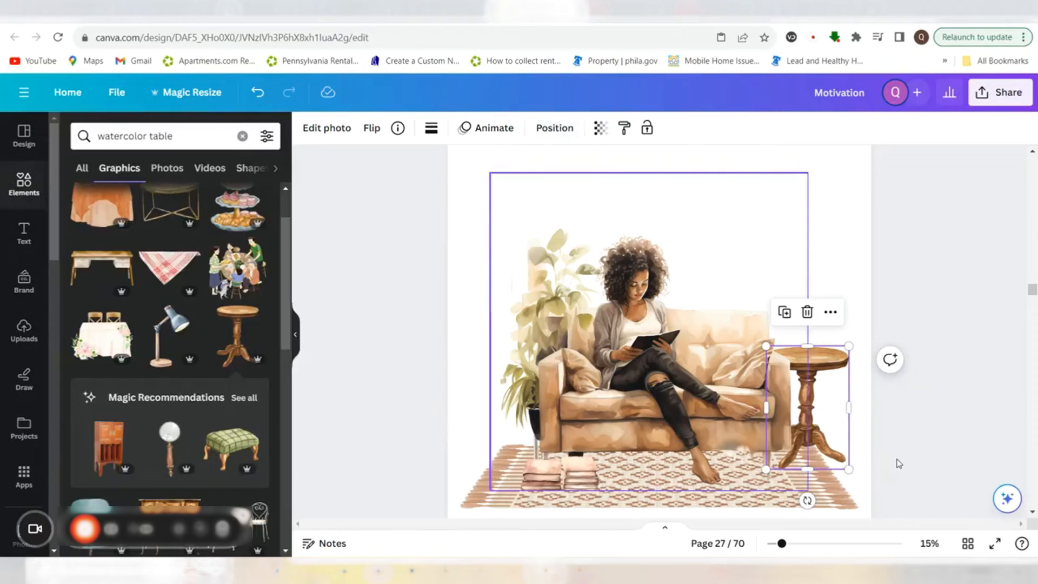
left_click_drag(817, 419, 816, 413)
left_click(949, 443)
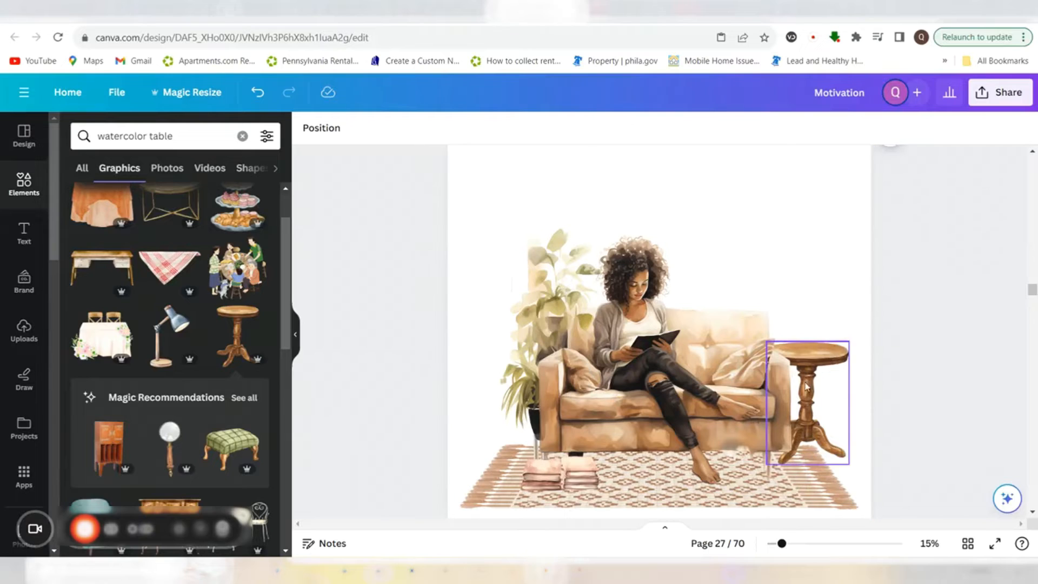
Search the graphics again for "watercolor lamp".
left_click(181, 140)
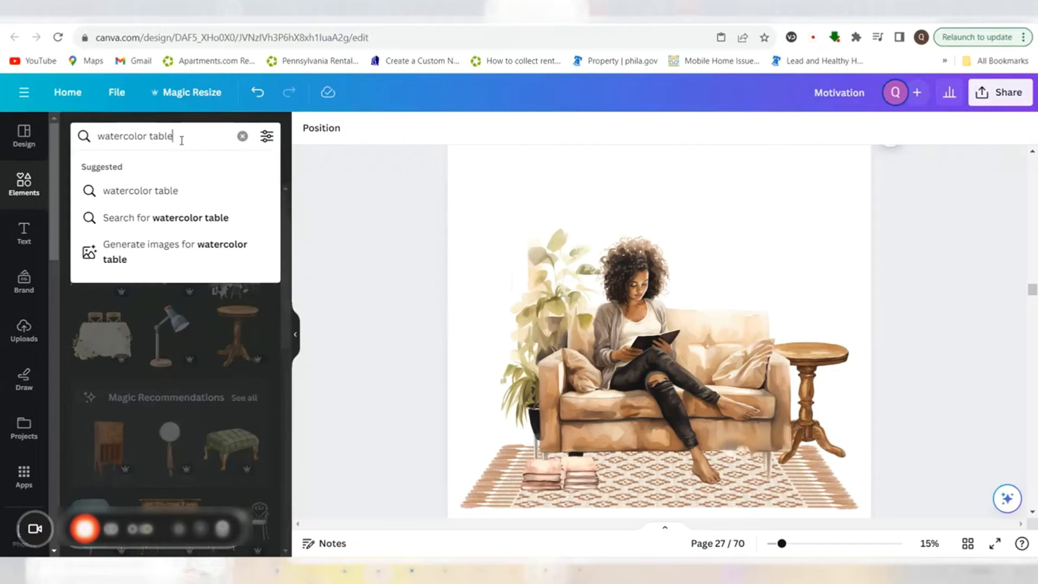
key("BackSpace")
key("BackSpace")
key("BackSpace")
key("BackSpace")
key("BackSpace")
key("BackSpace")
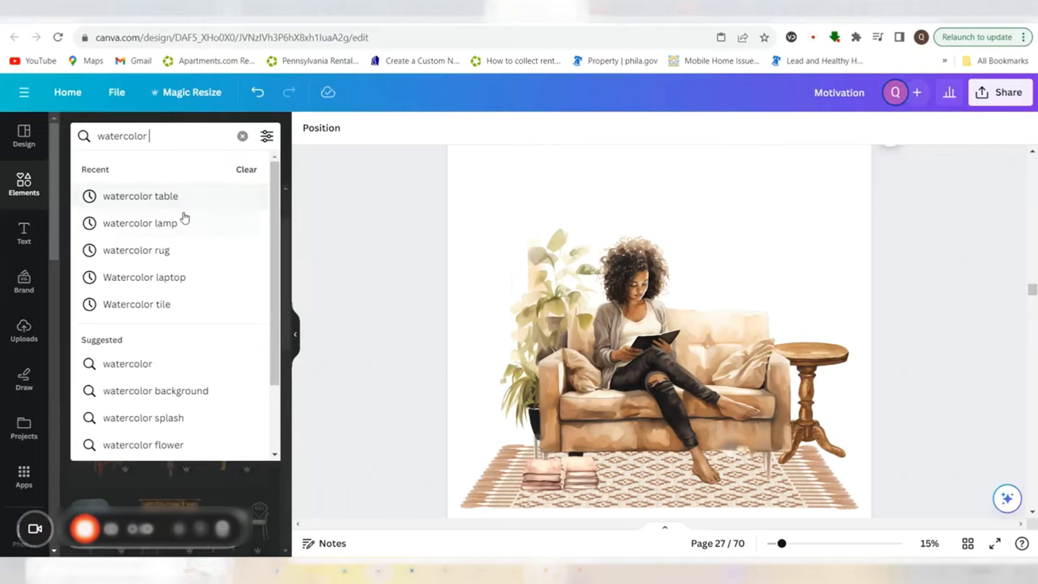
left_click(185, 224)
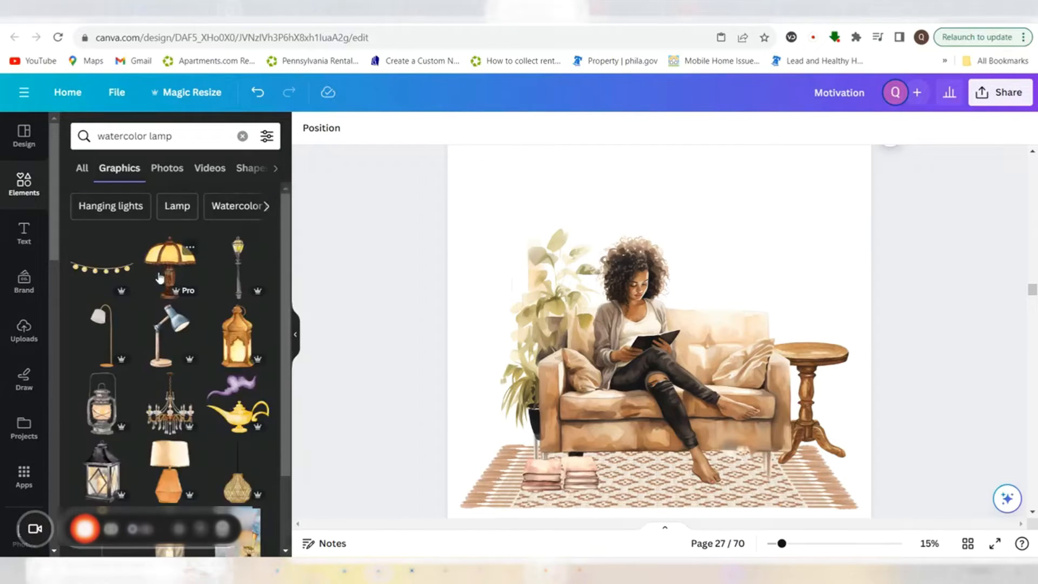
Try the lamp with the pleated shade and gold base in the sofa scene, and delete it.
scroll(171, 375, "down", 3)
scroll(171, 375, "down", 3)
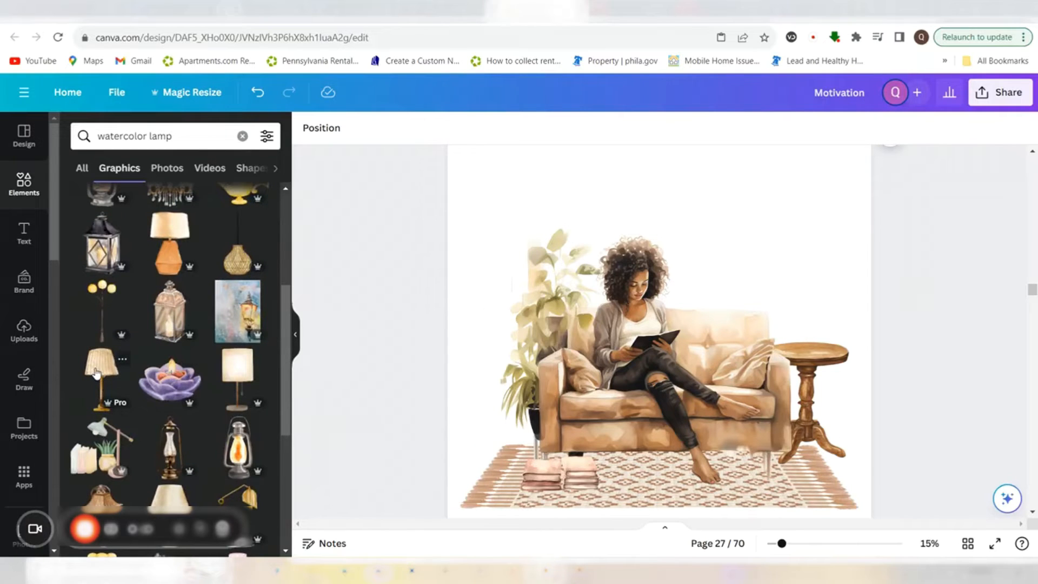
left_click(96, 373)
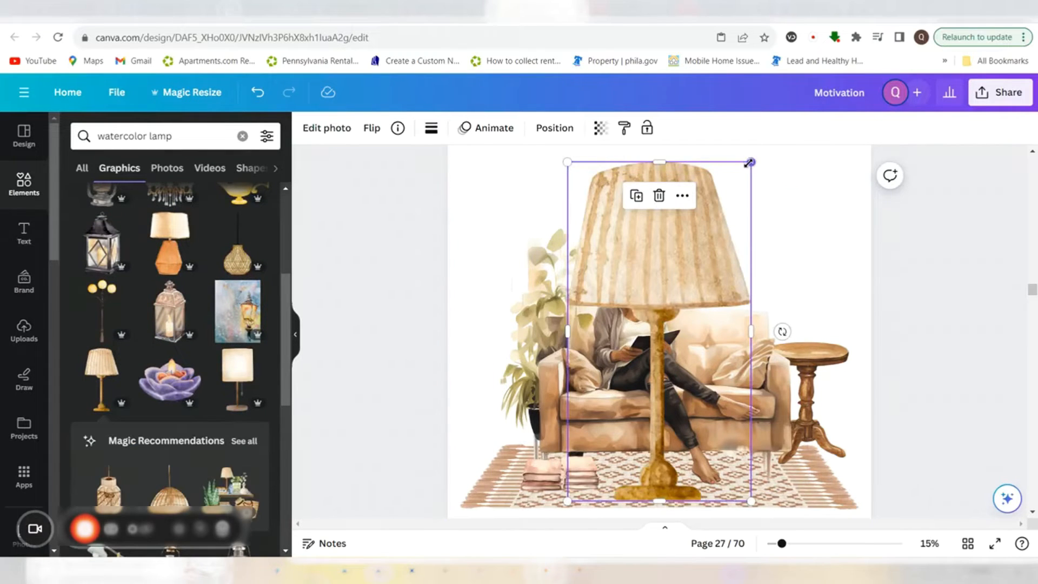
left_click_drag(749, 163, 719, 216)
left_click(641, 184)
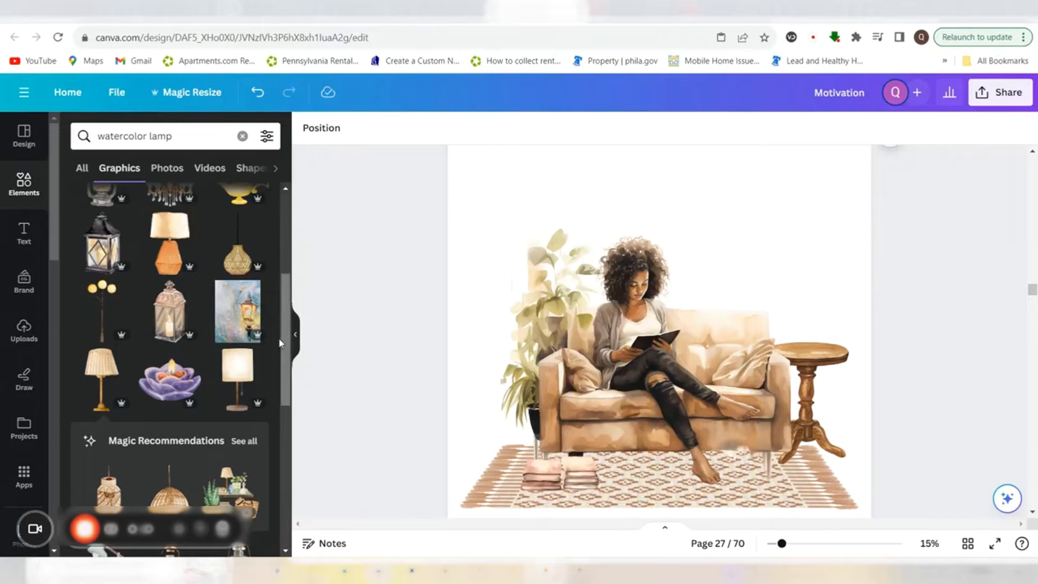
Add the lamp with the cream square shade, shrink it, and stand it on the round wooden table.
left_click(236, 374)
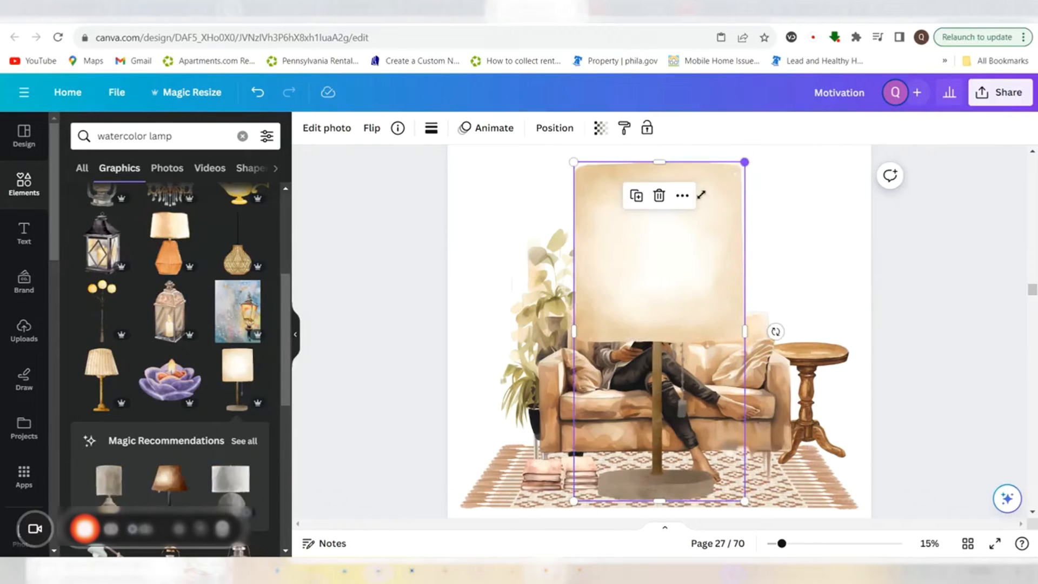
left_click_drag(701, 194, 639, 373)
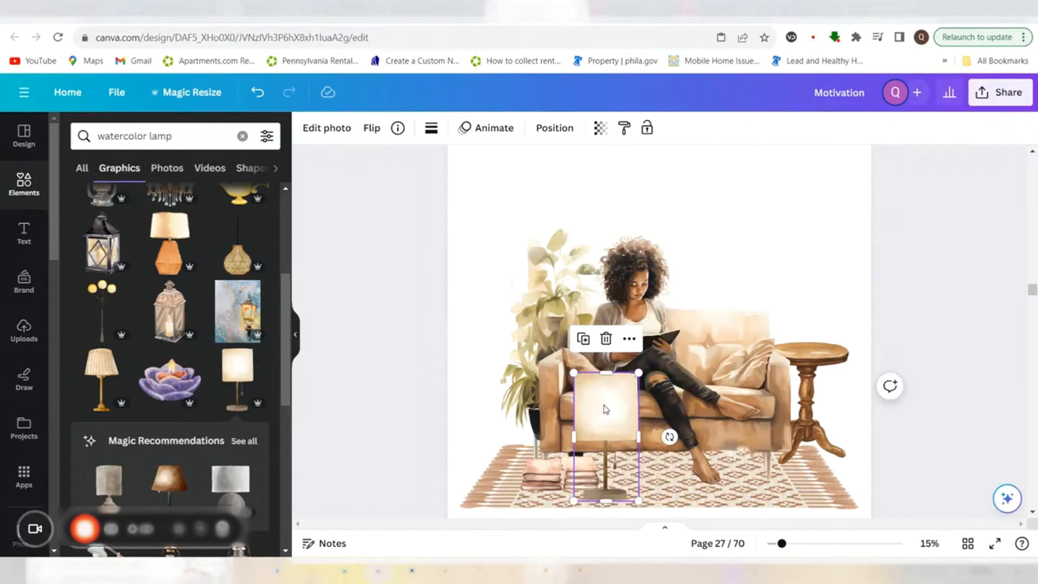
left_click_drag(605, 410, 806, 253)
left_click_drag(846, 216, 834, 252)
left_click(842, 304)
left_click(806, 278)
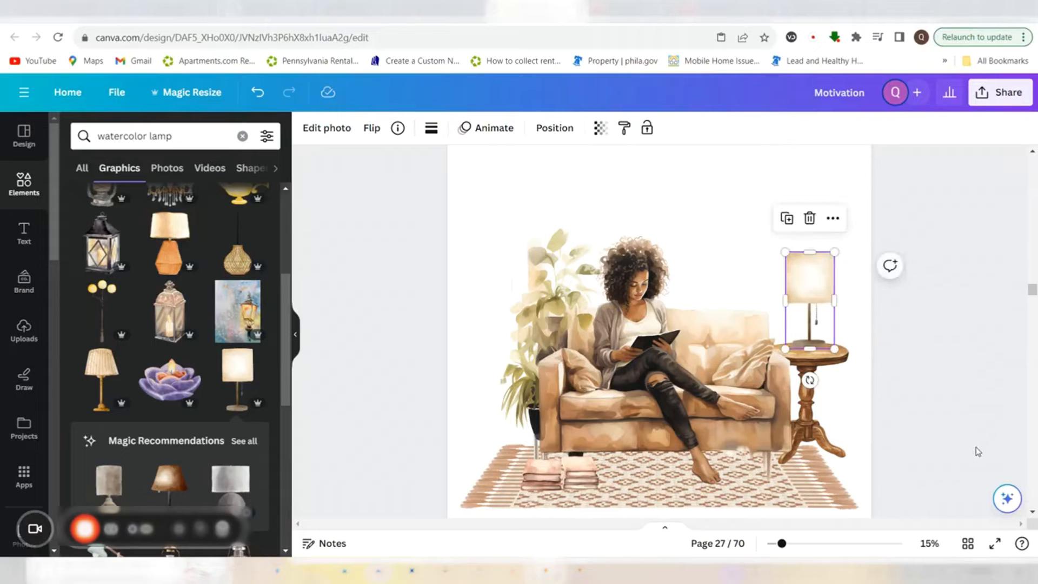
left_click(977, 451)
Enlarge the rug slightly so it reaches under the side table, and center it beneath the sofa scene.
scroll(887, 439, "down", 1)
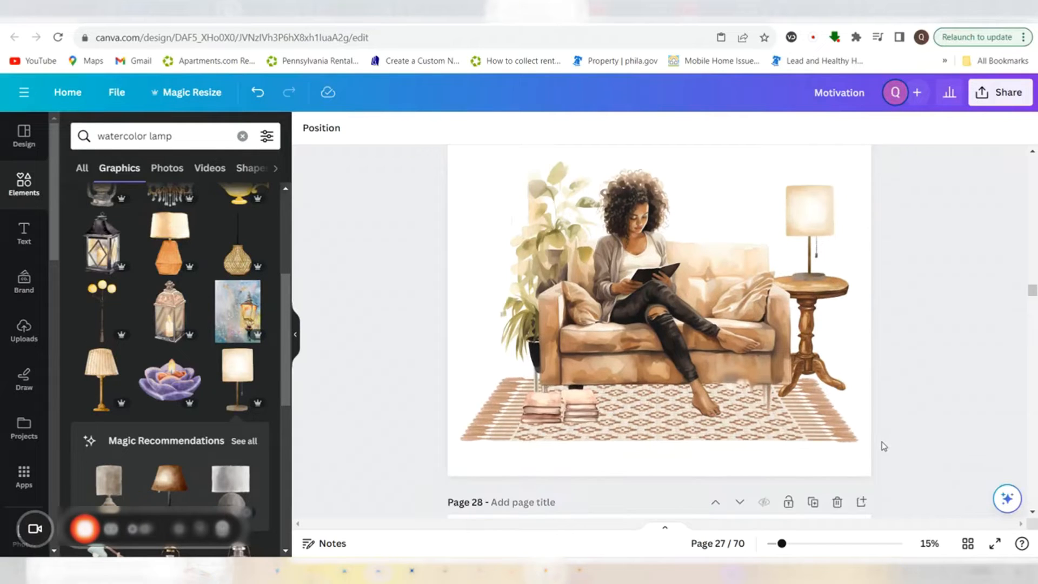
left_click(859, 389)
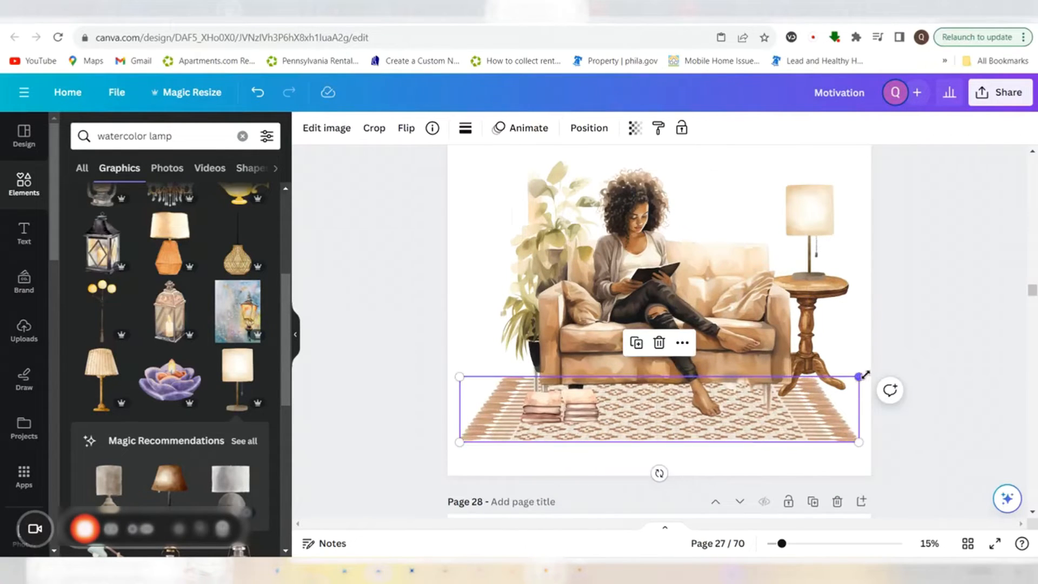
left_click_drag(865, 375, 873, 371)
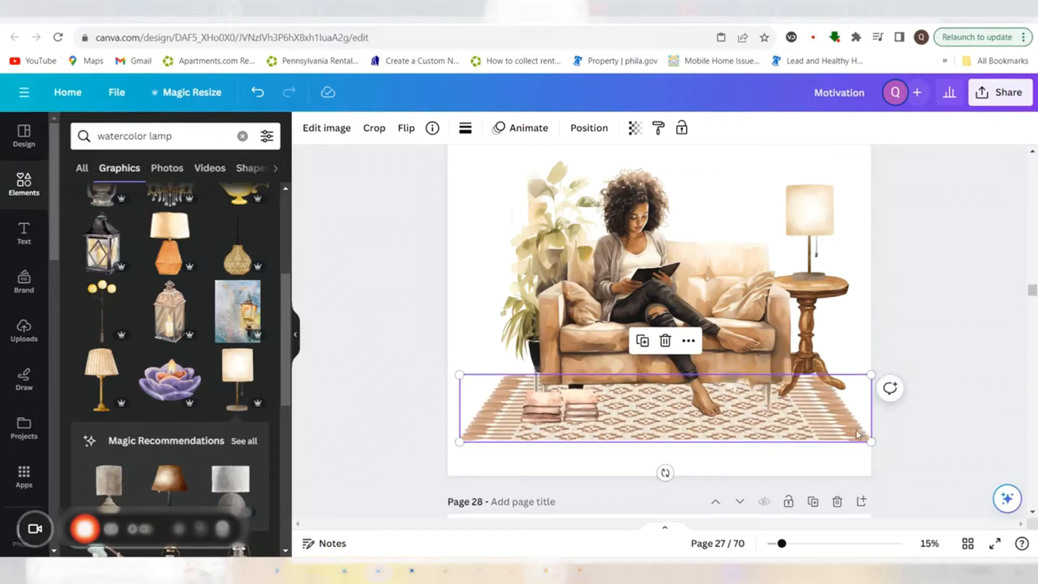
left_click(909, 451)
left_click(824, 428)
left_click_drag(826, 431, 818, 424)
left_click(950, 426)
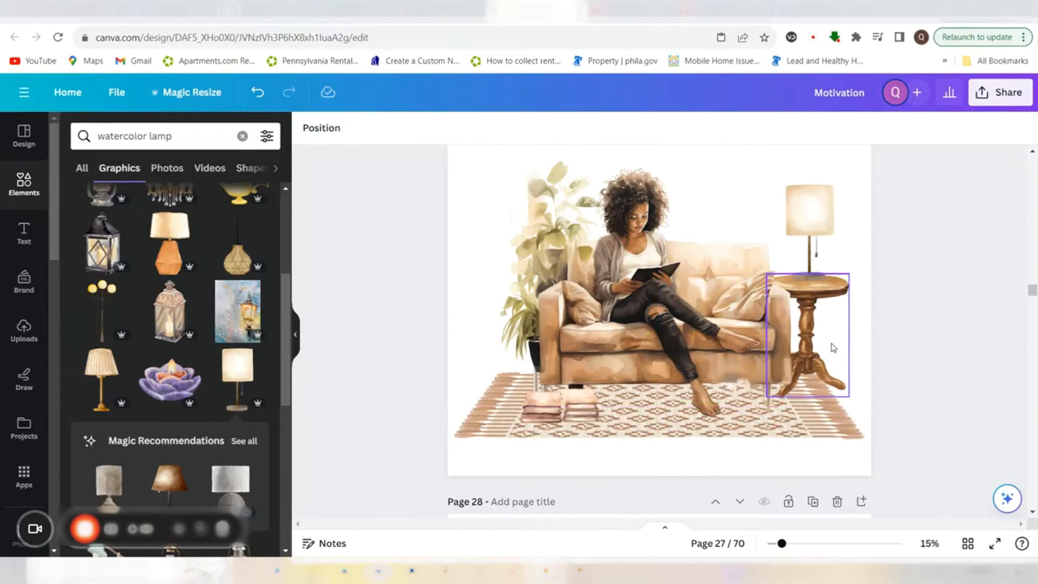
Move the side table closer to the sofa's right end, keeping it beneath the lamp.
left_click_drag(834, 348, 822, 342)
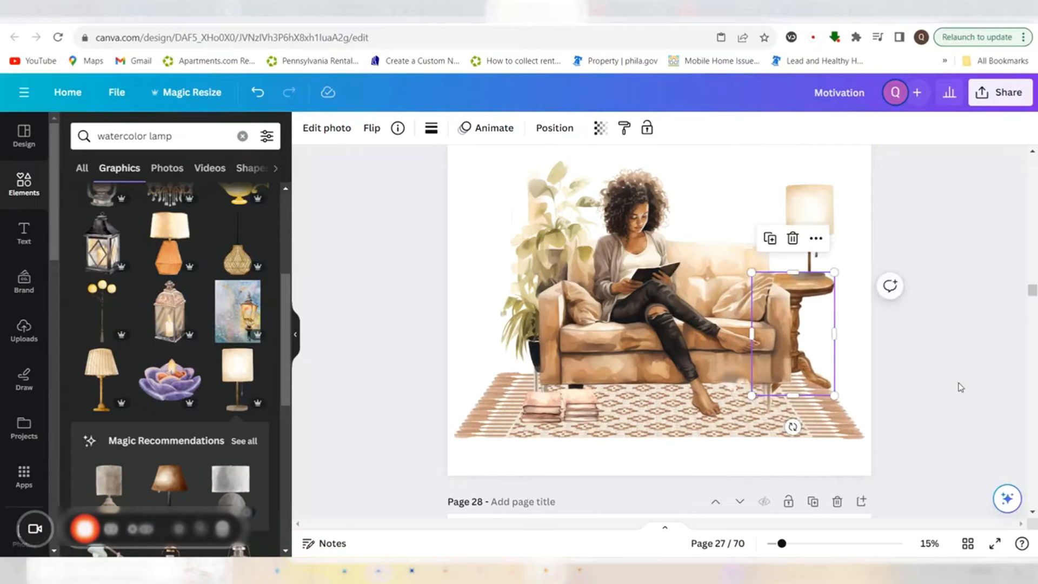
left_click(961, 388)
left_click_drag(824, 299, 828, 295)
left_click(950, 347)
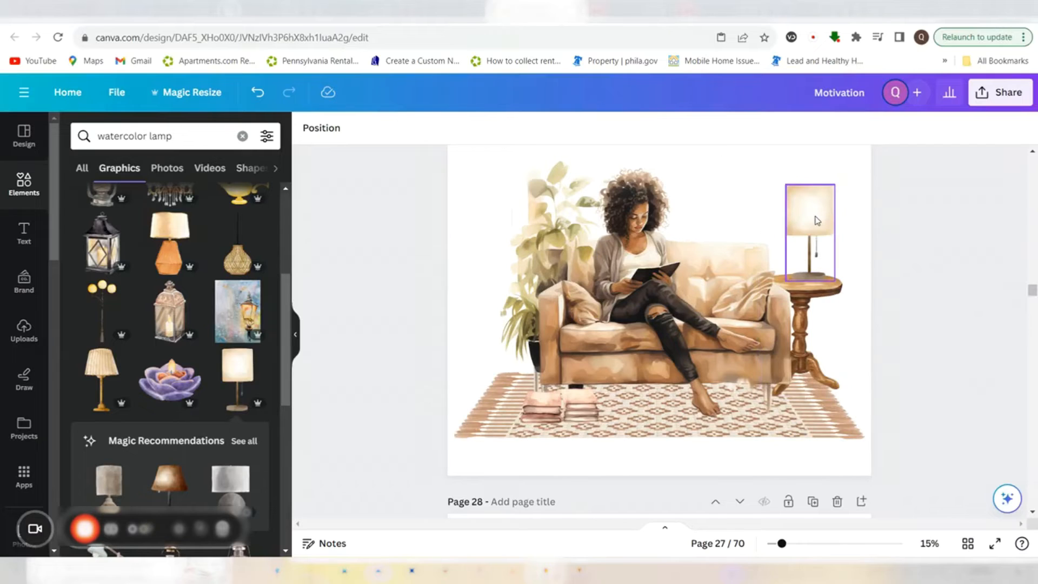
Move the lamp onto the middle of the round side table and clear the selection.
left_click_drag(815, 217, 799, 244)
left_click(919, 352)
left_click(951, 324)
left_click(968, 455)
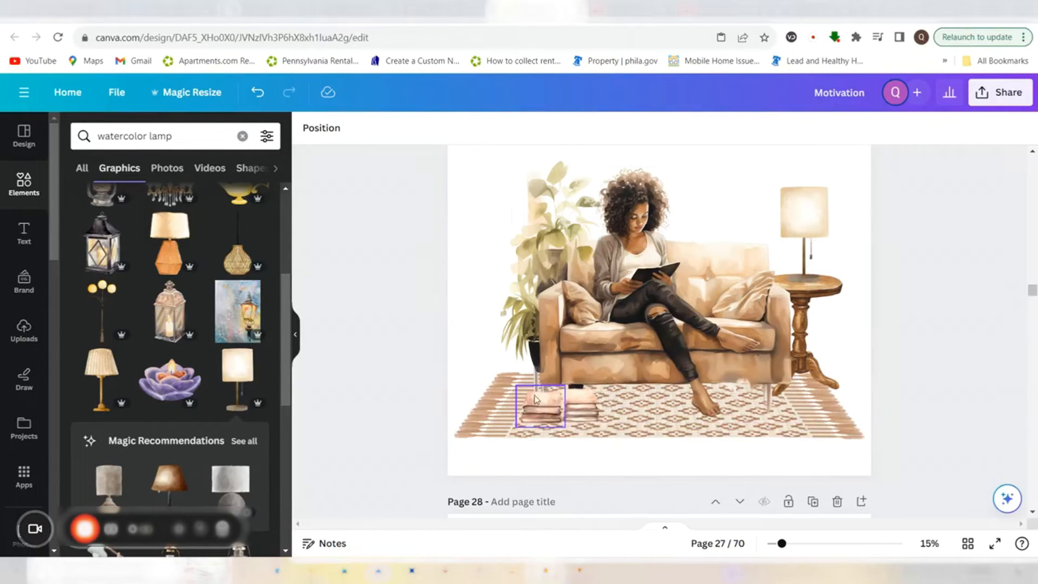
Search the graphics library for "watercolor shoes".
left_click(194, 137)
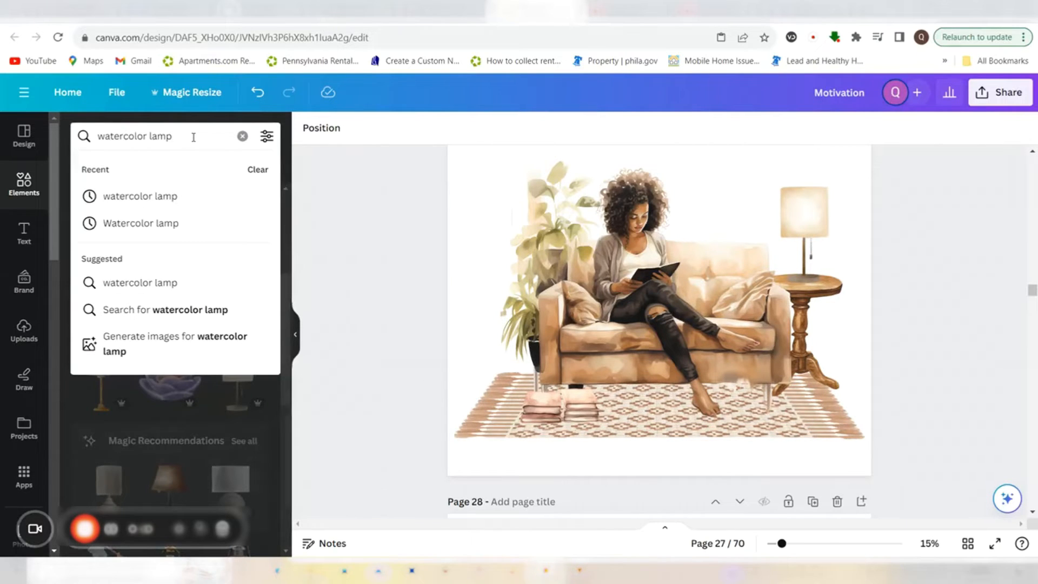
key("BackSpace")
key("BackSpace")
key("BackSpace")
key("BackSpace")
type("sh")
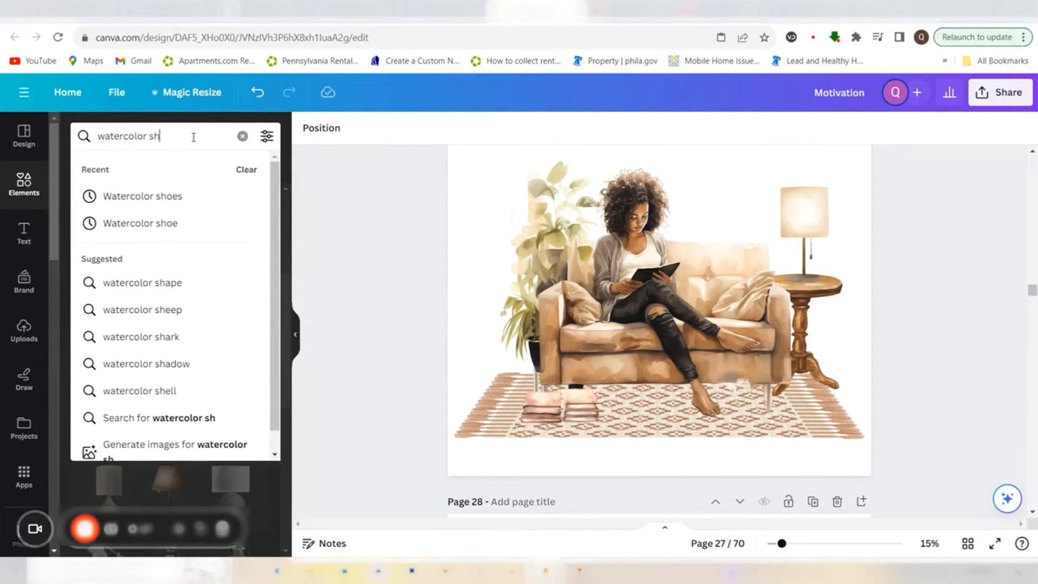
type("oes")
key("Return")
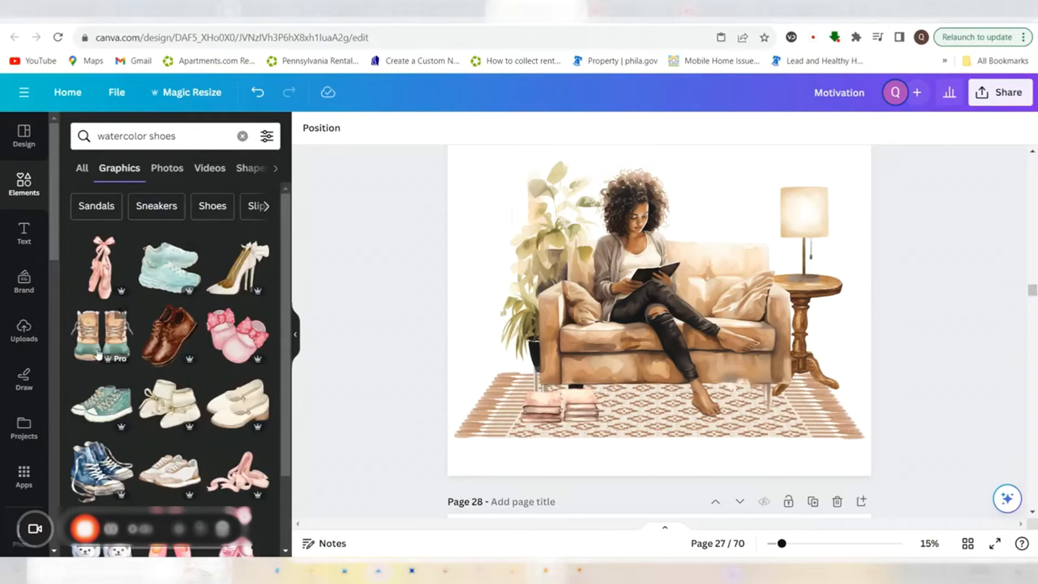
Try the pinkish-brown lace-up ankle boots in the sofa scene, and delete them.
scroll(140, 371, "down", 3)
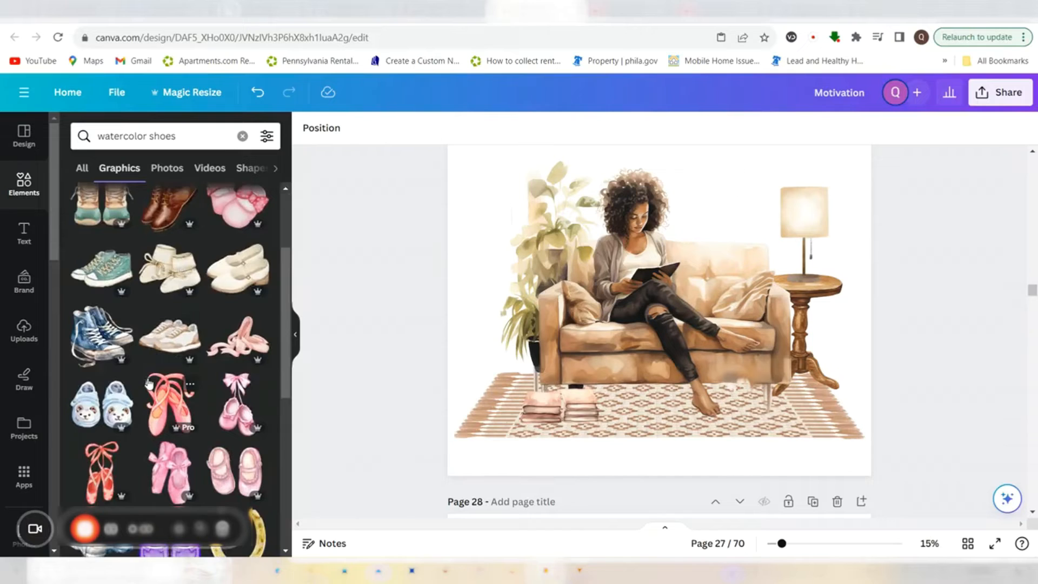
scroll(149, 382, "down", 4)
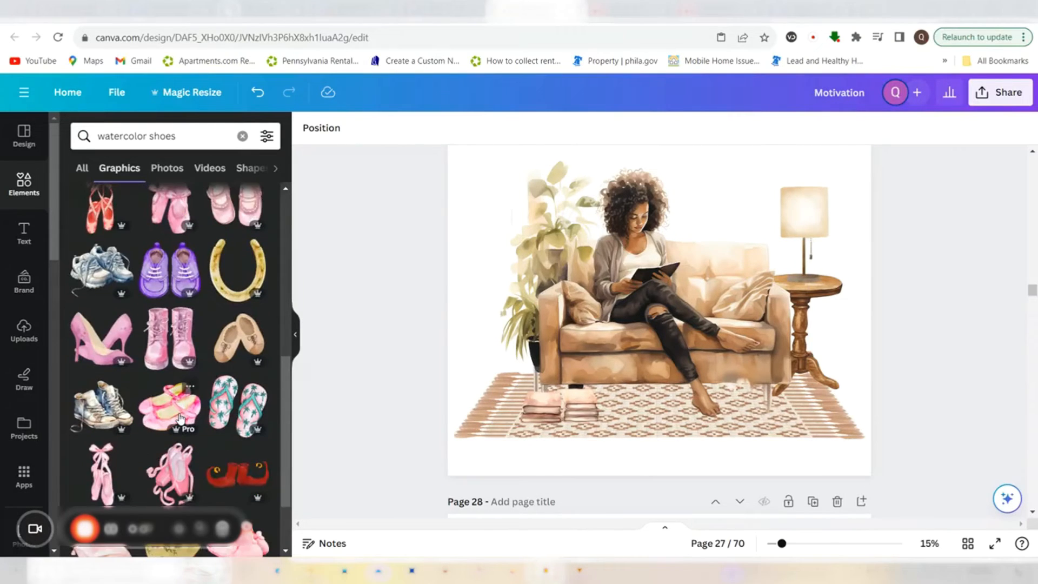
scroll(115, 335, "down", 3)
scroll(80, 369, "down", 7)
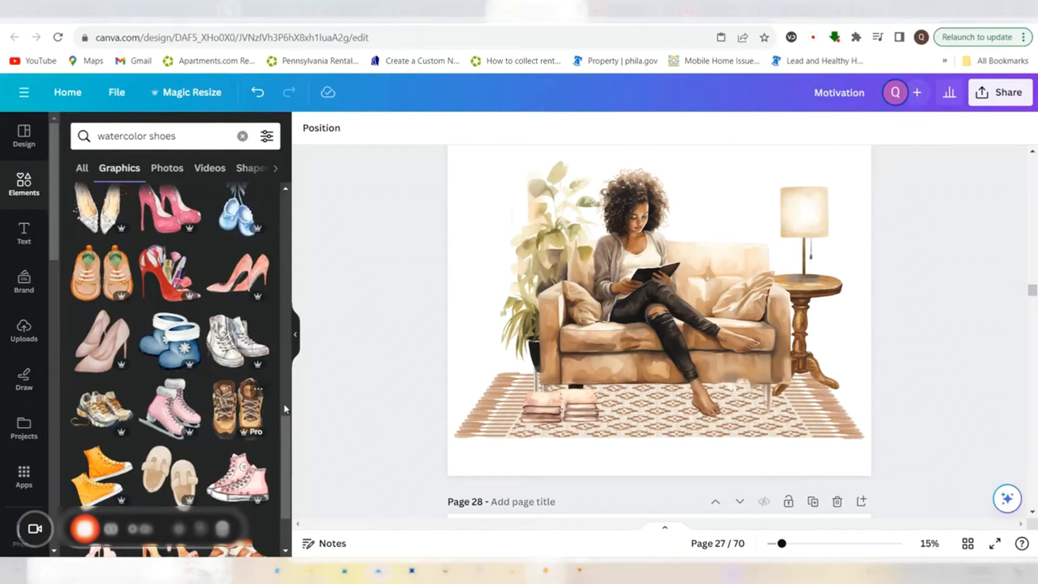
scroll(271, 407, "down", 10)
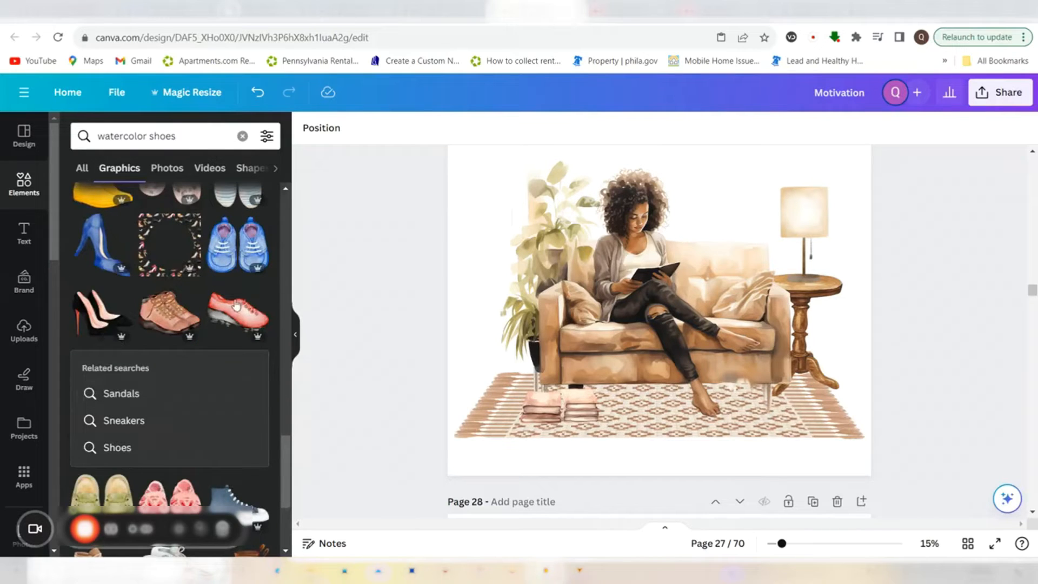
left_click(186, 320)
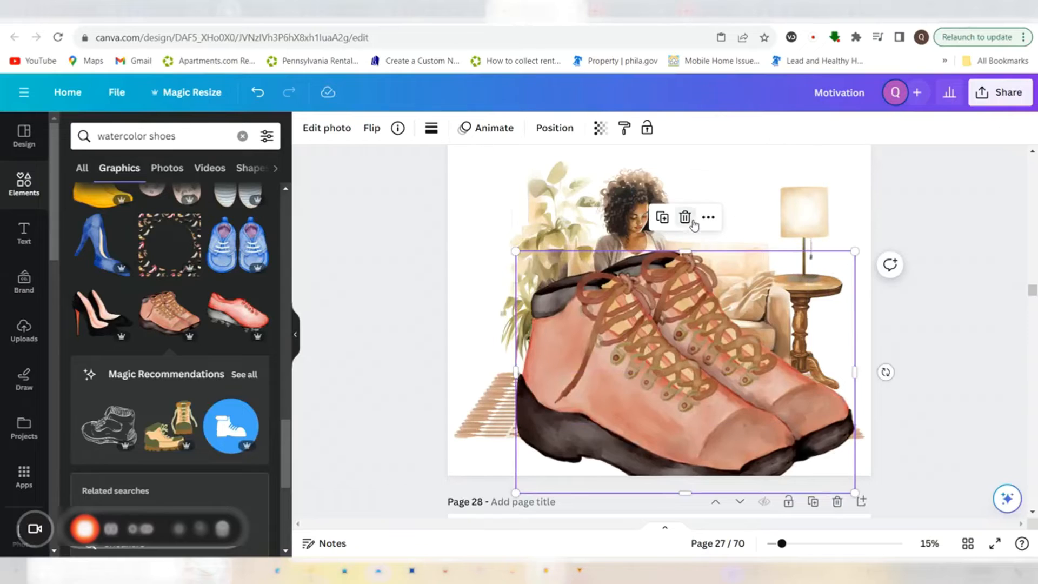
left_click(685, 218)
Try the beige lace-up sneakers in the sofa scene, and remove them.
scroll(229, 401, "down", 10)
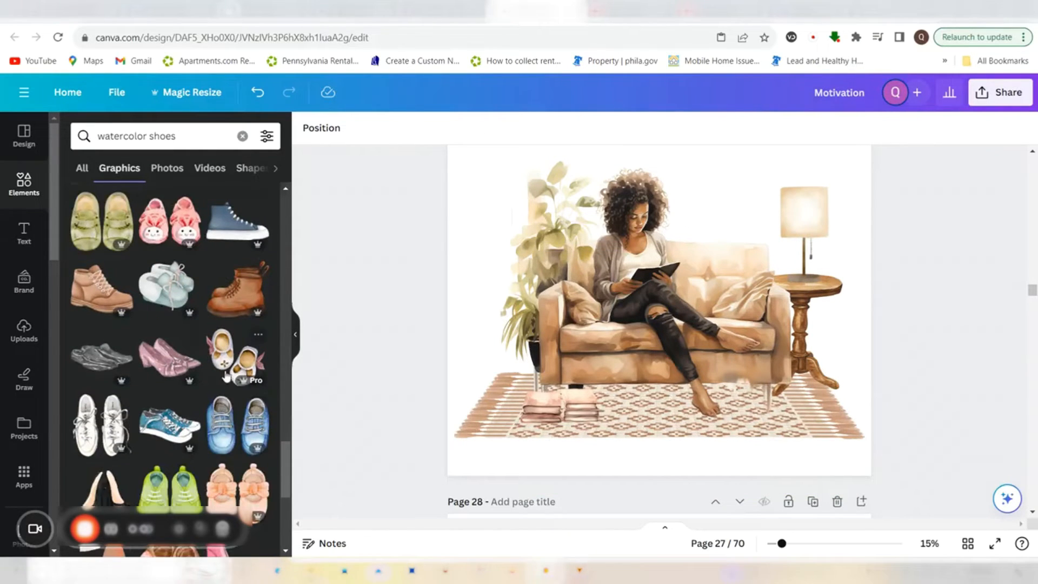
scroll(226, 376, "down", 5)
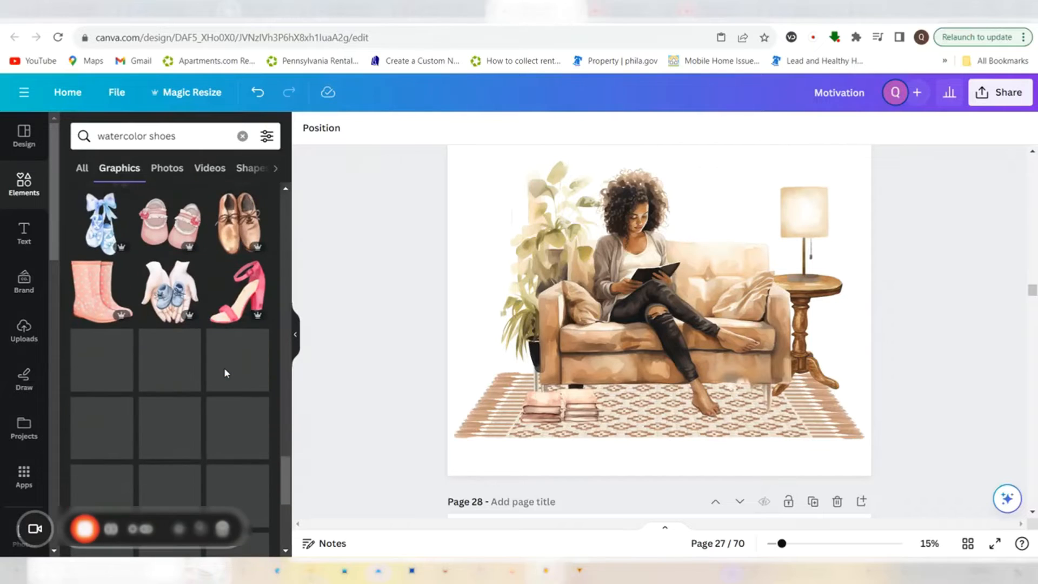
scroll(216, 362, "down", 1)
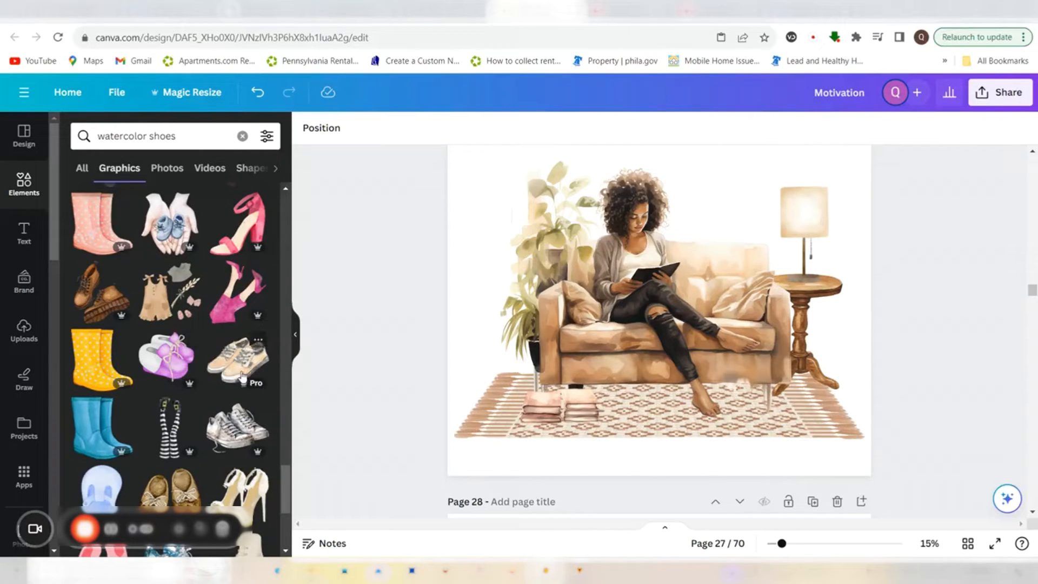
left_click(238, 359)
left_click_drag(687, 340, 689, 416)
left_click(658, 478)
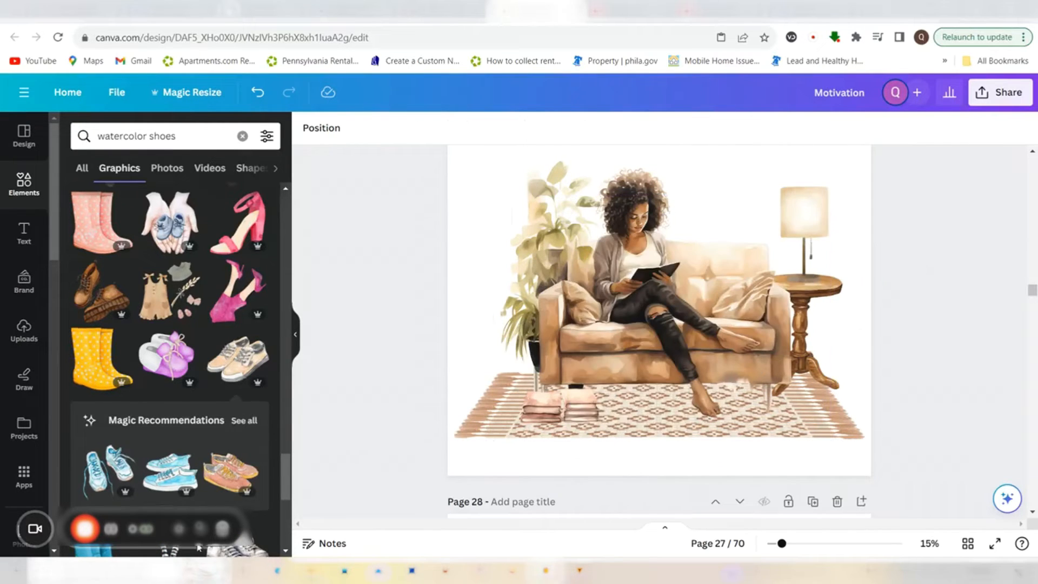
Look through the remaining watercolor shoe graphics for a pair that suits the sofa scene.
scroll(171, 352, "down", 2)
scroll(215, 476, "down", 5)
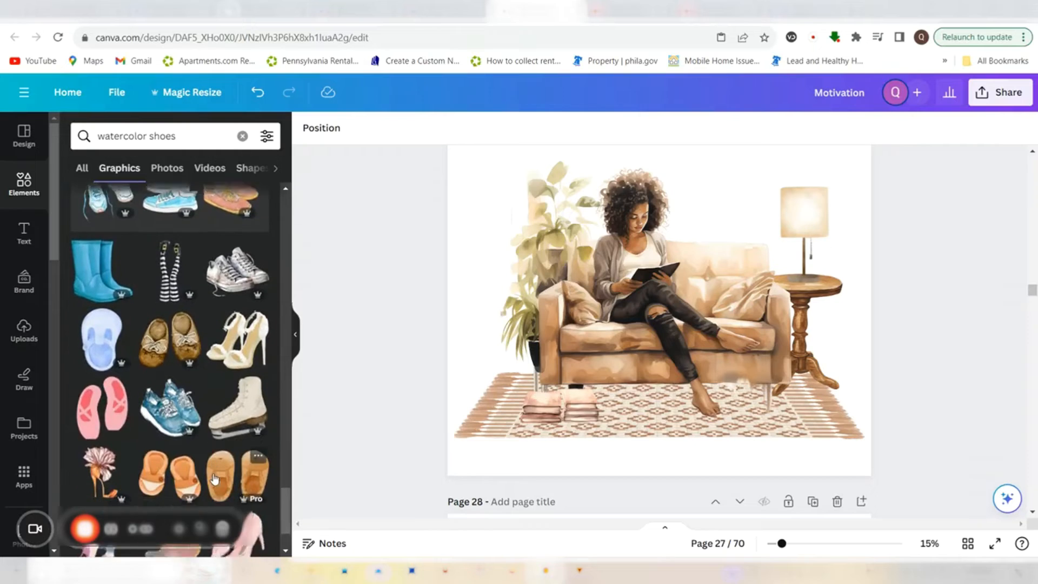
scroll(213, 471, "down", 3)
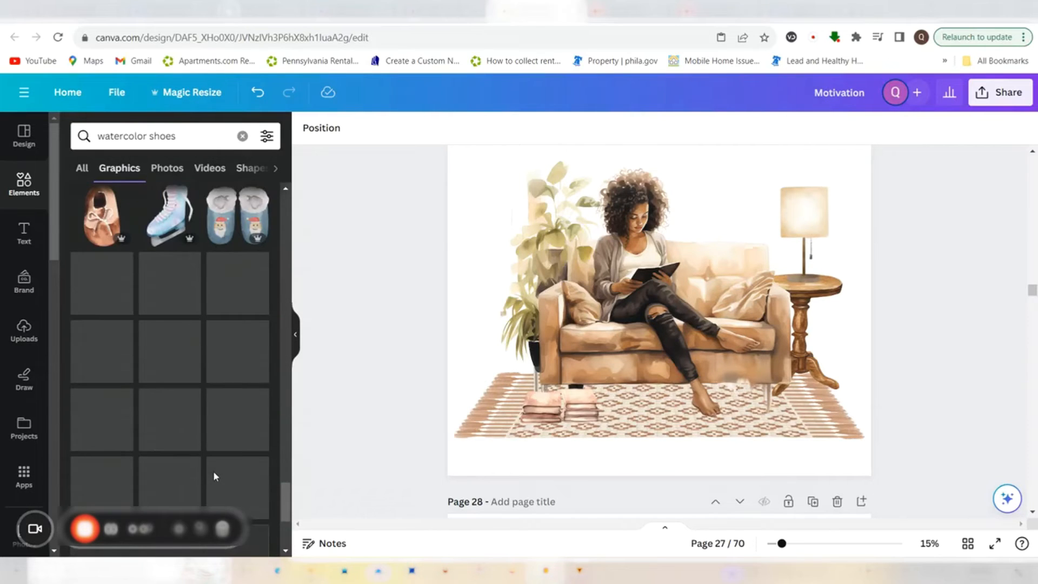
scroll(185, 271, "down", 5)
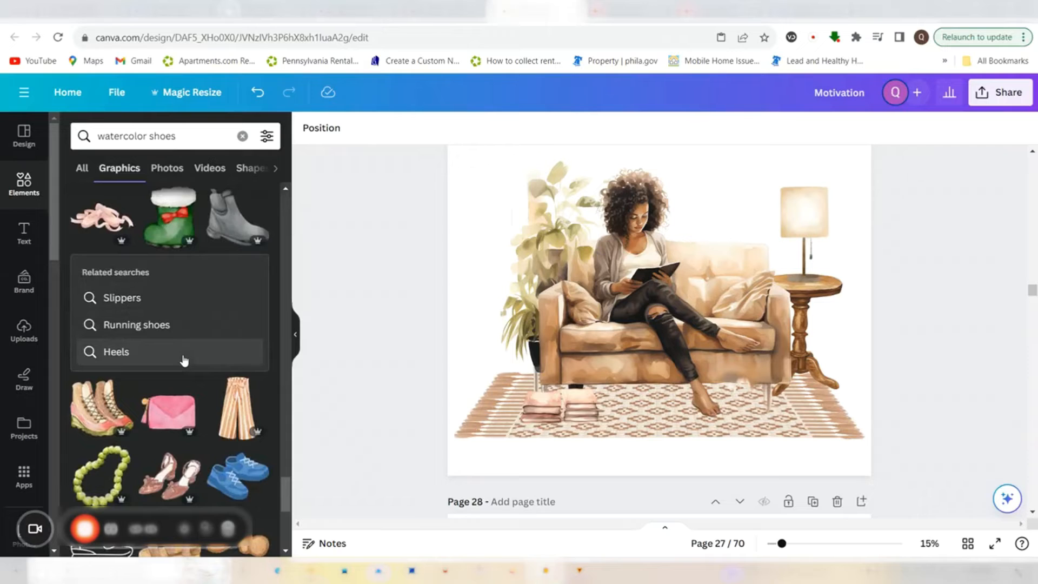
scroll(184, 361, "down", 5)
scroll(185, 361, "down", 3)
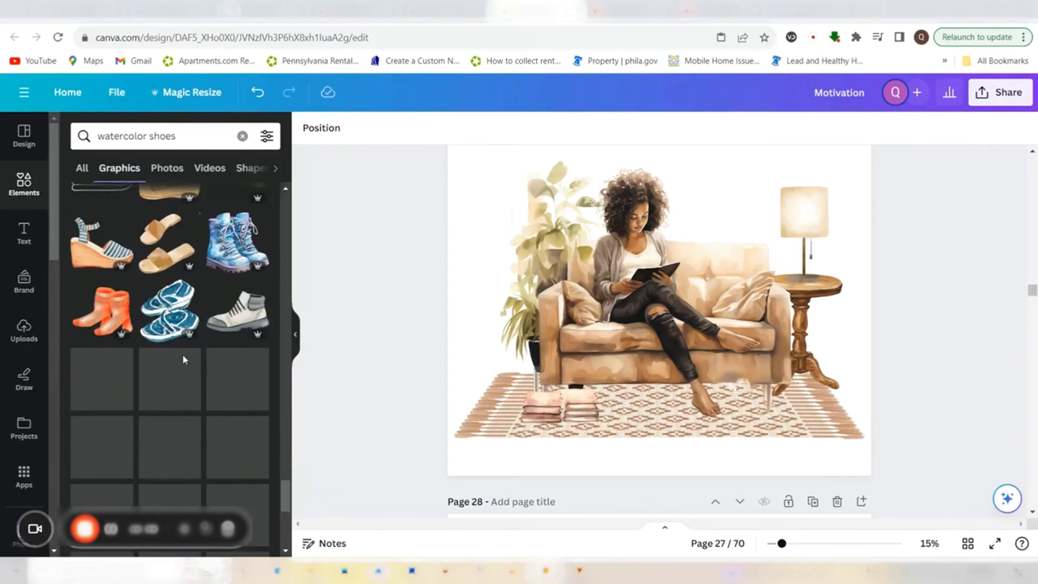
scroll(185, 362, "down", 2)
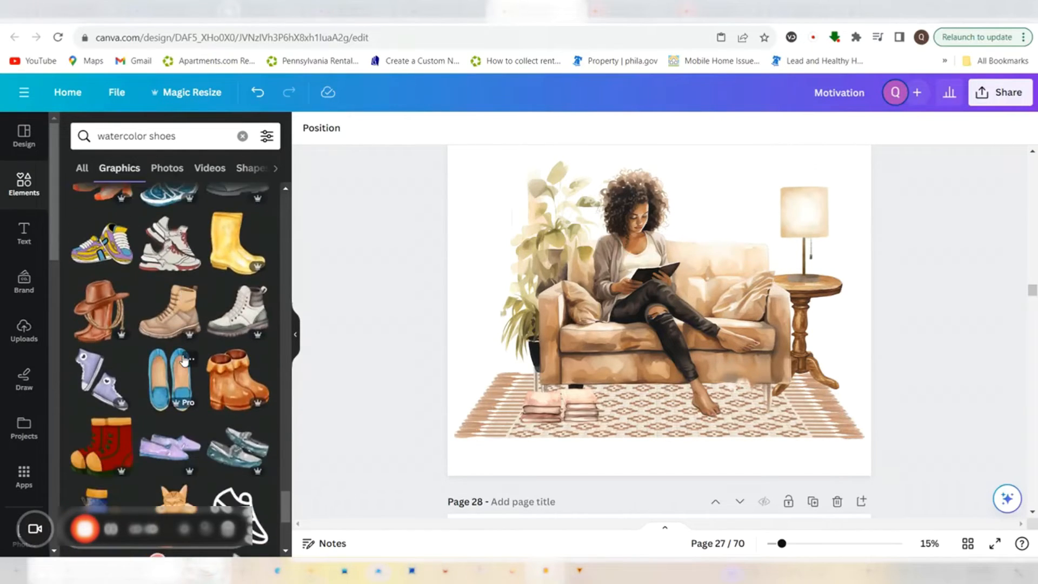
scroll(185, 361, "down", 2)
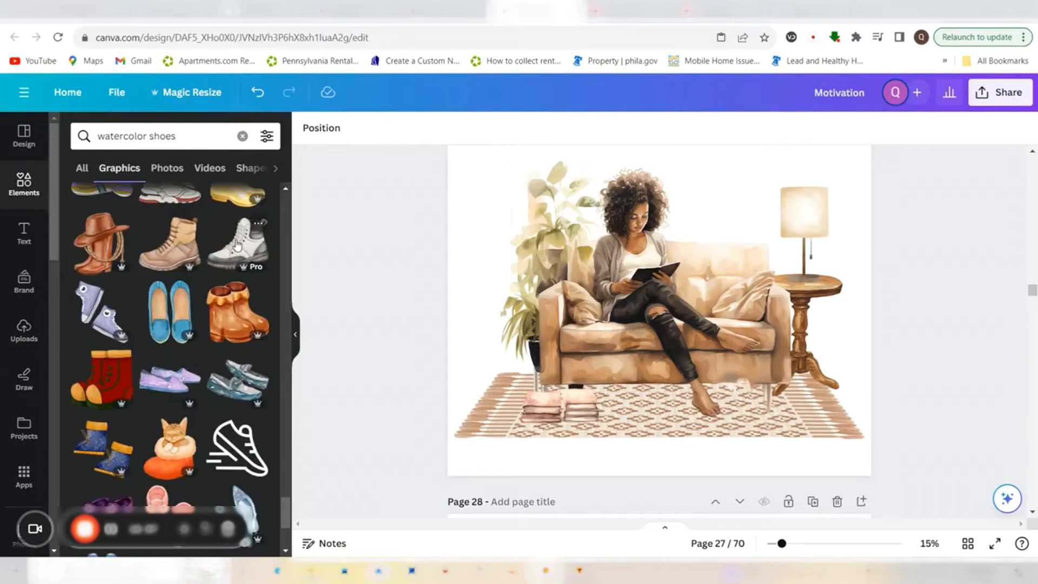
scroll(201, 332, "down", 8)
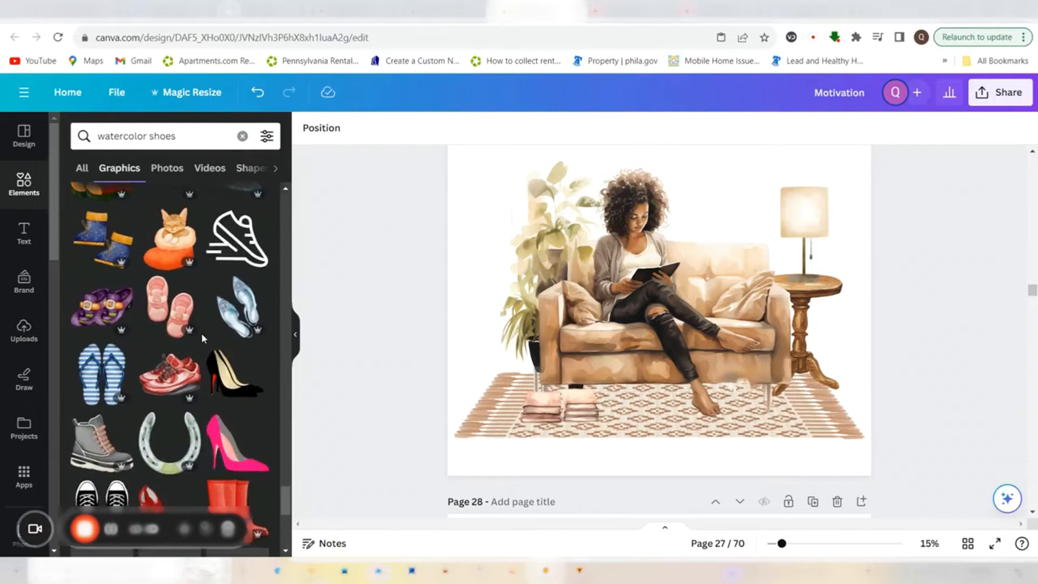
scroll(201, 333, "down", 3)
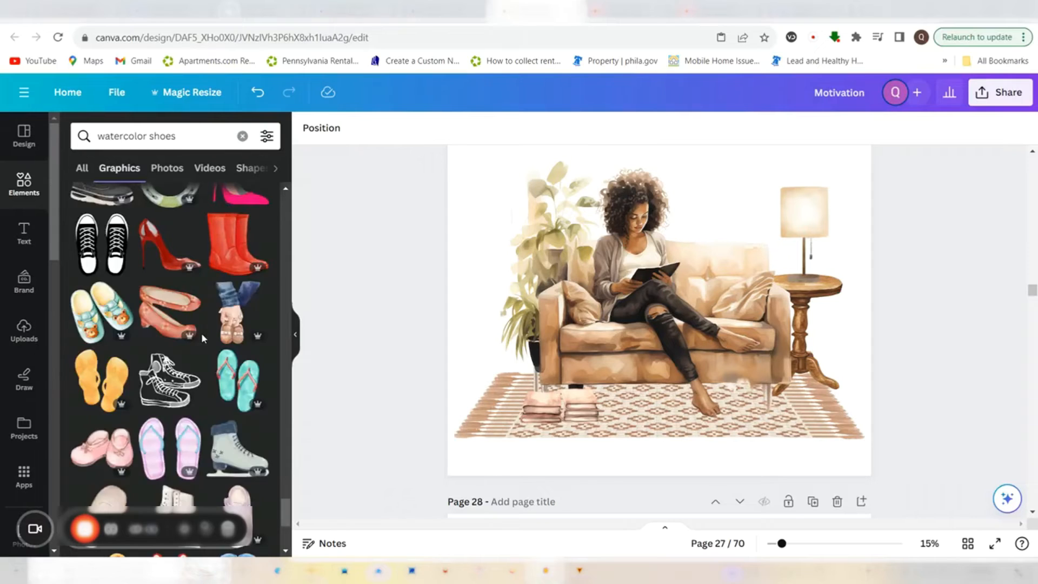
scroll(201, 332, "down", 5)
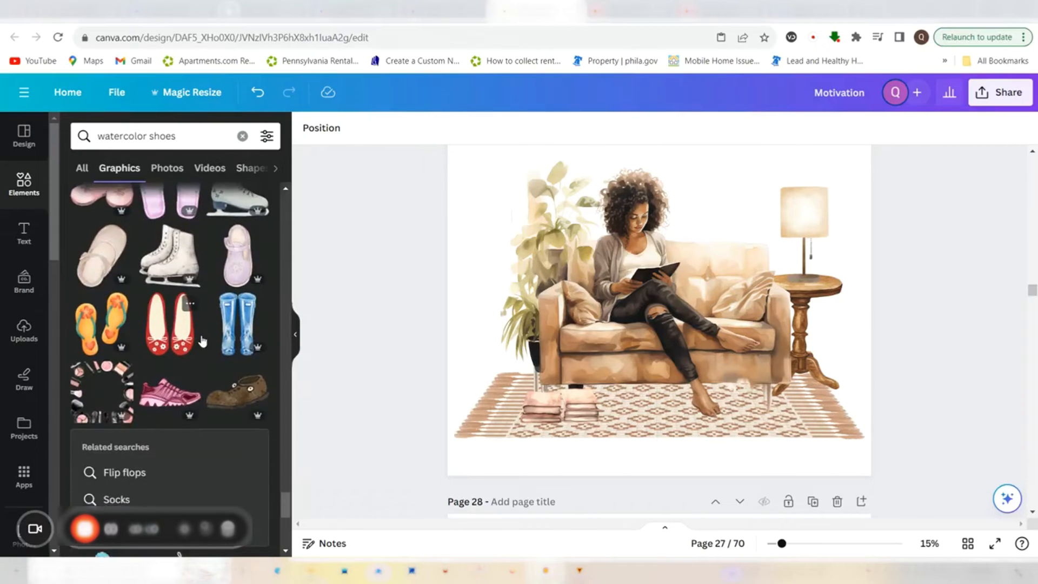
scroll(202, 341, "down", 1)
scroll(202, 341, "down", 5)
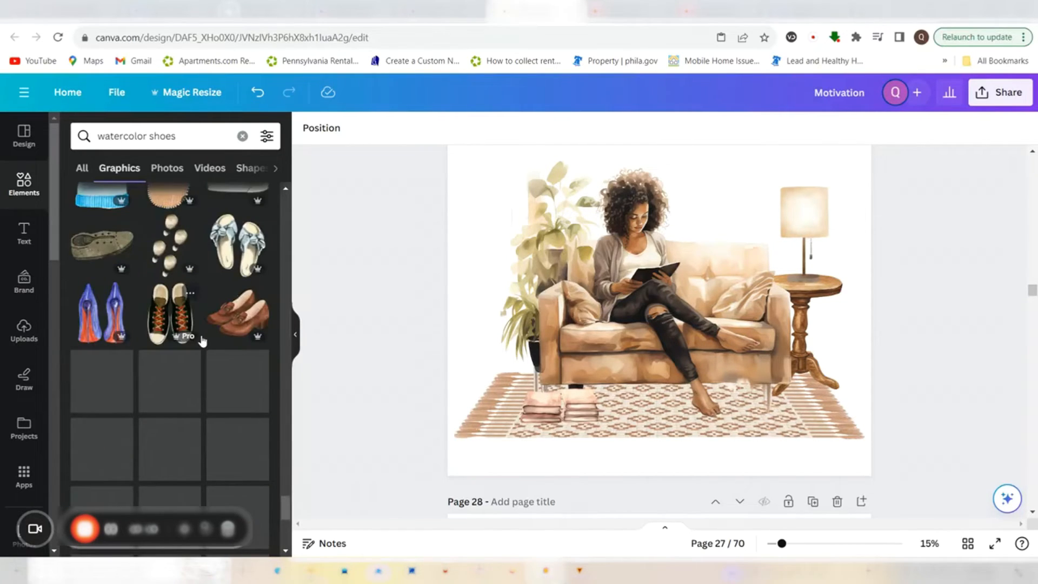
scroll(202, 341, "down", 3)
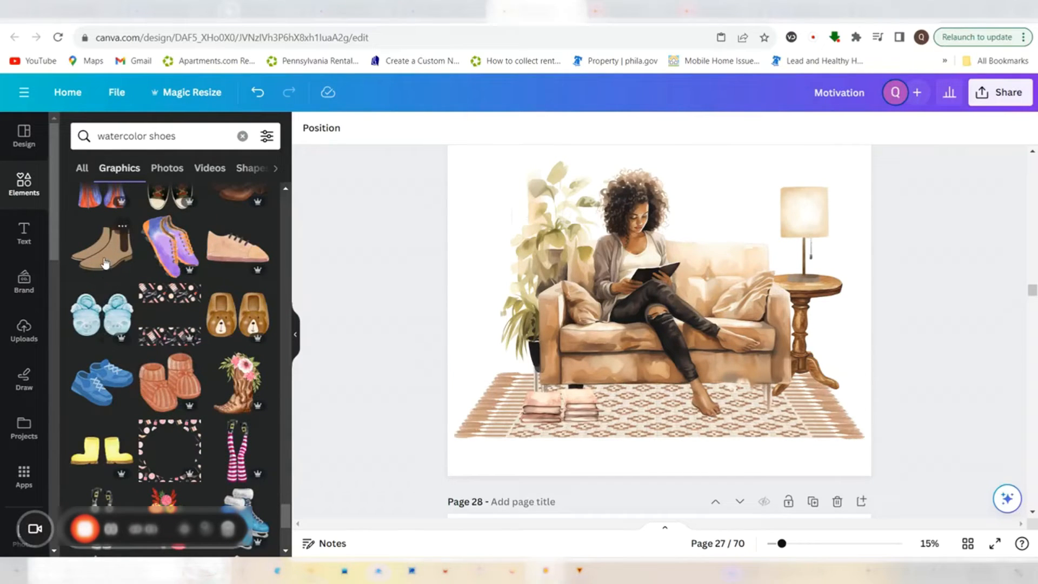
scroll(157, 394, "down", 10)
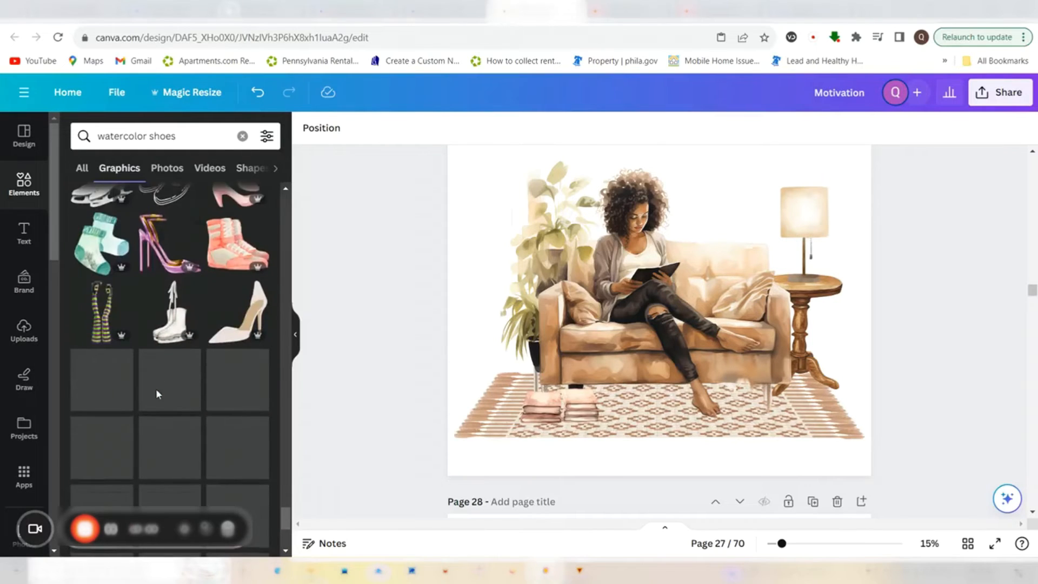
scroll(157, 394, "down", 3)
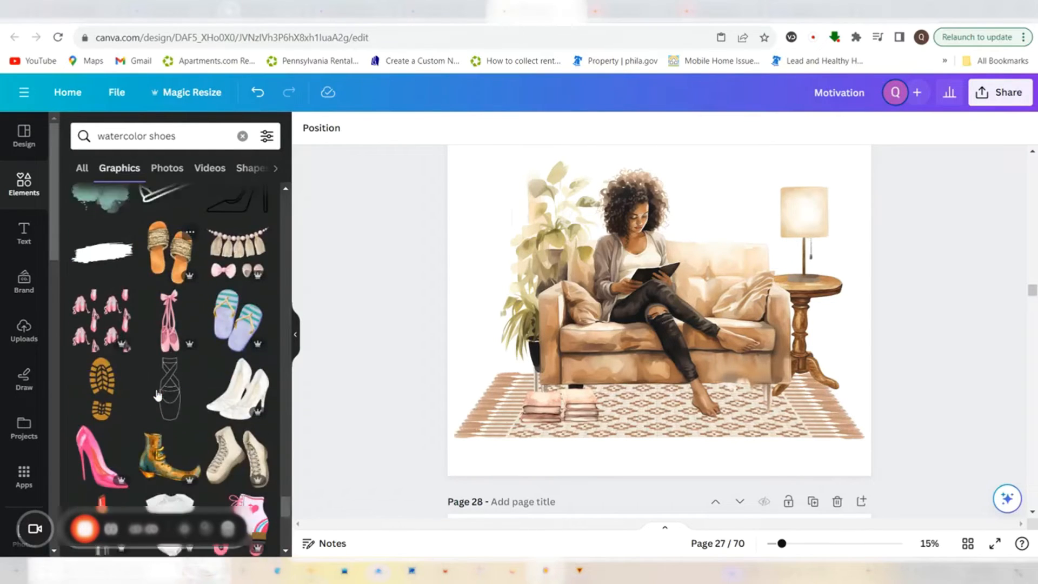
scroll(157, 394, "down", 10)
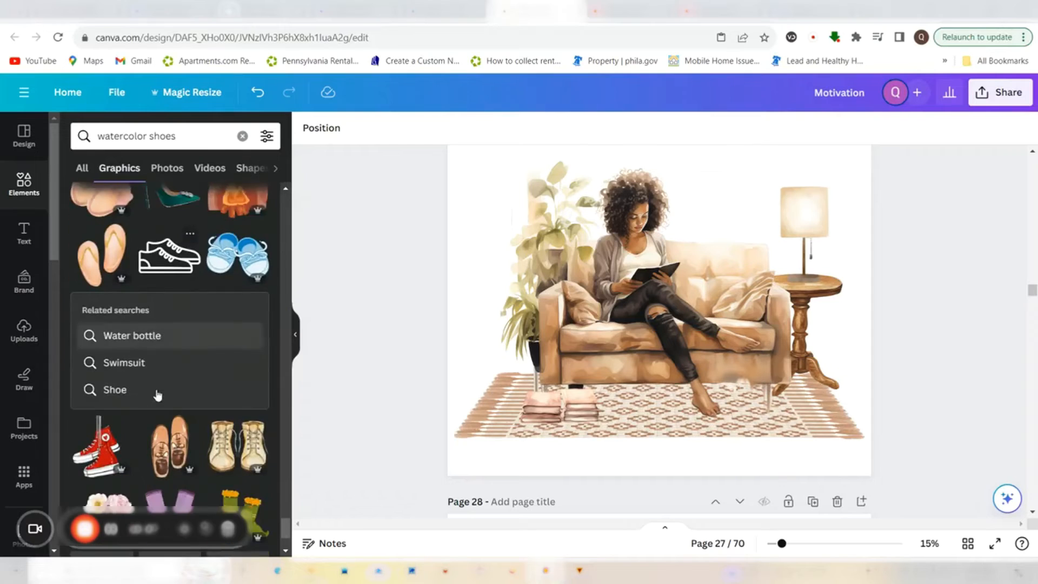
scroll(157, 394, "down", 5)
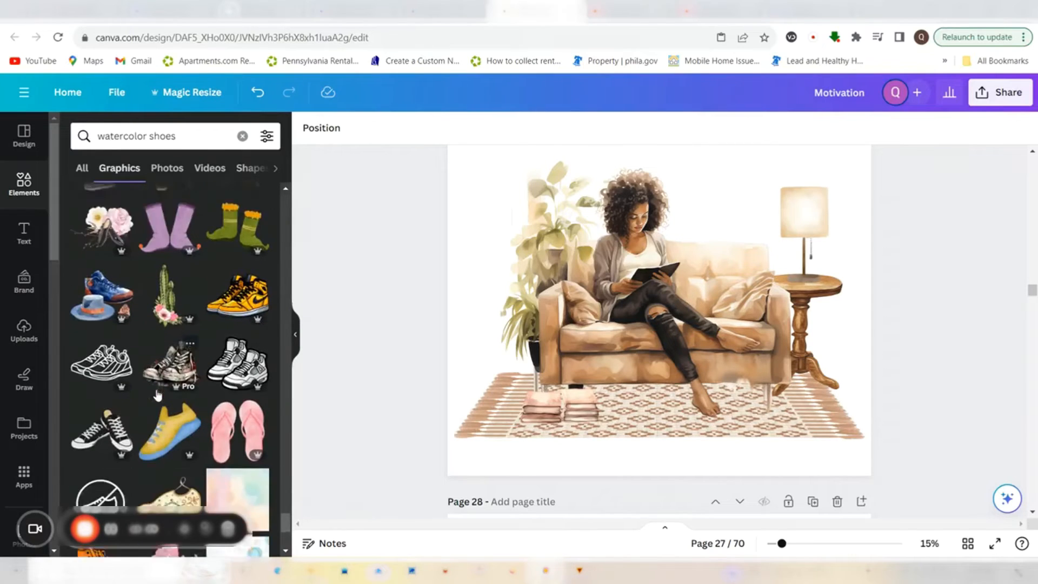
scroll(157, 395, "down", 5)
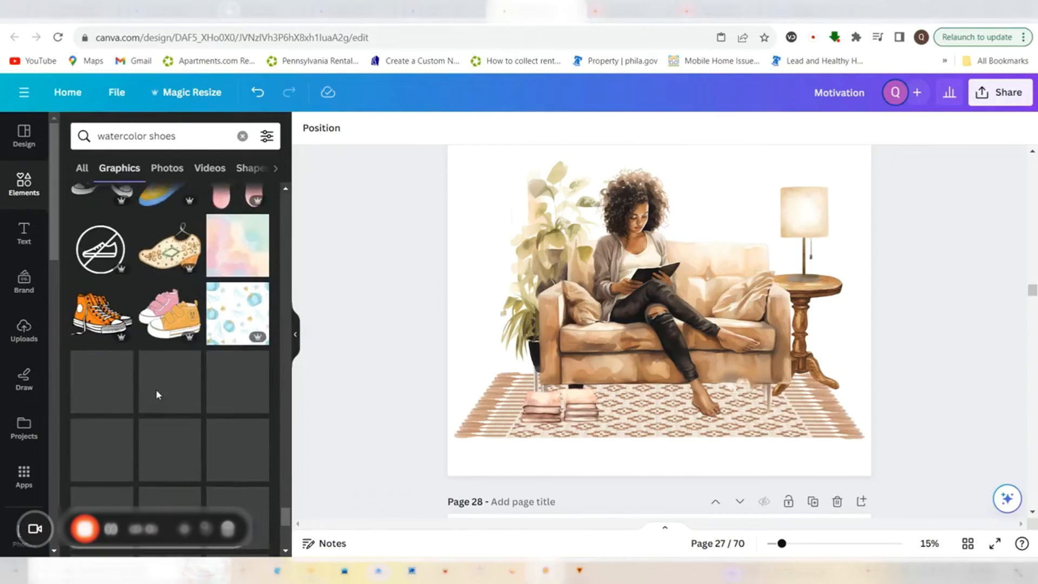
scroll(216, 423, "down", 7)
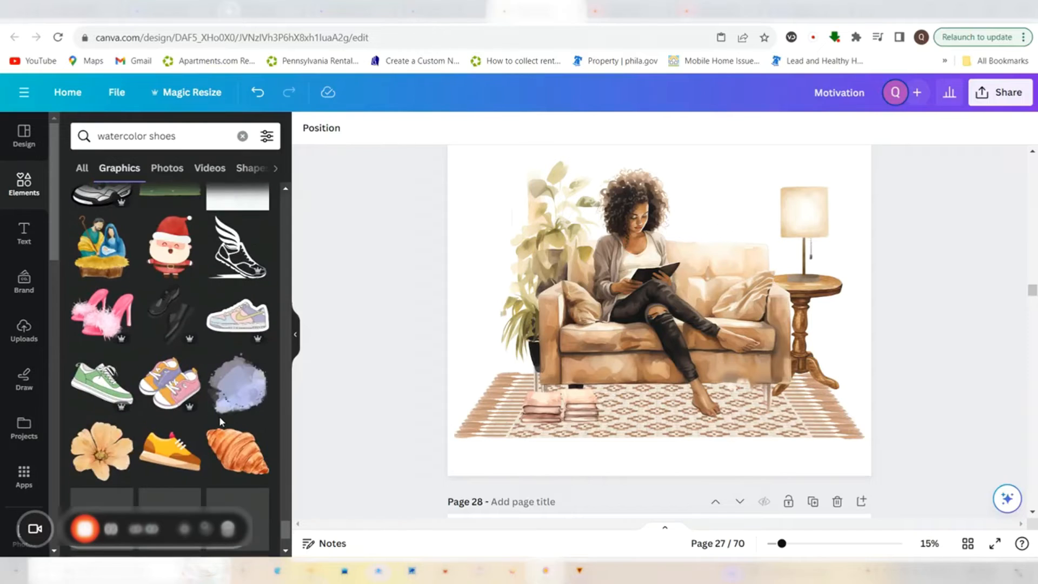
scroll(218, 417, "down", 3)
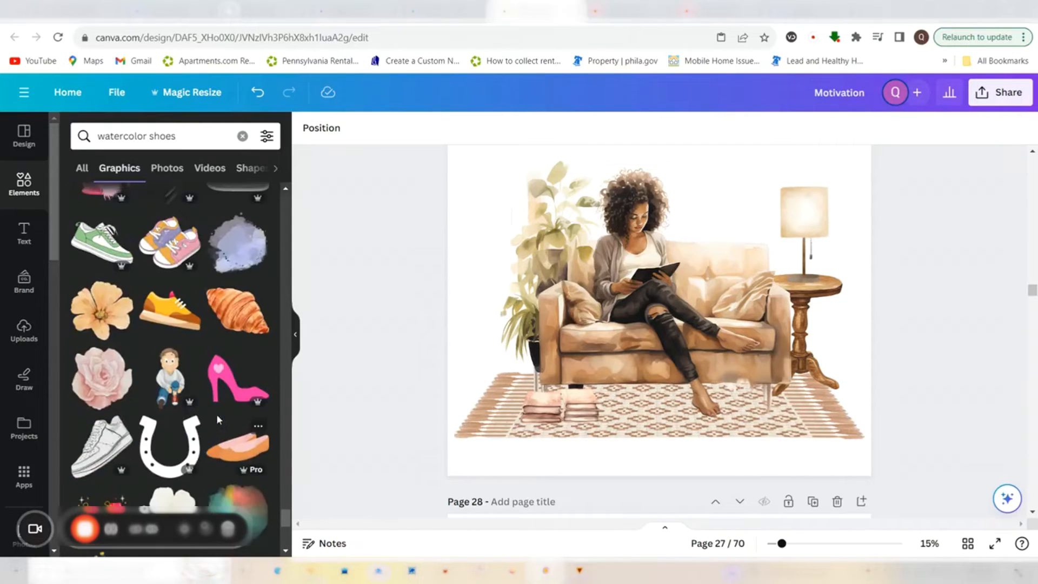
scroll(216, 413, "down", 5)
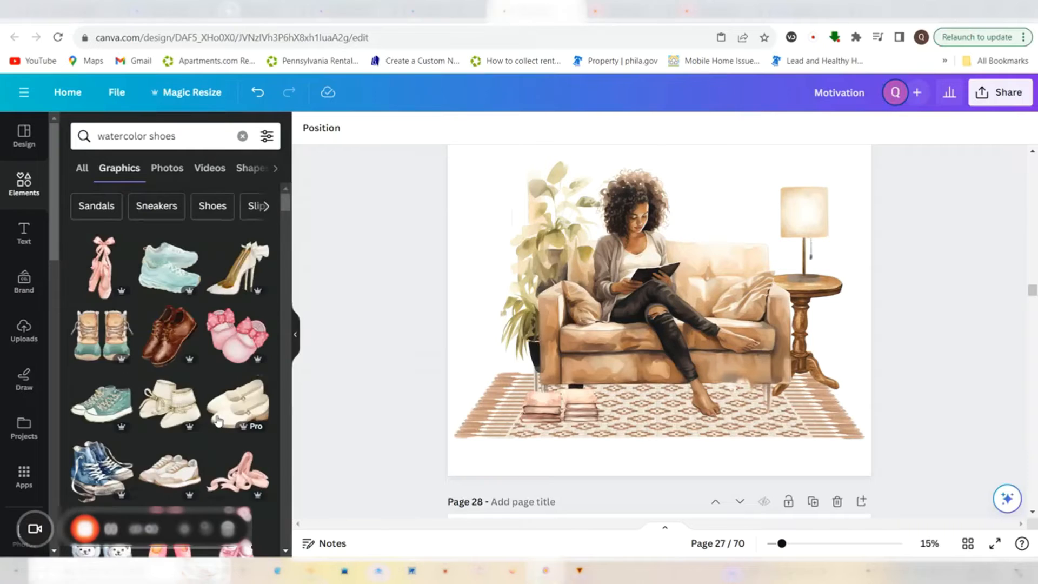
Add the blue high-top sneakers graphic, shrink it, and place it on the rug between the pink book stacks and the woman's foot.
scroll(111, 408, "down", 3)
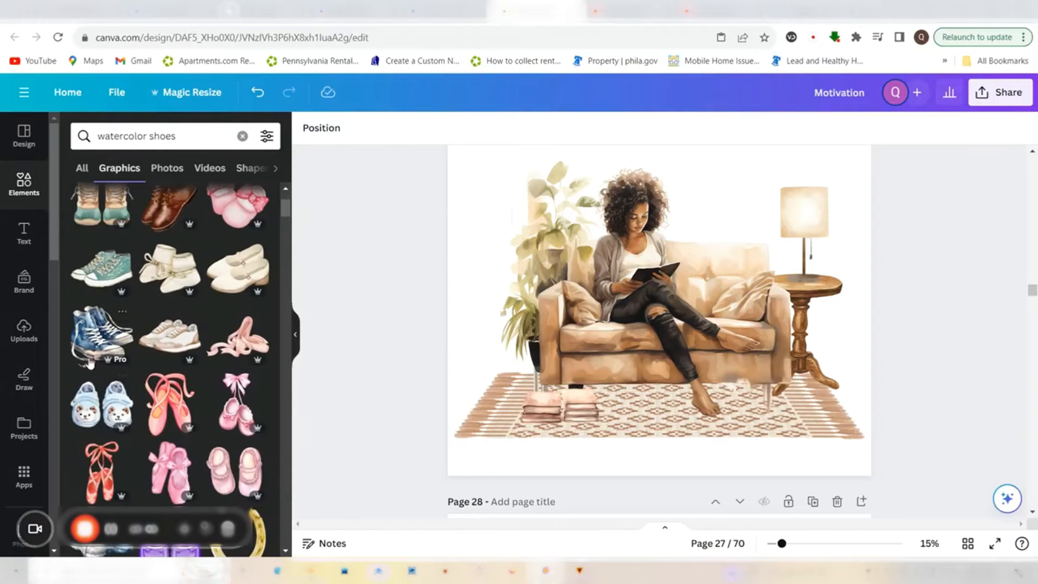
left_click(115, 344)
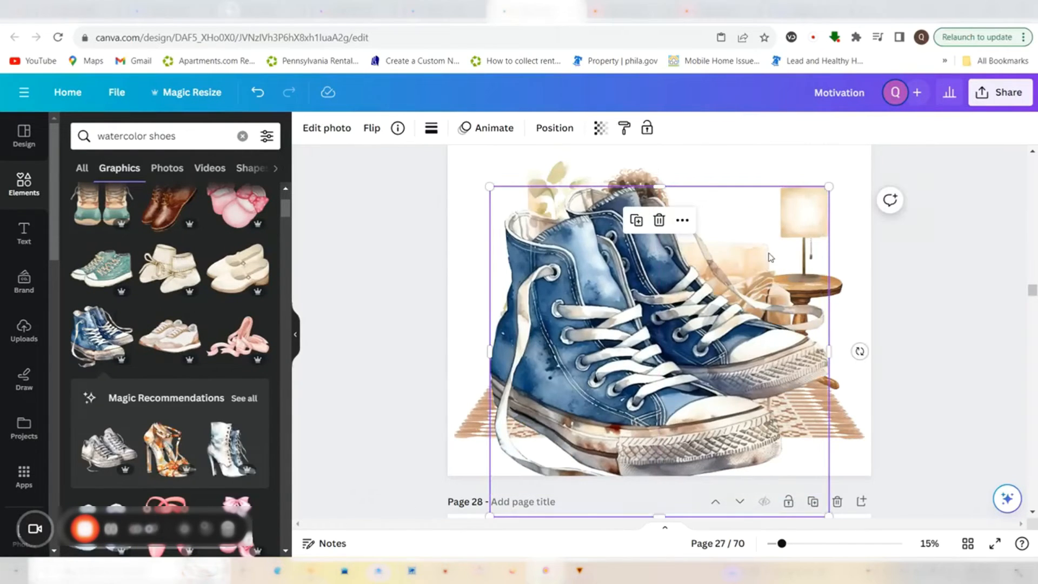
left_click_drag(830, 188, 599, 410)
left_click_drag(546, 449, 607, 392)
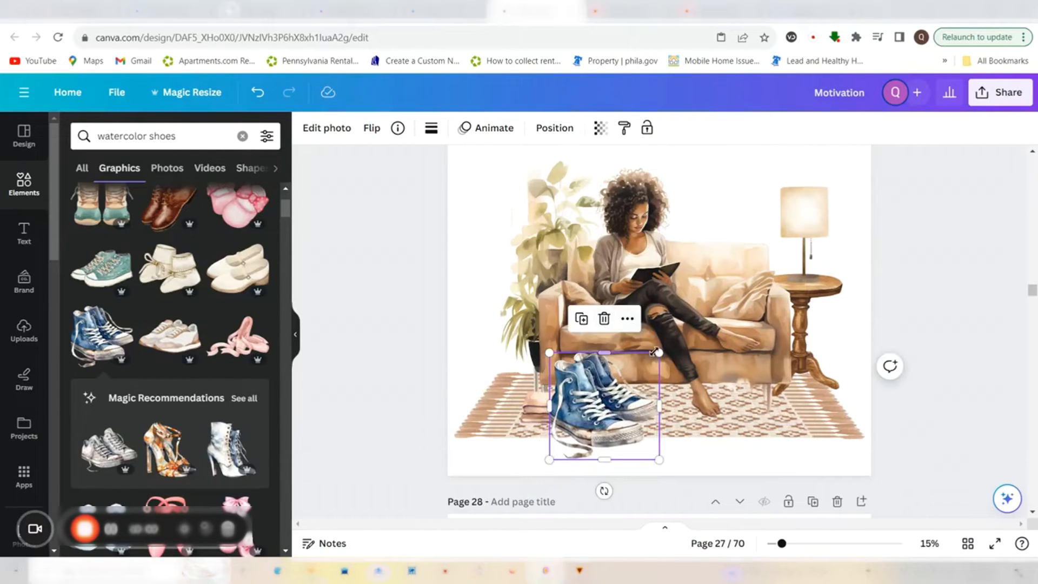
left_click_drag(619, 373, 606, 380)
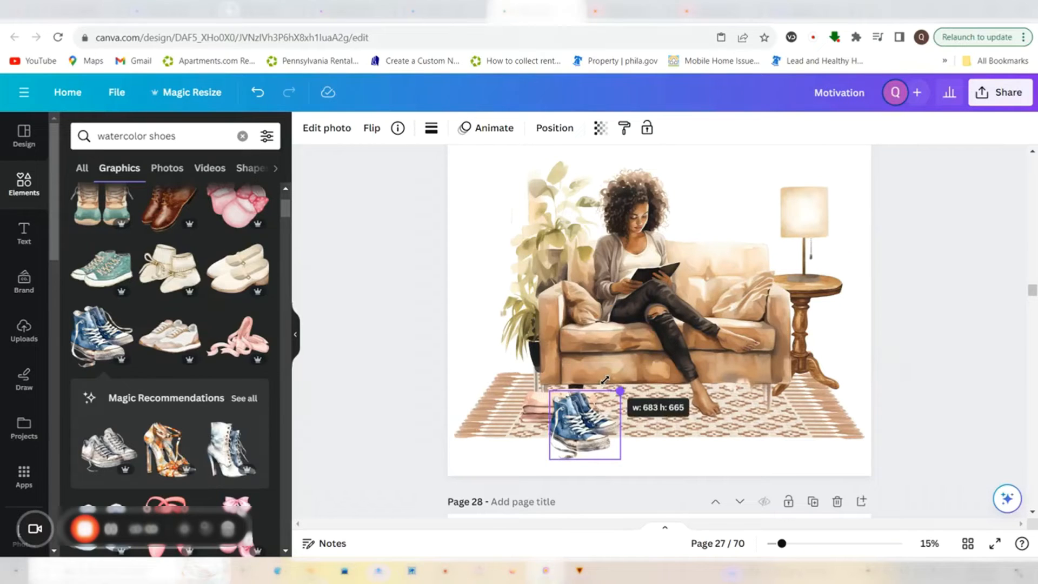
left_click_drag(584, 424, 641, 406)
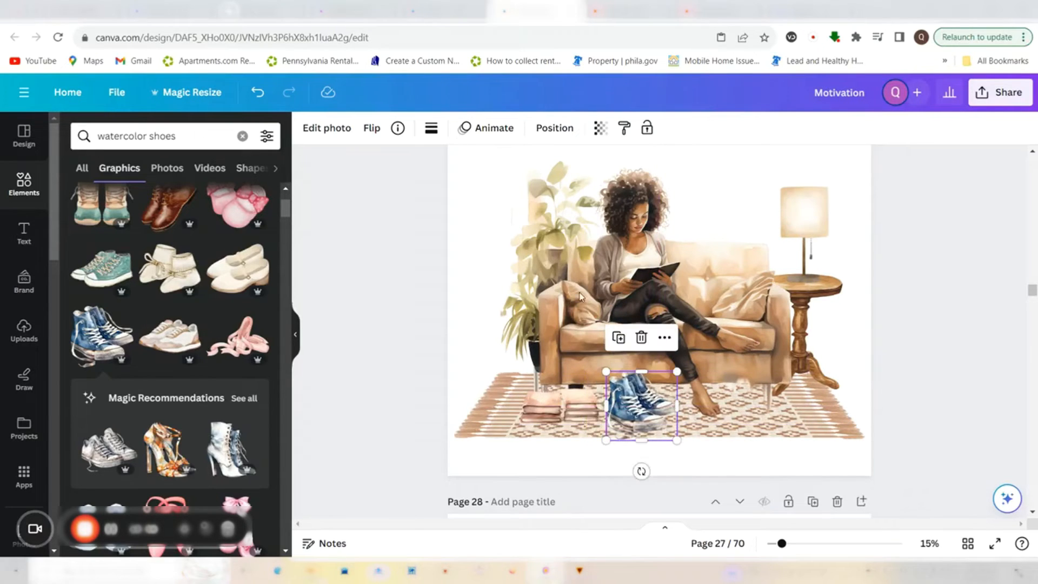
Flip the blue sneakers horizontally and fine-tune their size and placement on the rug.
left_click(381, 133)
left_click(403, 177)
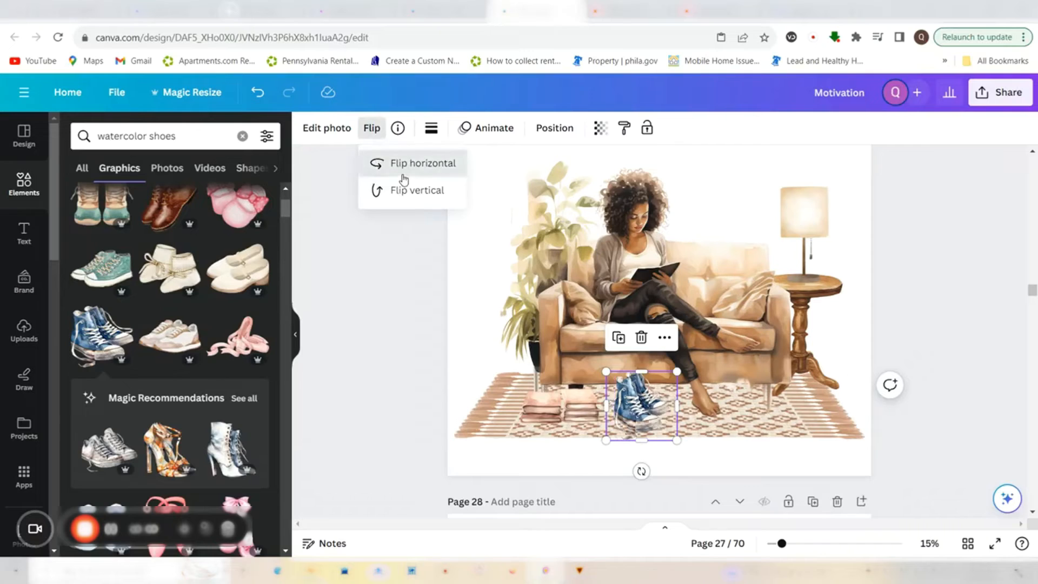
left_click(403, 177)
mouse_move(676, 373)
left_mouse_down()
mouse_move(637, 382)
mouse_move(641, 408)
mouse_move(665, 364)
left_mouse_up()
left_click(741, 471)
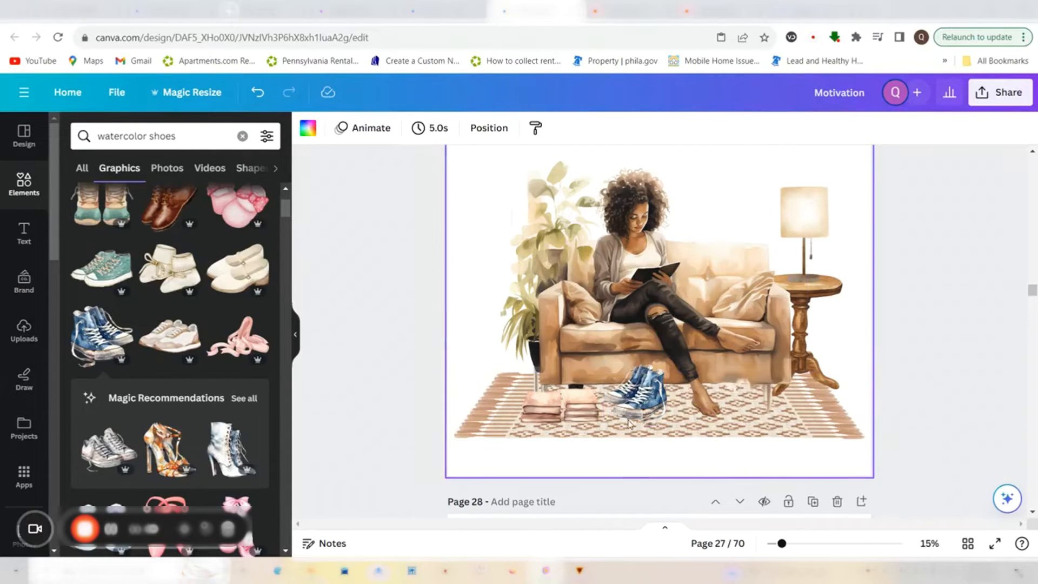
Enlarge both pink book stacks slightly and align them side by side next to the sneakers.
left_click(584, 405)
left_click_drag(609, 383, 617, 376)
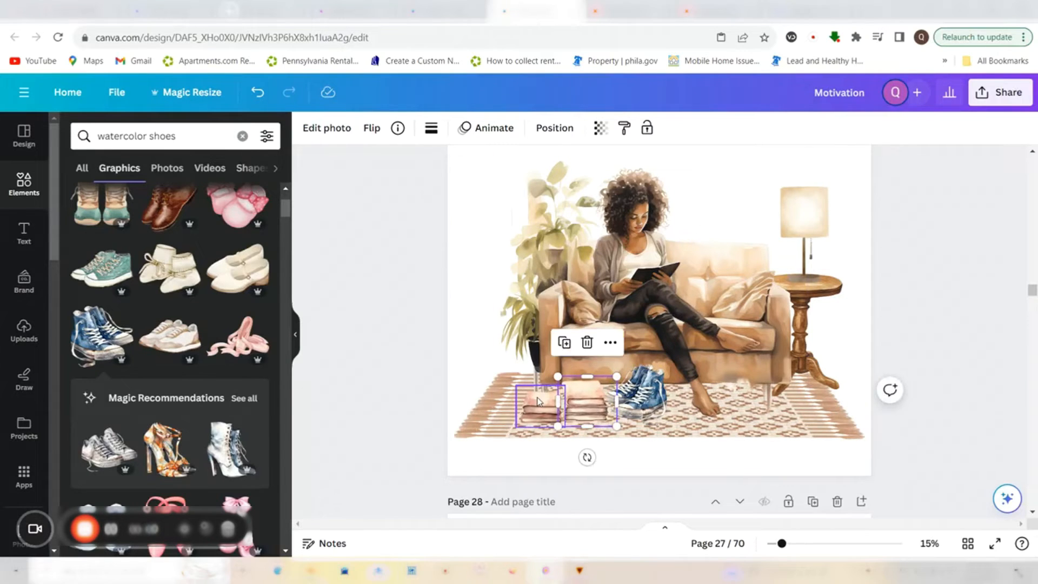
left_click(539, 400)
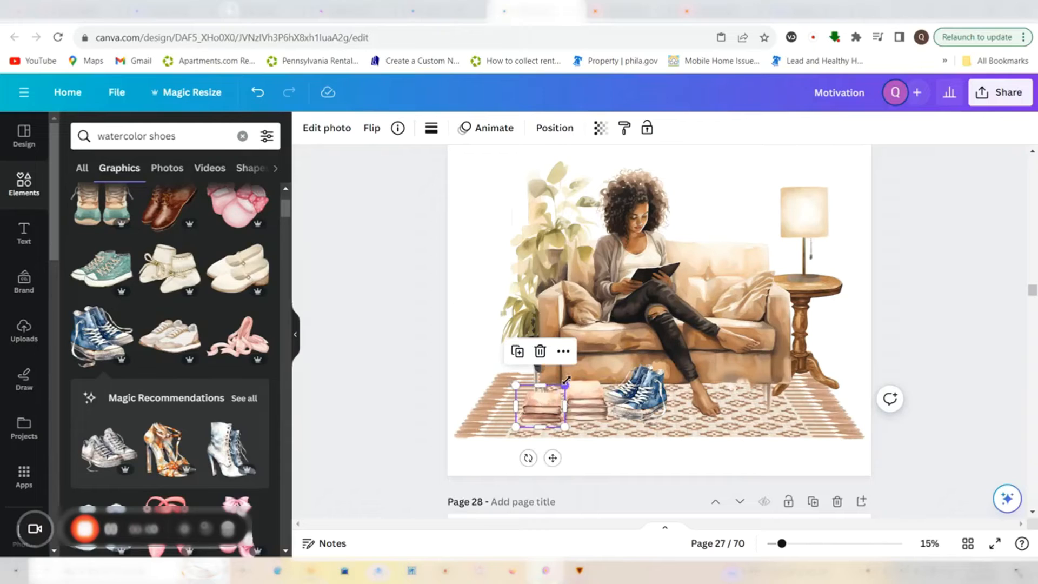
left_click_drag(571, 384, 567, 361)
left_click_drag(544, 397, 538, 400)
Shift the sofa image slightly away from the side table, and move the lamp and table together a little closer to the sofa.
left_click(697, 429)
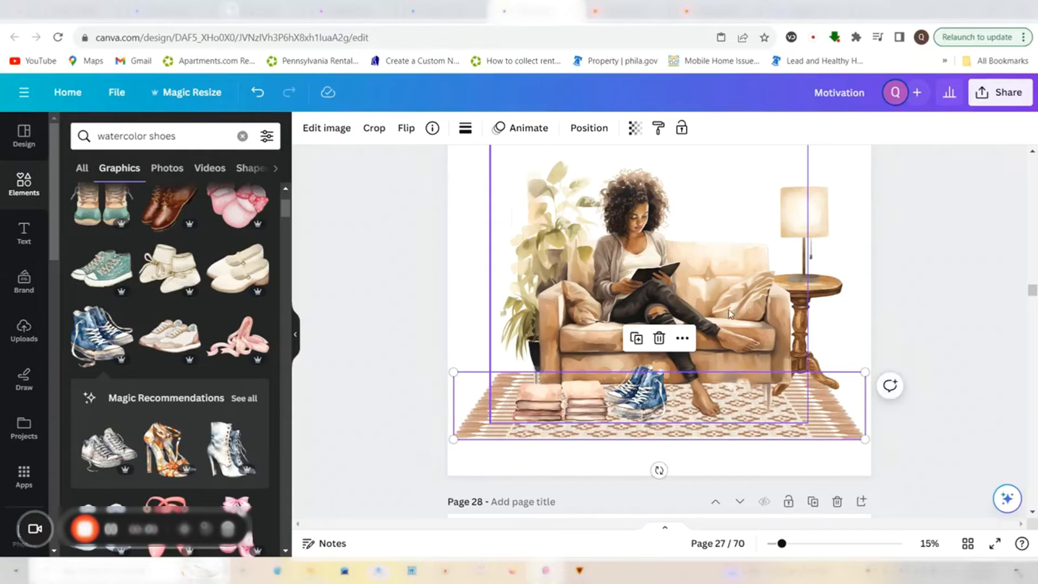
left_click_drag(732, 304, 718, 304)
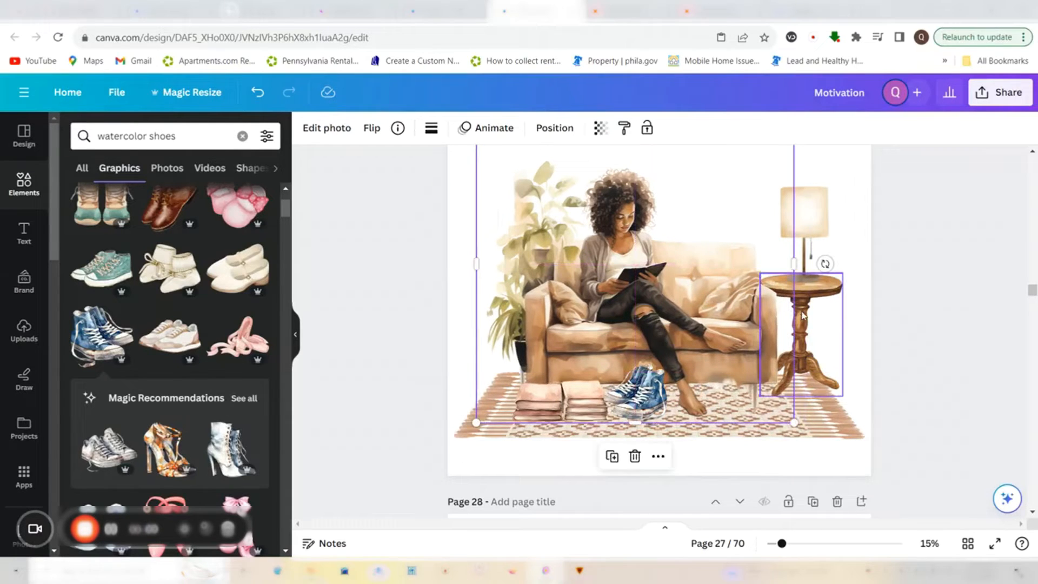
left_click(828, 218)
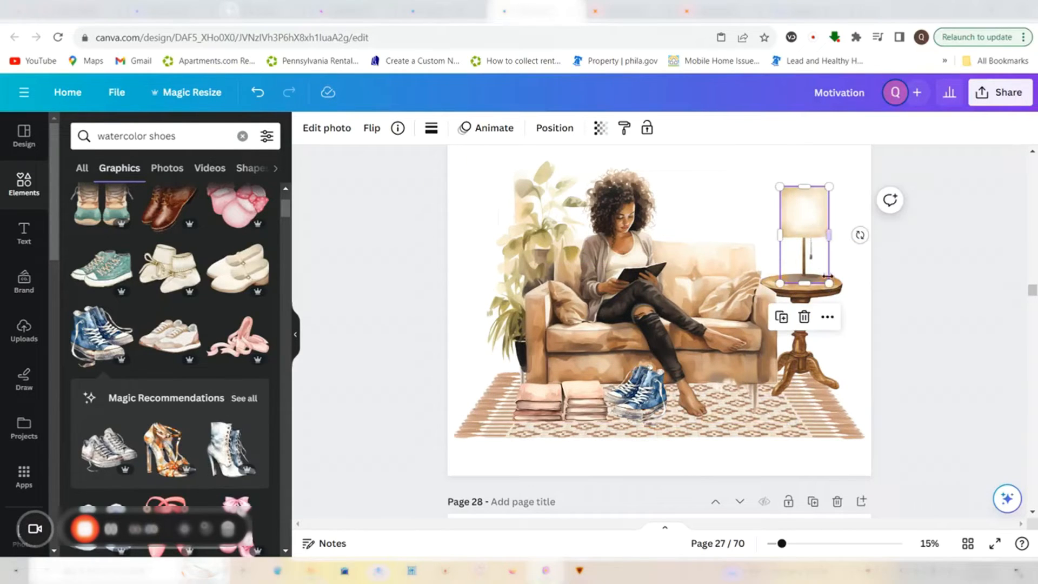
left_click(828, 318)
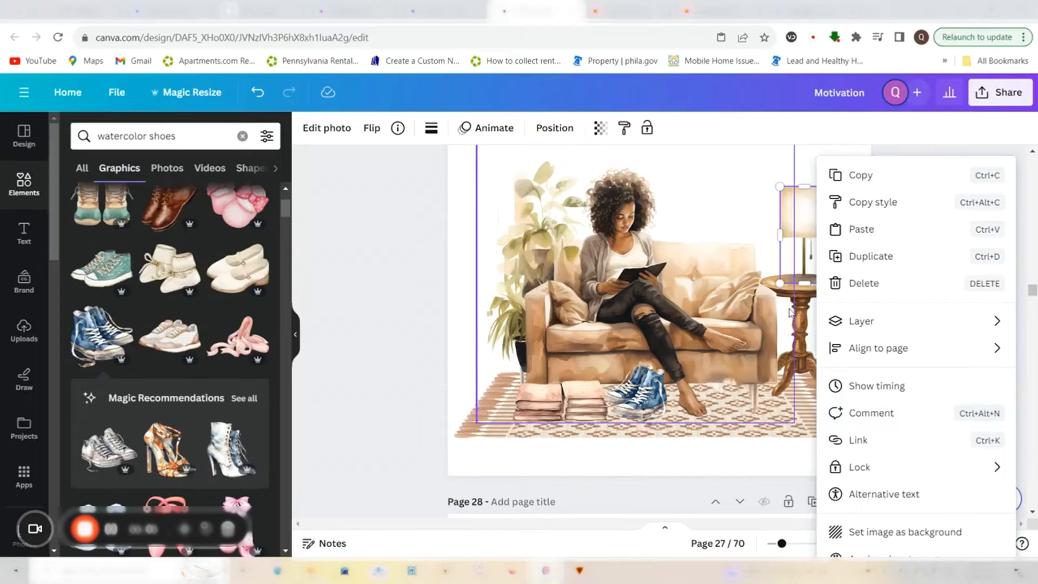
left_click(800, 309, "shift")
right_click(796, 237)
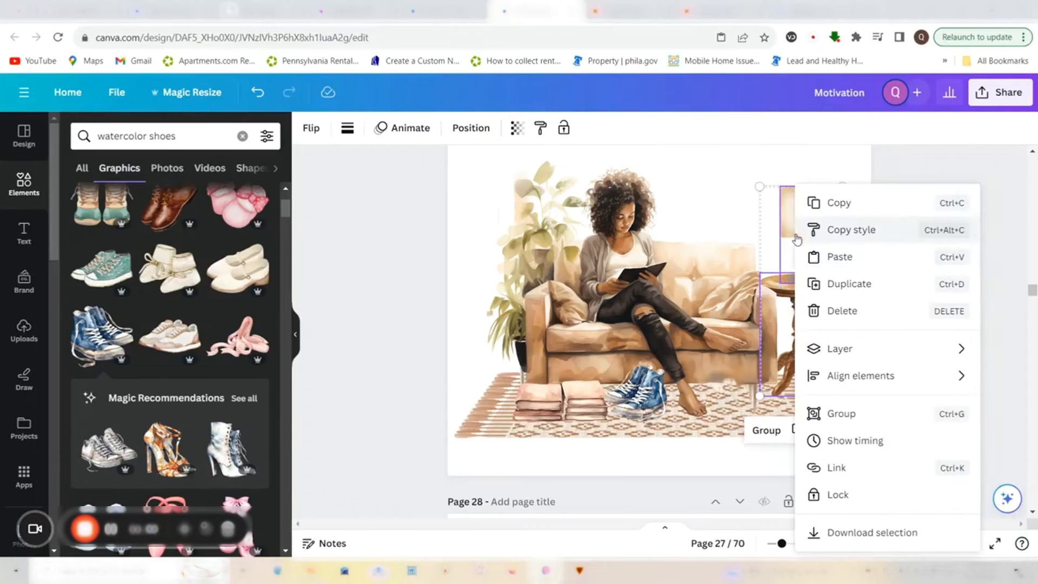
left_click(764, 432)
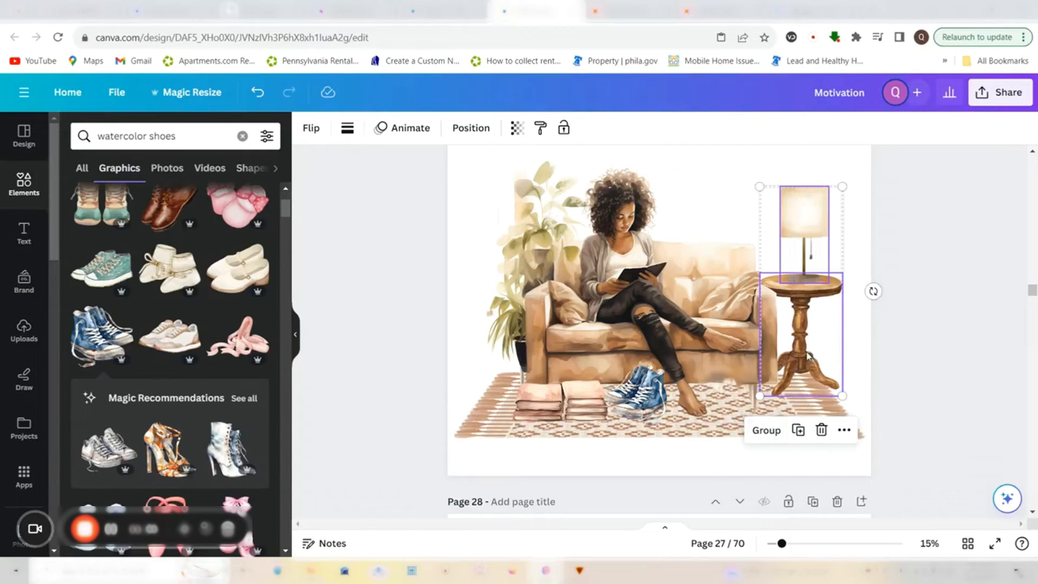
left_click_drag(808, 353, 806, 347)
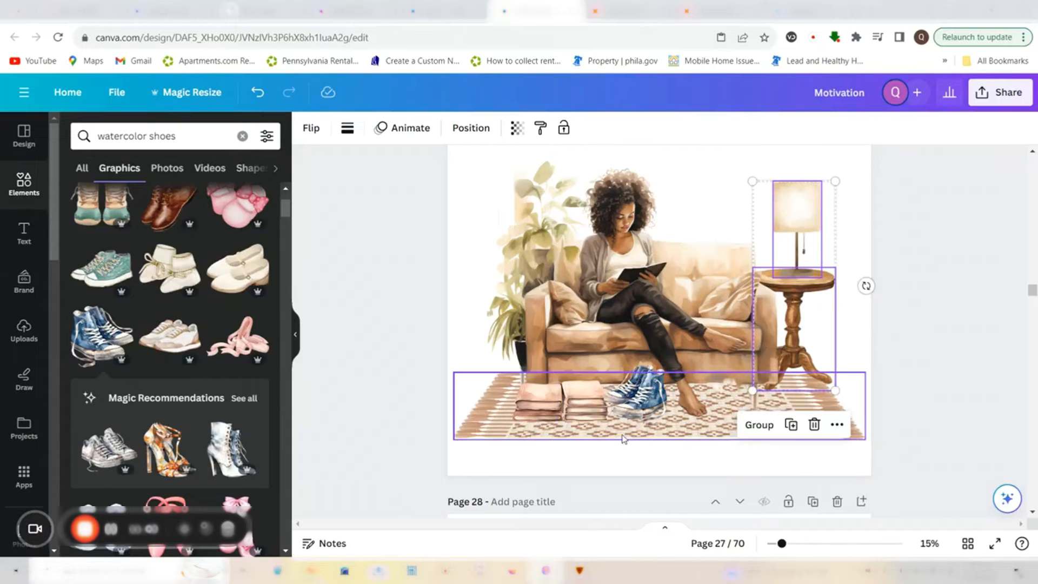
Enlarge the rug slightly so that its fringe reaches the left edge of the page.
left_click(640, 437)
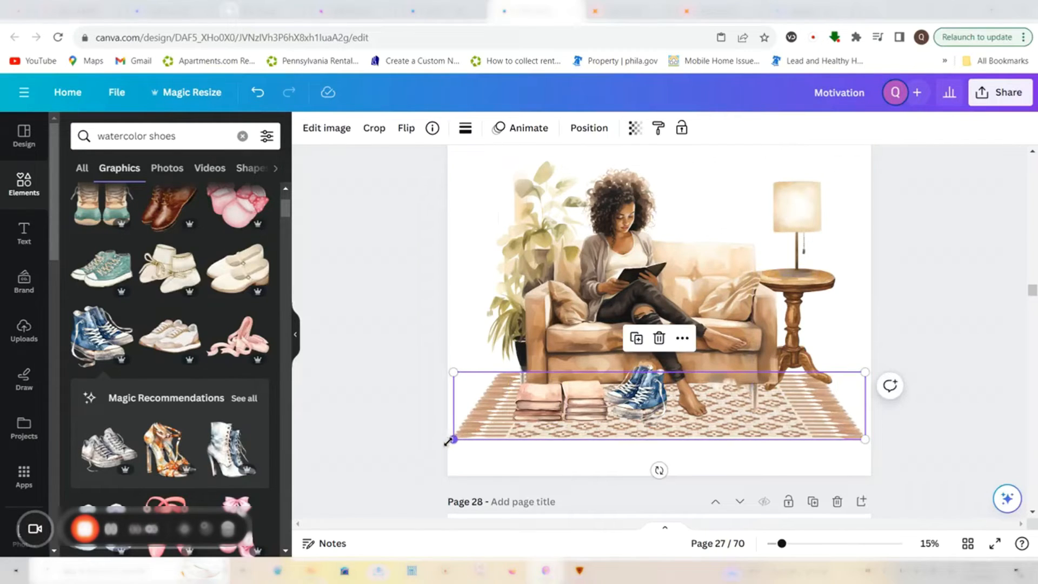
left_click_drag(452, 439, 447, 443)
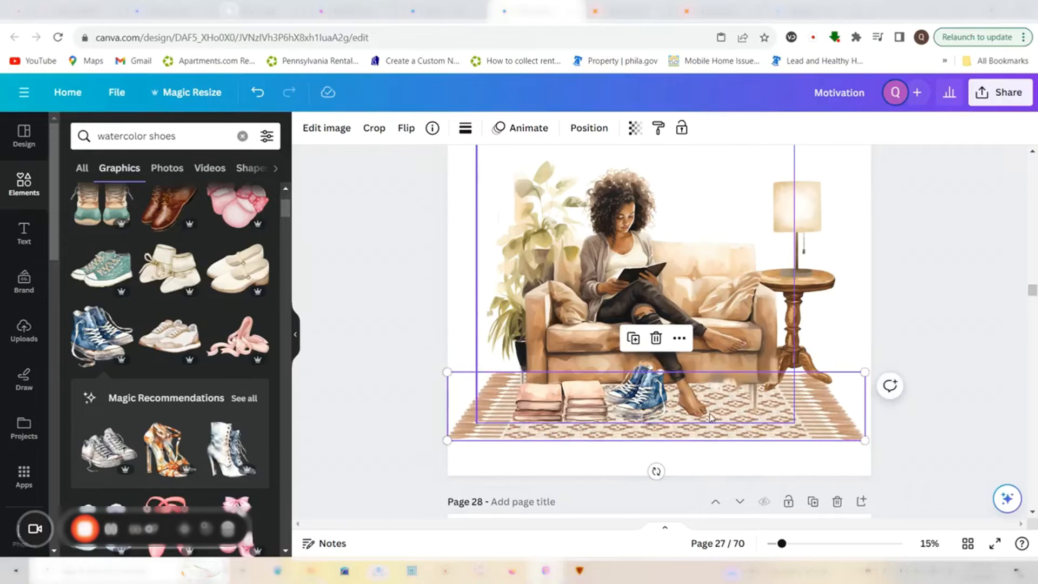
left_click(984, 385)
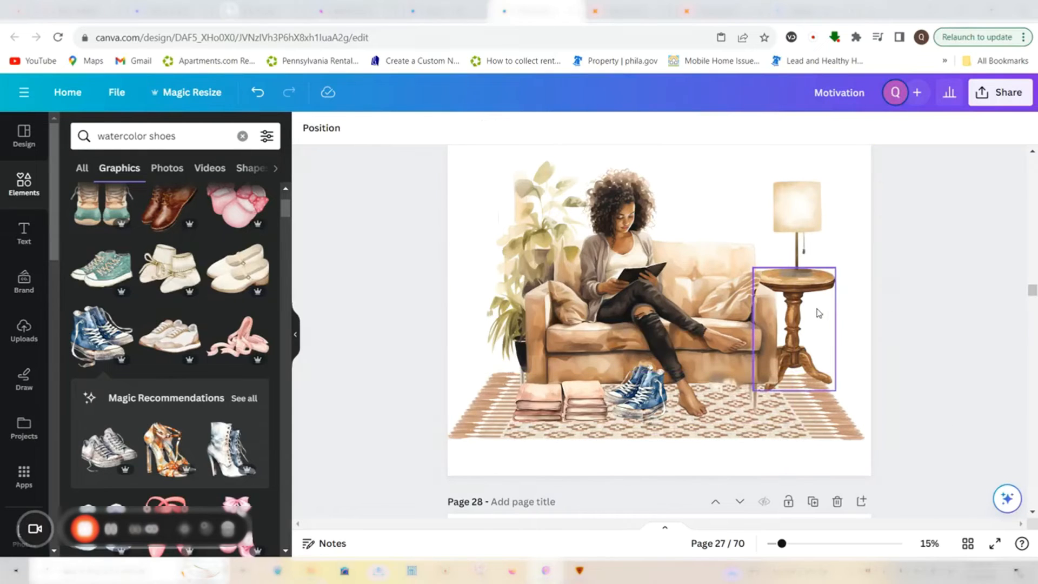
Nudge the side table slightly outward from the sofa and lower the lamp so it stands on the tabletop.
left_click_drag(816, 309, 821, 310)
left_click(952, 365)
left_click(806, 233)
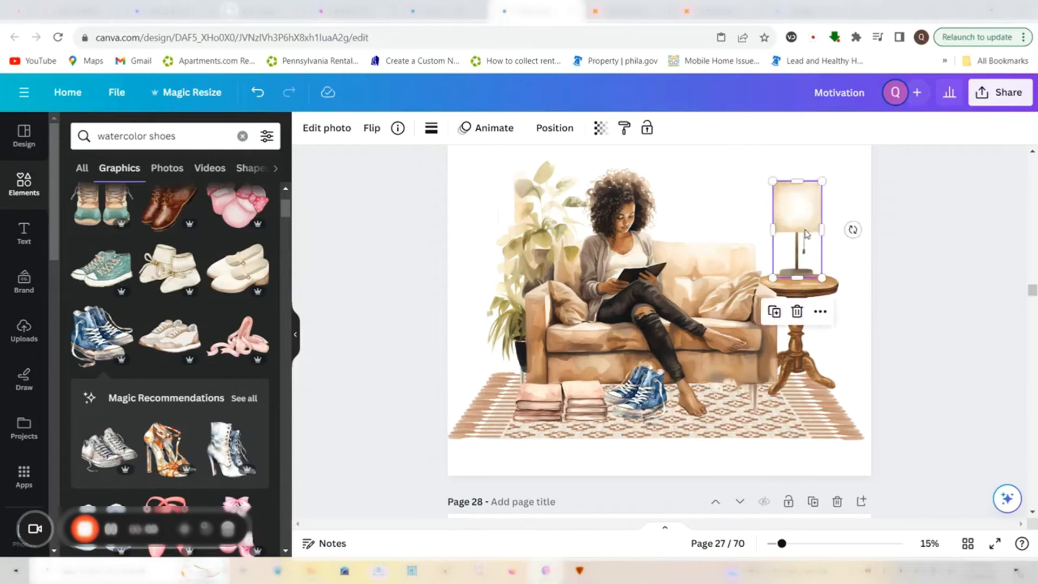
left_click_drag(806, 234, 806, 227)
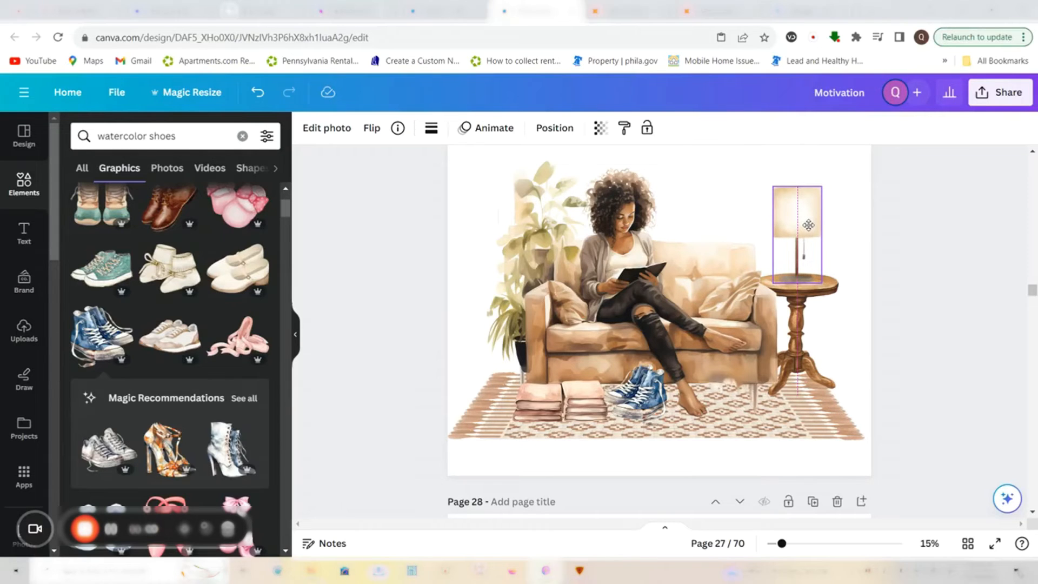
left_click_drag(809, 225, 809, 225)
left_click(930, 343)
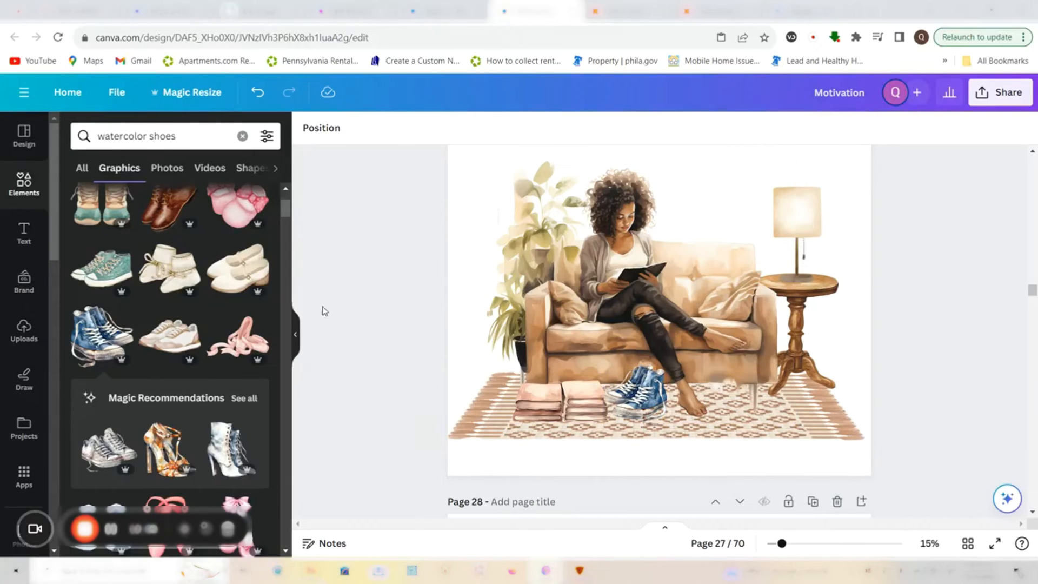
Search the elements library for "Watercolor blanket" and list all matching graphics.
left_click(243, 137)
type("w")
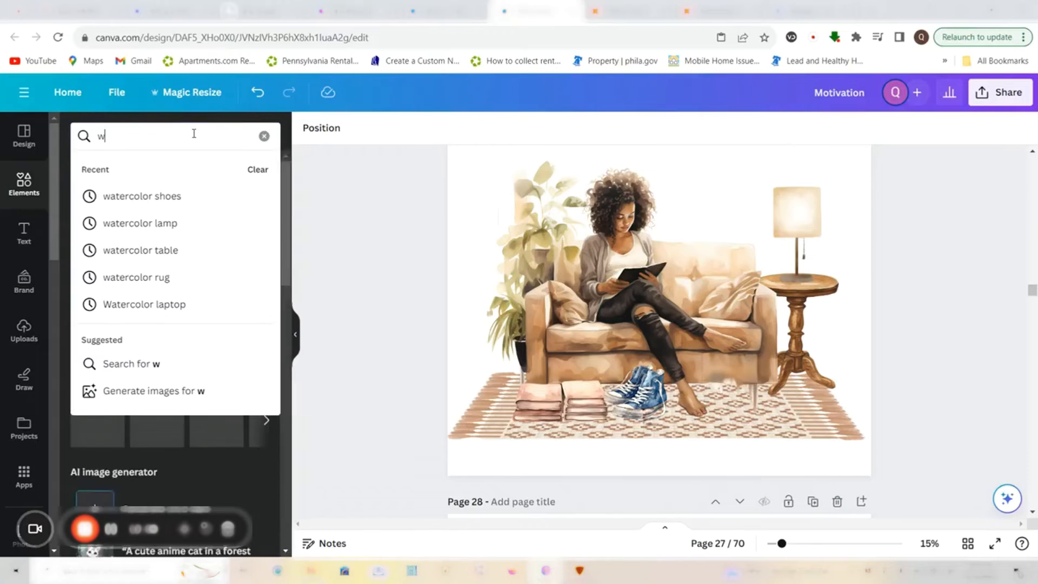
type("aterco")
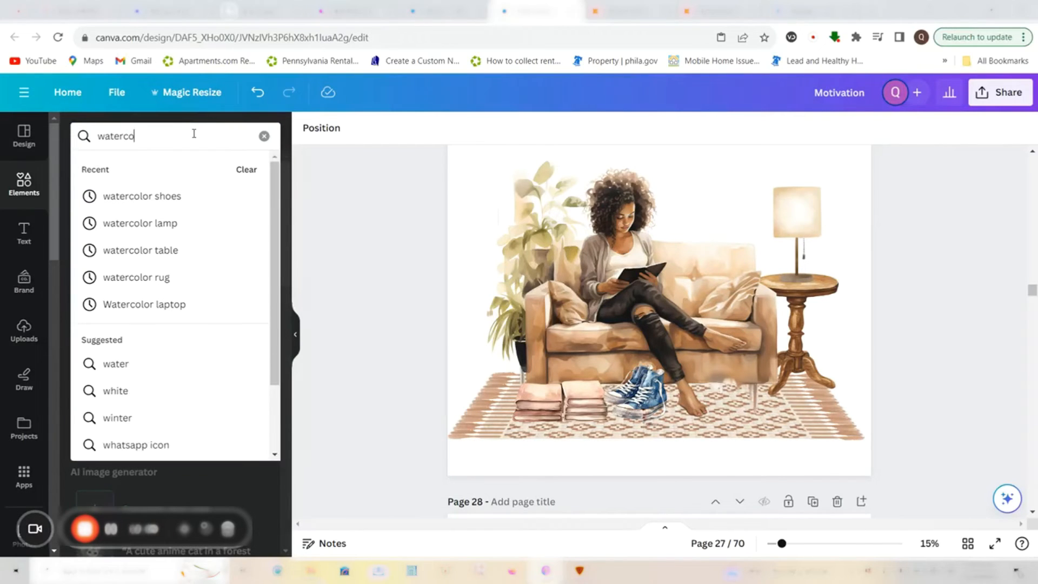
type("lor b")
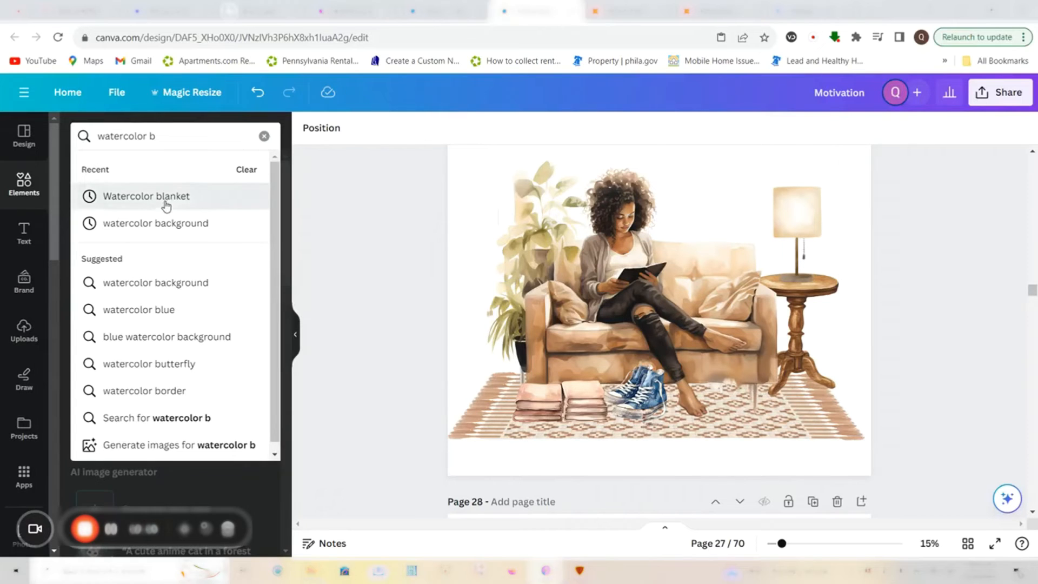
left_click(195, 201)
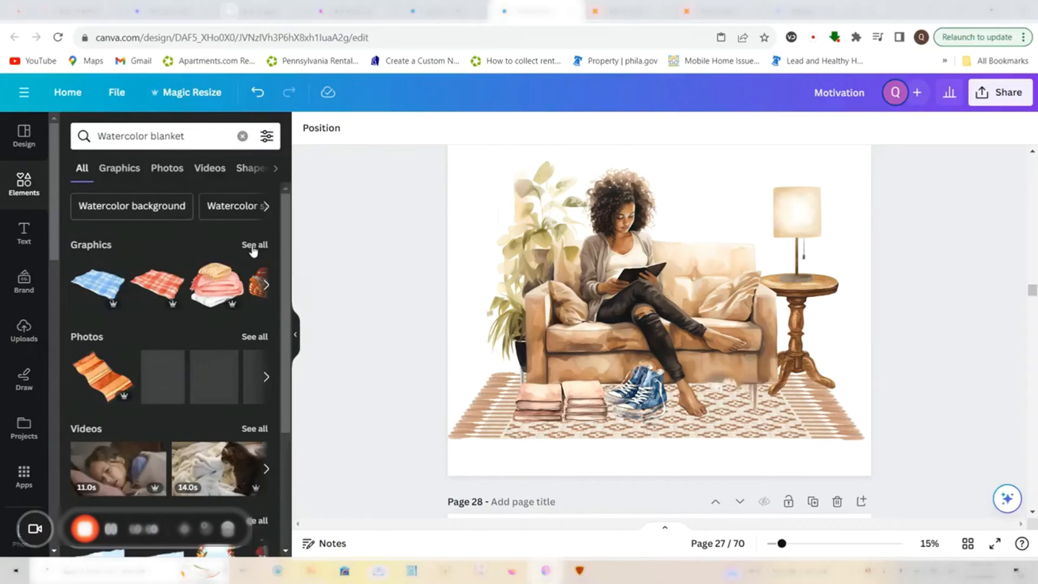
left_click(252, 242)
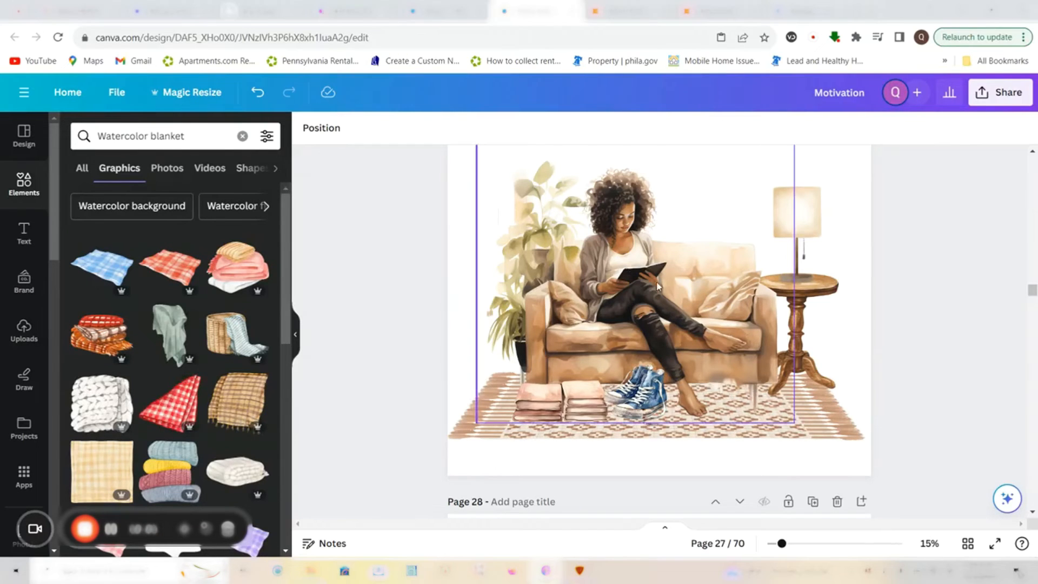
Try the brown plaid blanket in the sofa scene, and delete it.
left_click(239, 396)
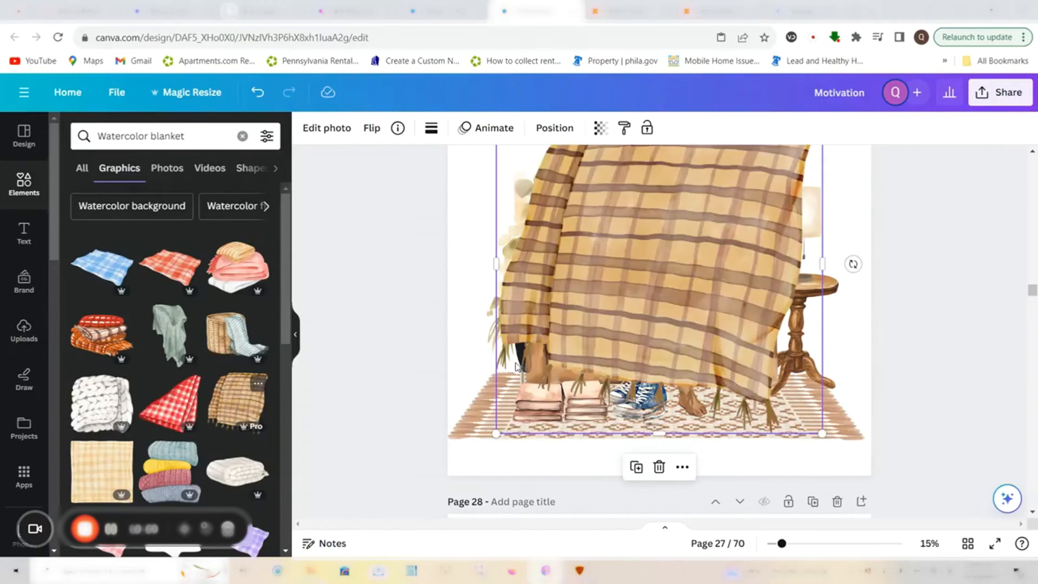
left_click_drag(579, 363, 595, 493)
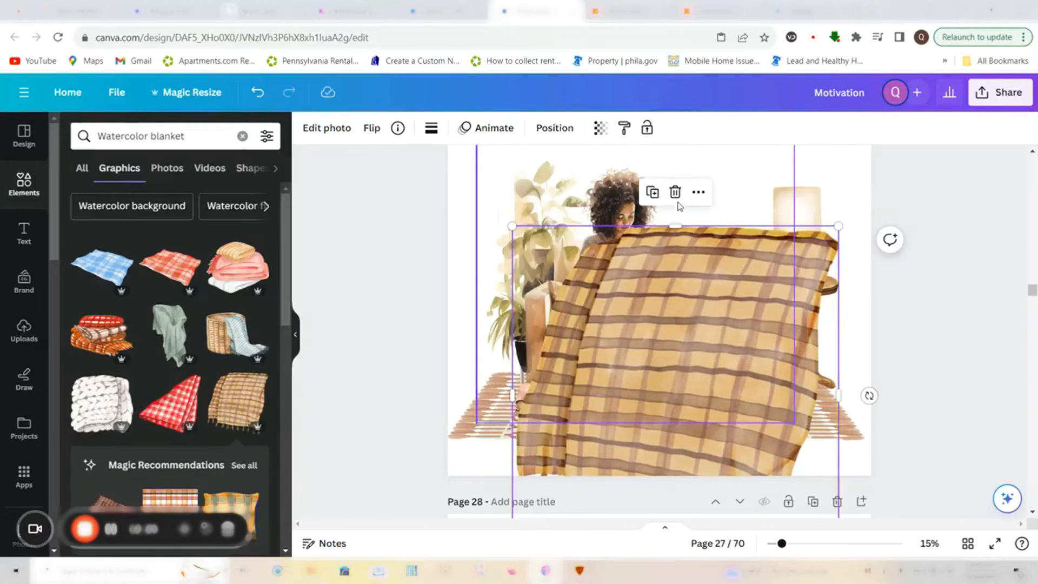
key("Delete")
Add the white blanket graphic to the sofa scene, rotate it to about -32.2°, and lay it over the woman's legs.
scroll(181, 343, "down", 8)
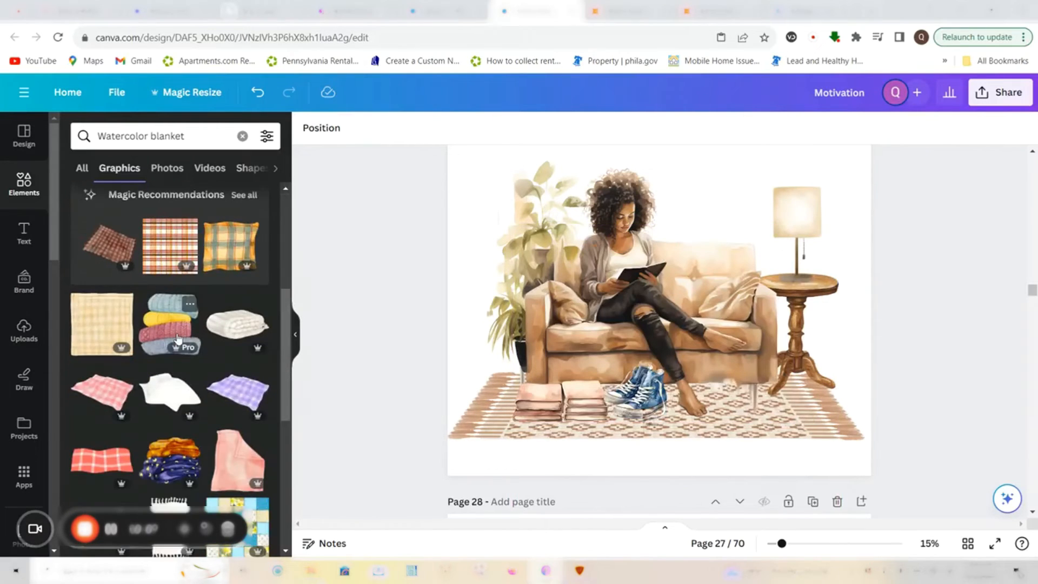
scroll(180, 344, "down", 4)
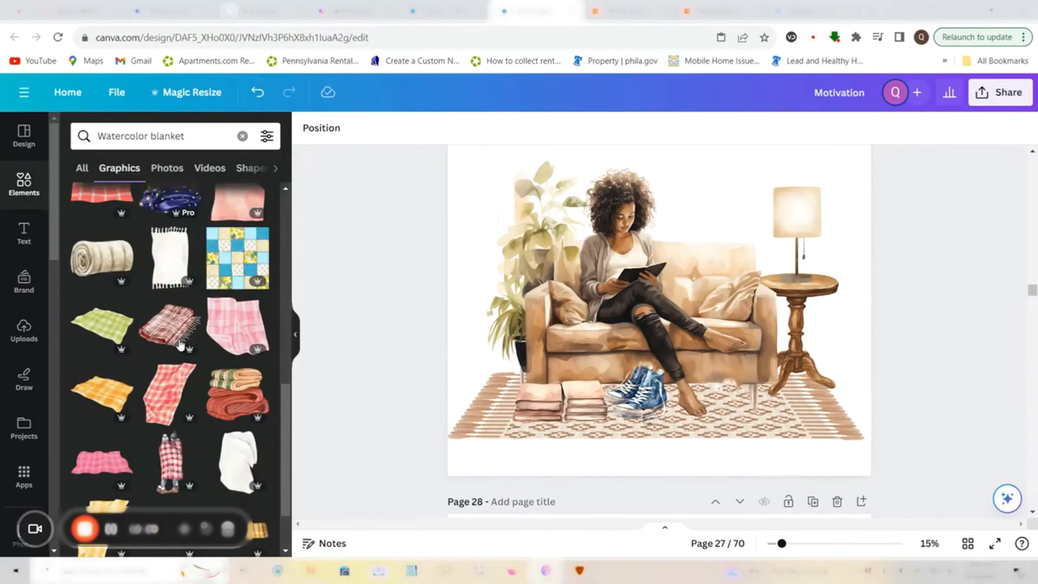
left_click(238, 378)
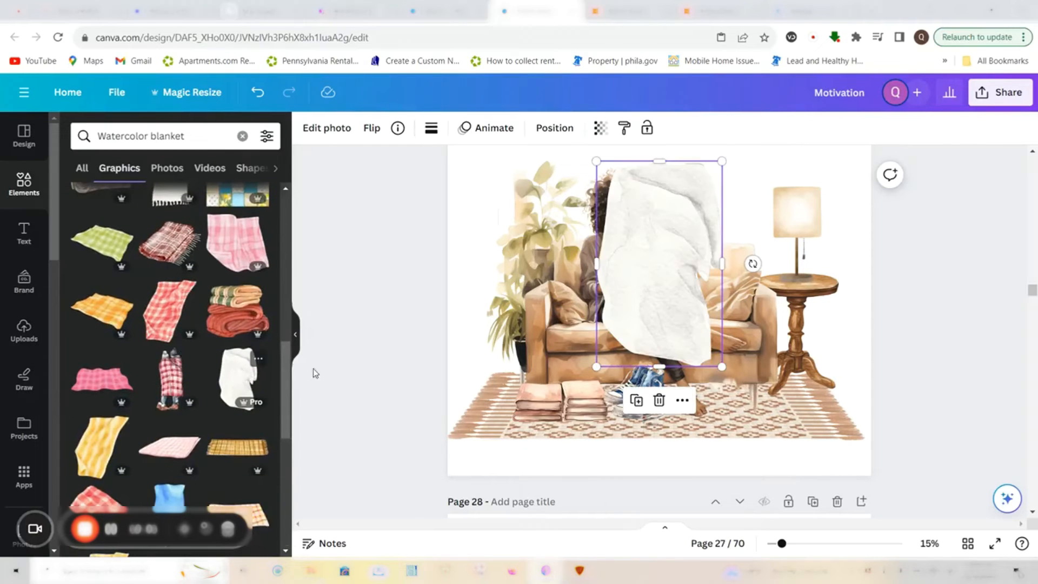
left_click_drag(630, 304, 631, 392)
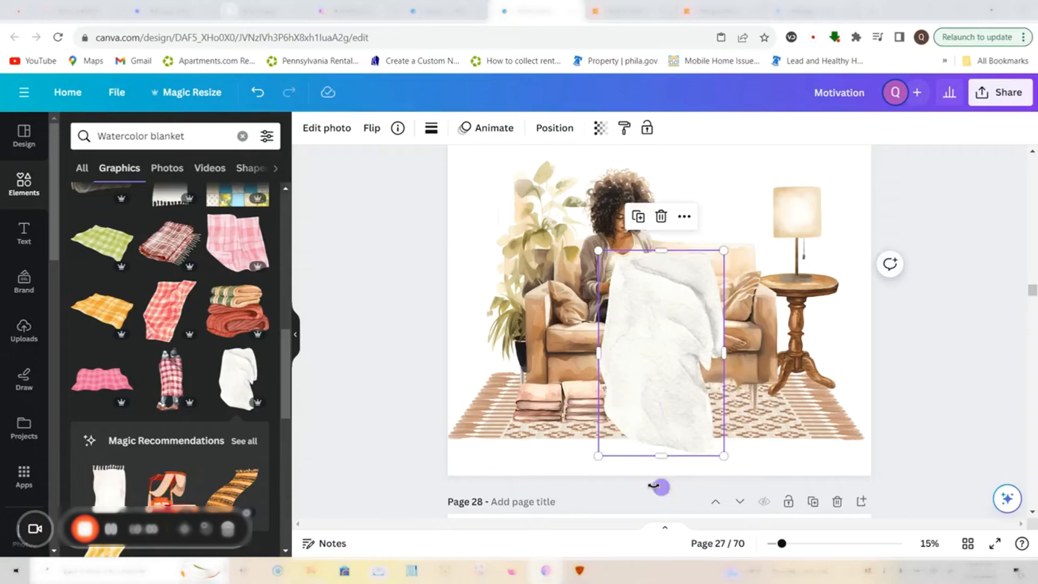
left_click_drag(661, 487, 716, 442)
left_click_drag(708, 398, 756, 391)
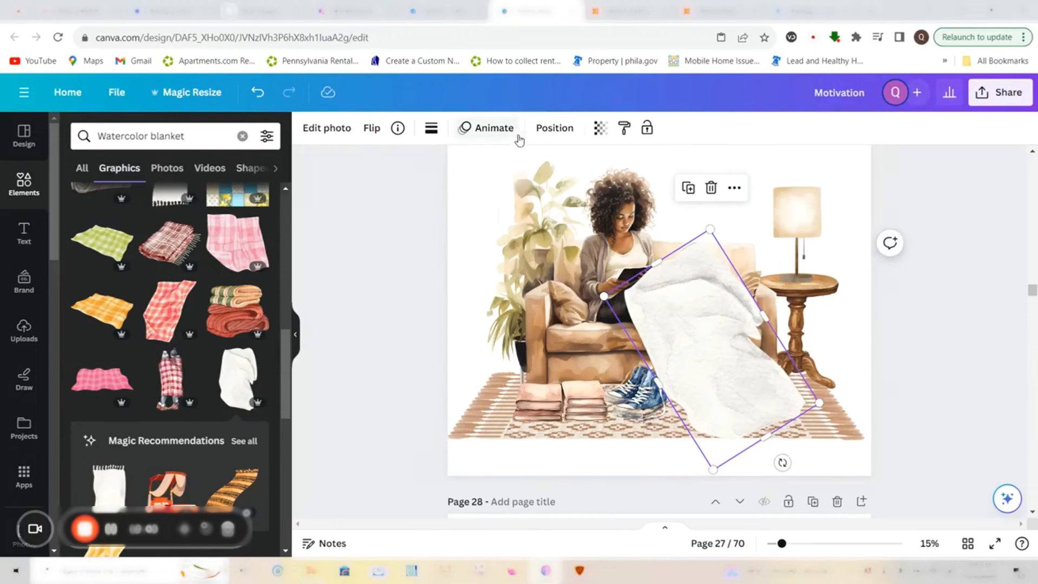
Send the white blanket two layers backward, and undo the second layer move.
left_click(555, 128)
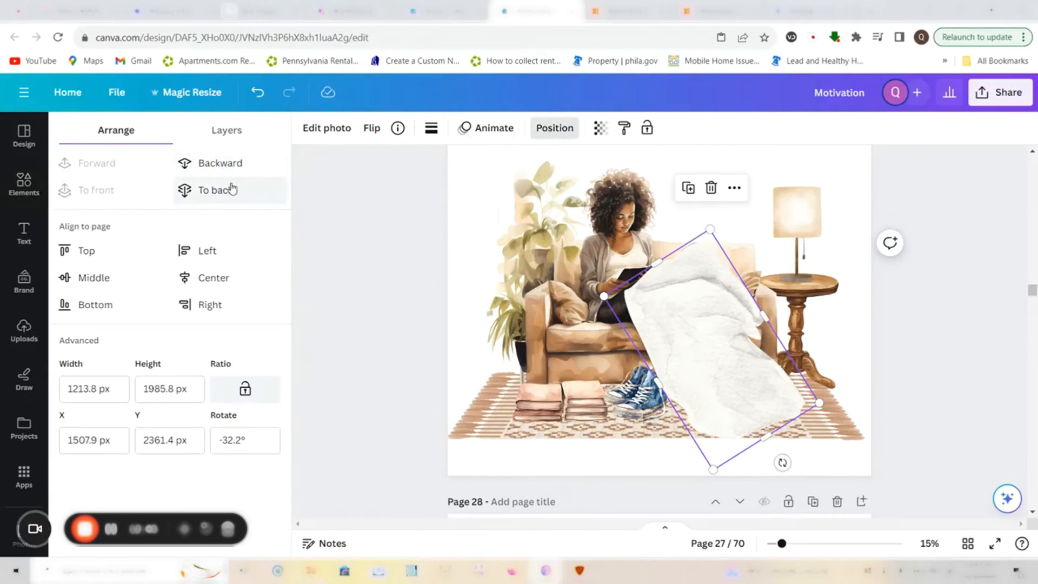
left_click(229, 163)
left_click(229, 164)
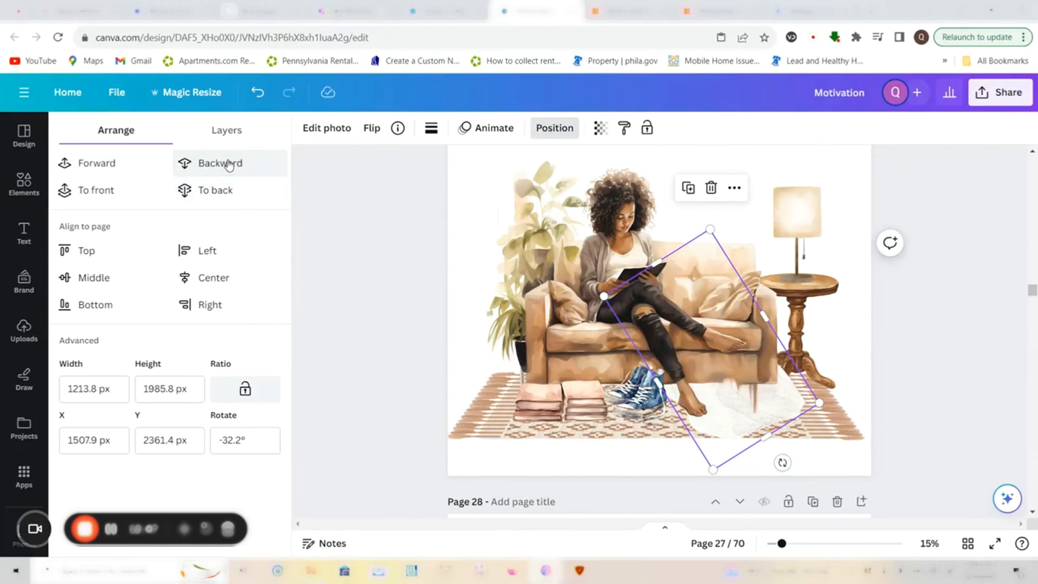
left_click(257, 92)
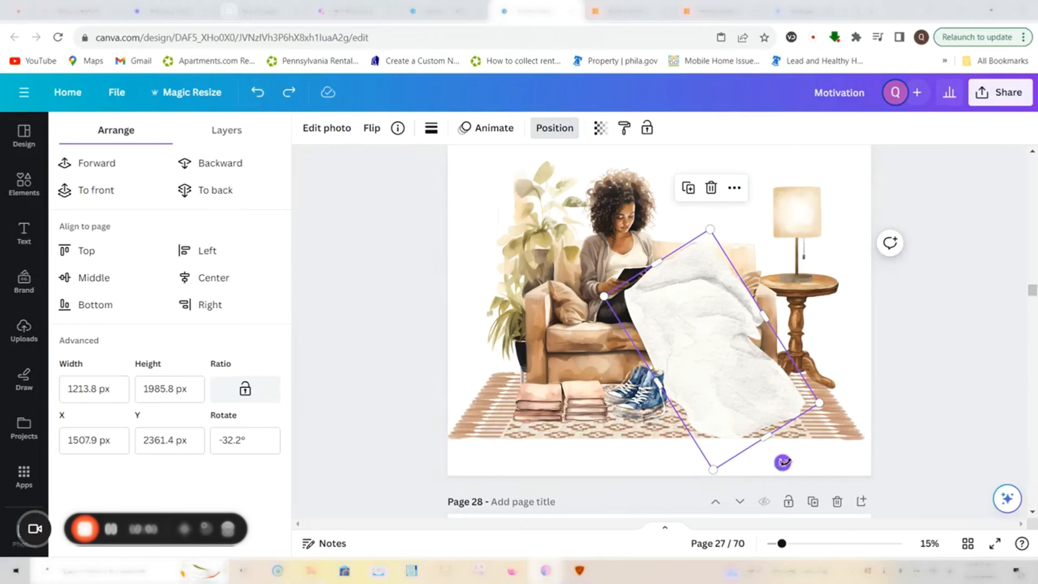
Rotate the white blanket to about -40.9° and shift it over the woman's lap, undoing a further move backward.
left_click_drag(782, 462, 790, 445)
left_click_drag(749, 401, 741, 397)
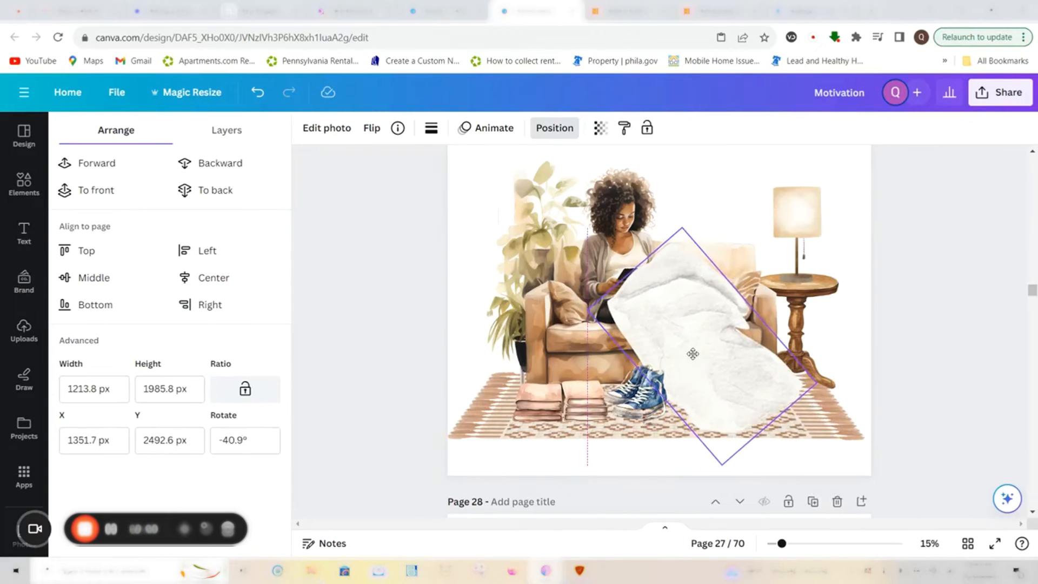
left_click(226, 165)
left_click(257, 92)
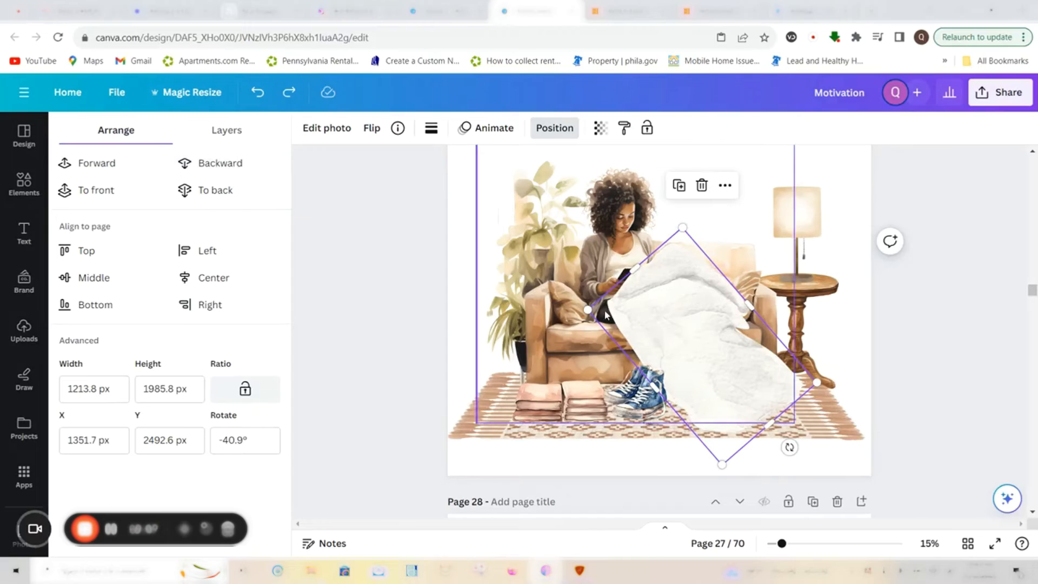
Make the white blanket slightly smaller, rotate it to about -47.4°, and fit it over the woman's lap and legs.
left_click_drag(818, 383, 760, 369)
left_click_drag(754, 424, 768, 407)
left_click_drag(718, 366, 743, 362)
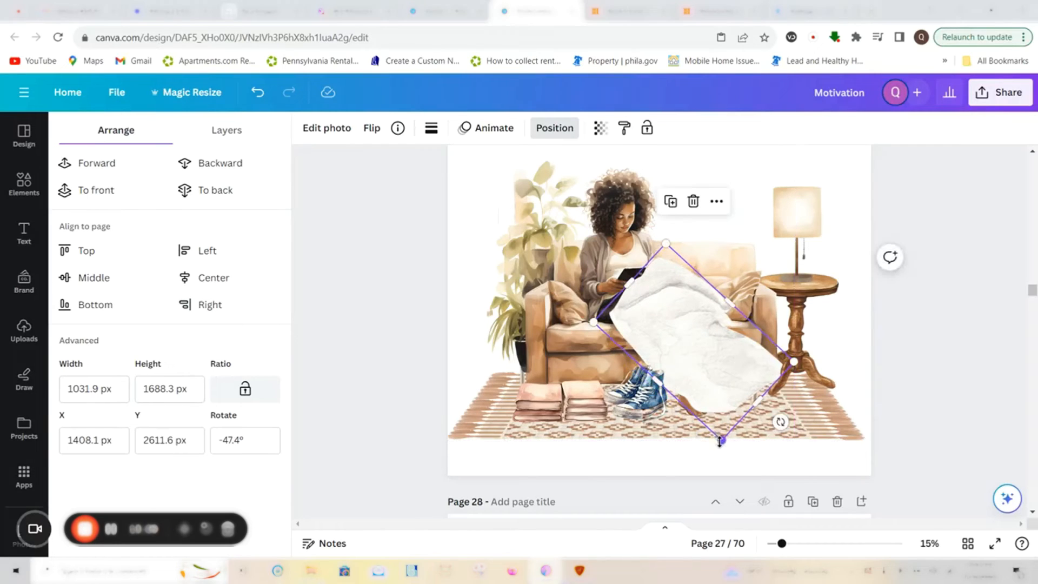
left_click_drag(719, 441, 718, 461)
left_click(929, 395)
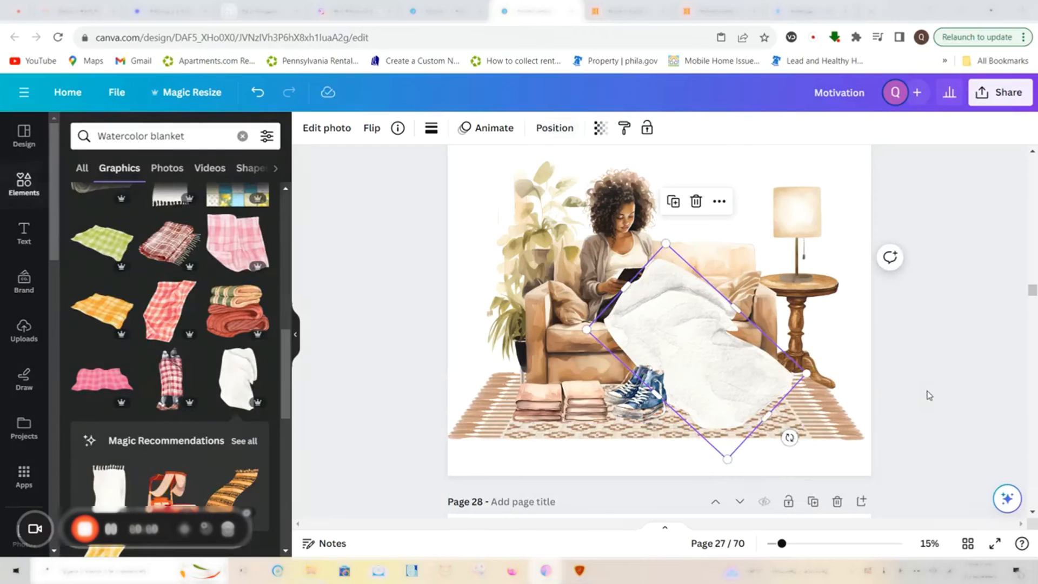
left_click(925, 381)
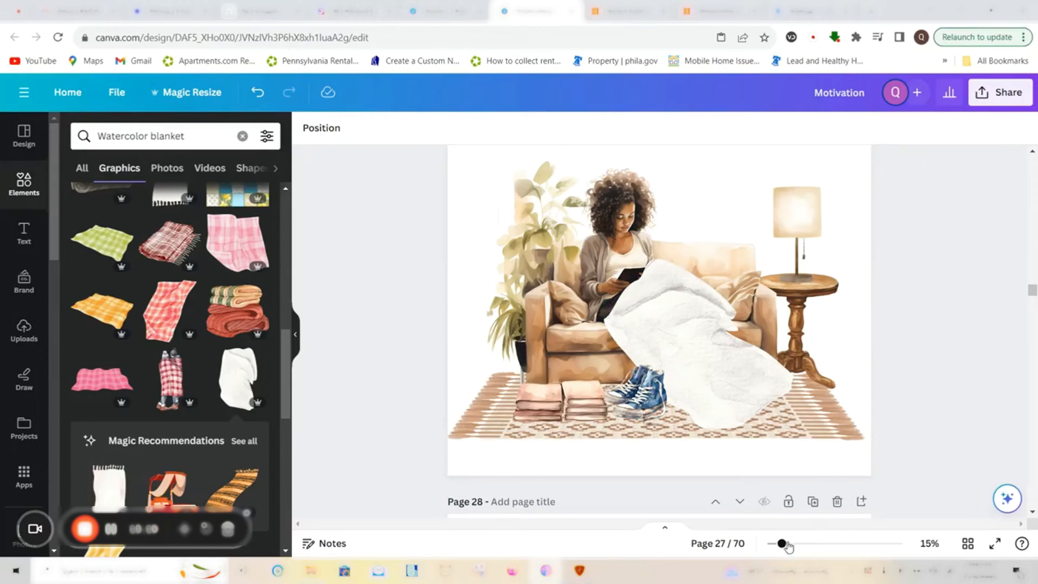
Search the elements library for "Watercolor laptop" graphics.
left_click_drag(790, 548, 811, 546)
left_click_drag(802, 545, 787, 544)
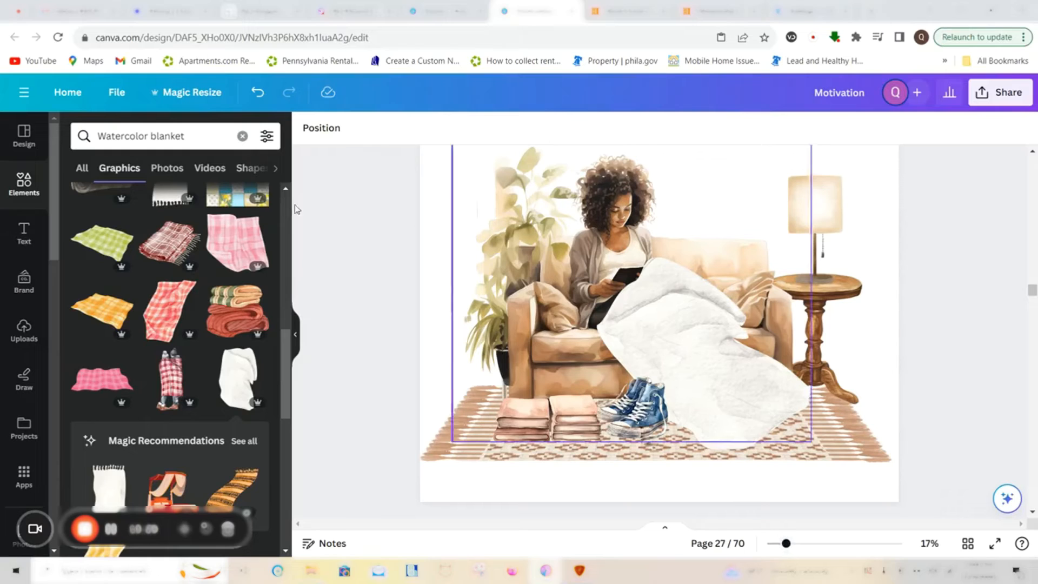
left_click(203, 137)
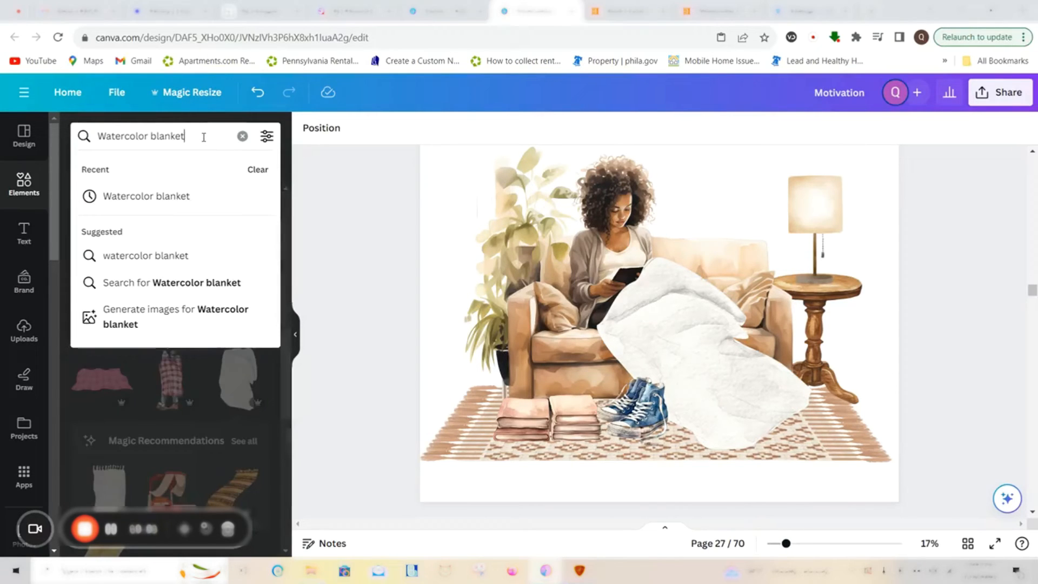
key("BackSpace")
key("BackSpace")
key("BackSpace")
key("BackSpace")
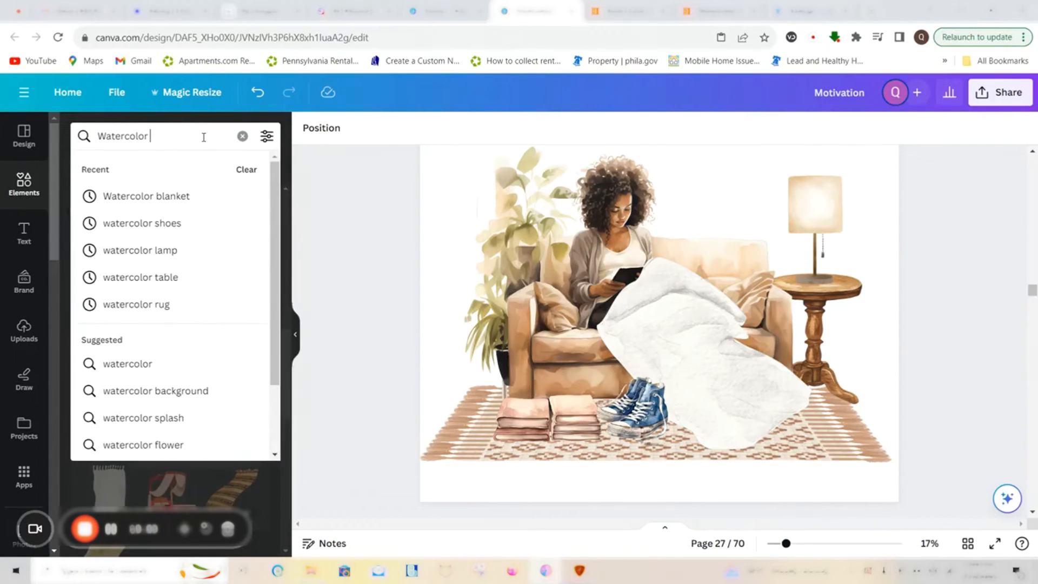
type("l")
type("apt")
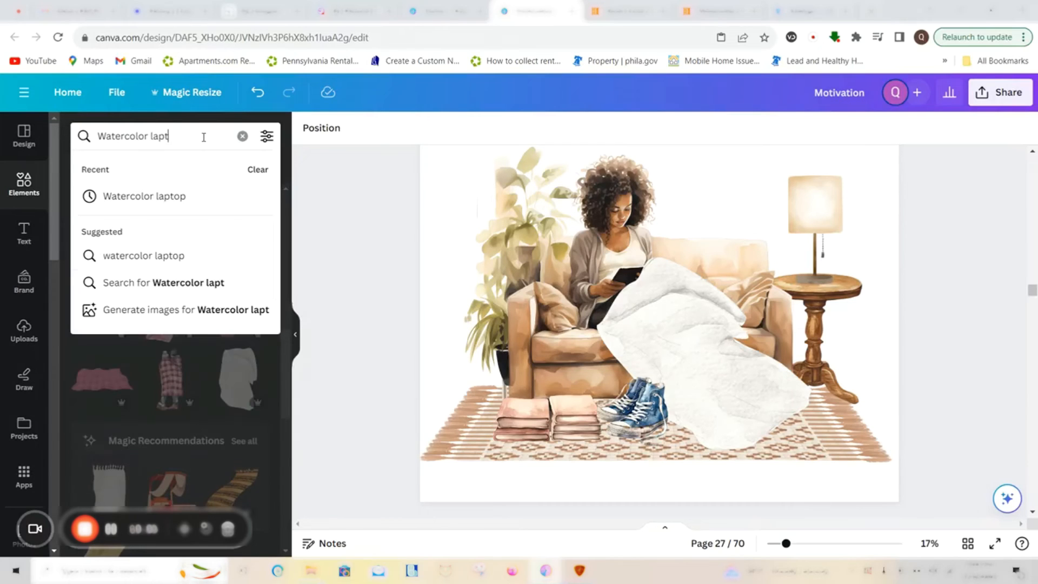
type("op4")
key("BackSpace")
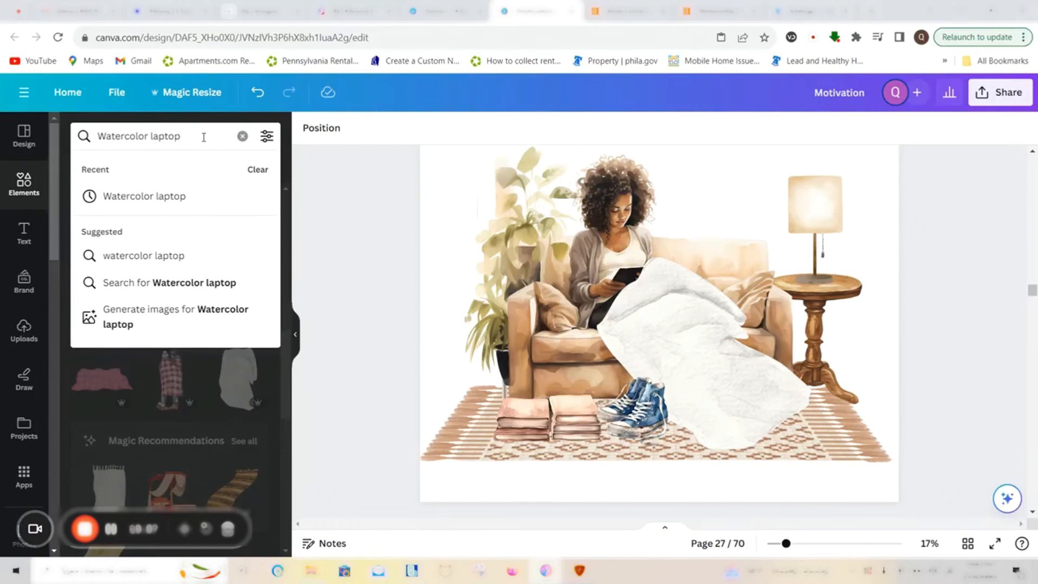
key("Return")
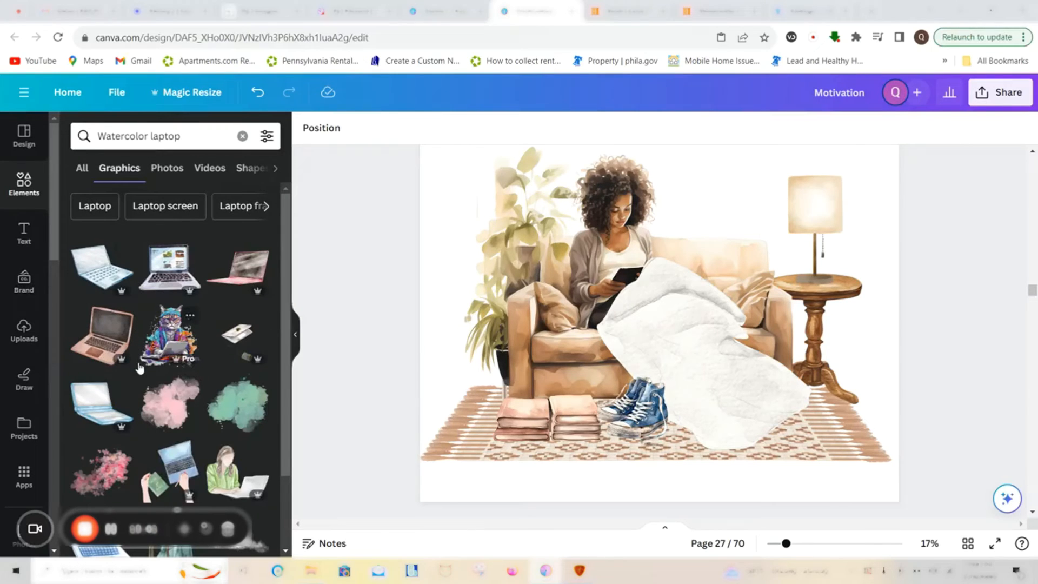
Add the brown open laptop graphic, shrink it, and stand it on the book stacks in front of the sofa.
scroll(140, 369, "down", 4)
scroll(113, 316, "up", 2)
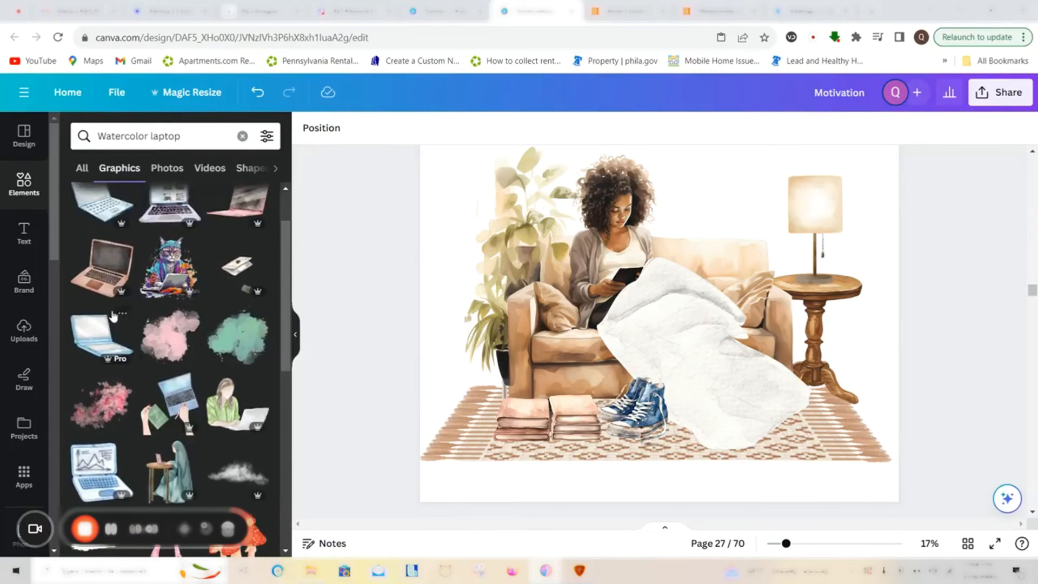
left_click(105, 278)
left_click_drag(673, 308, 575, 410)
mouse_move(596, 363)
left_mouse_down()
mouse_move(586, 366)
mouse_move(599, 366)
left_mouse_up()
left_click_drag(562, 397, 553, 386)
mouse_move(587, 356)
left_mouse_down()
mouse_move(604, 345)
mouse_move(588, 352)
left_mouse_up()
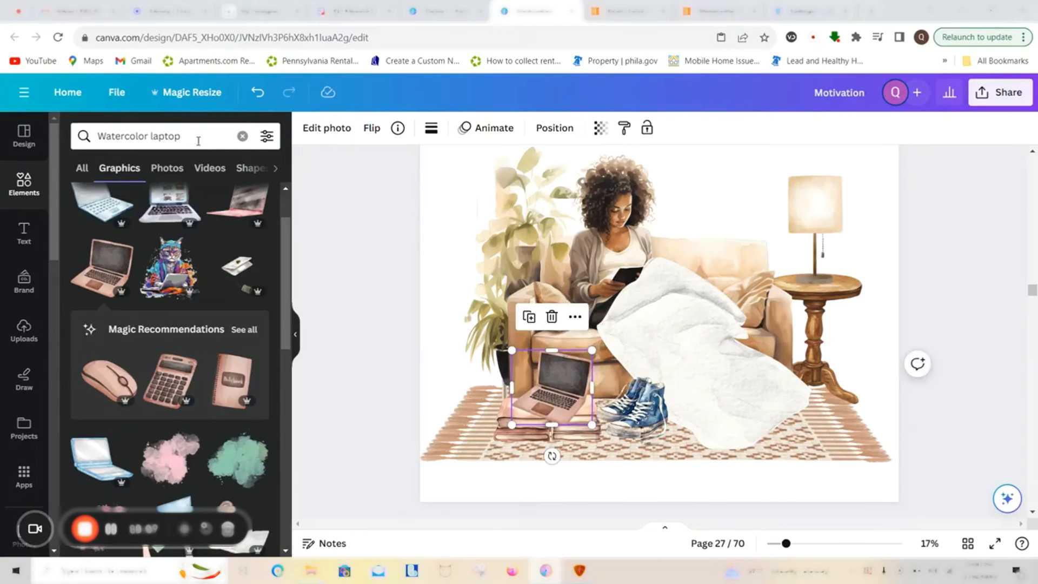
Search the elements library for "Watercolor mug" graphics.
left_click(189, 142)
key("BackSpace")
key("BackSpace")
key("BackSpace")
key("BackSpace")
key("BackSpace")
key("BackSpace")
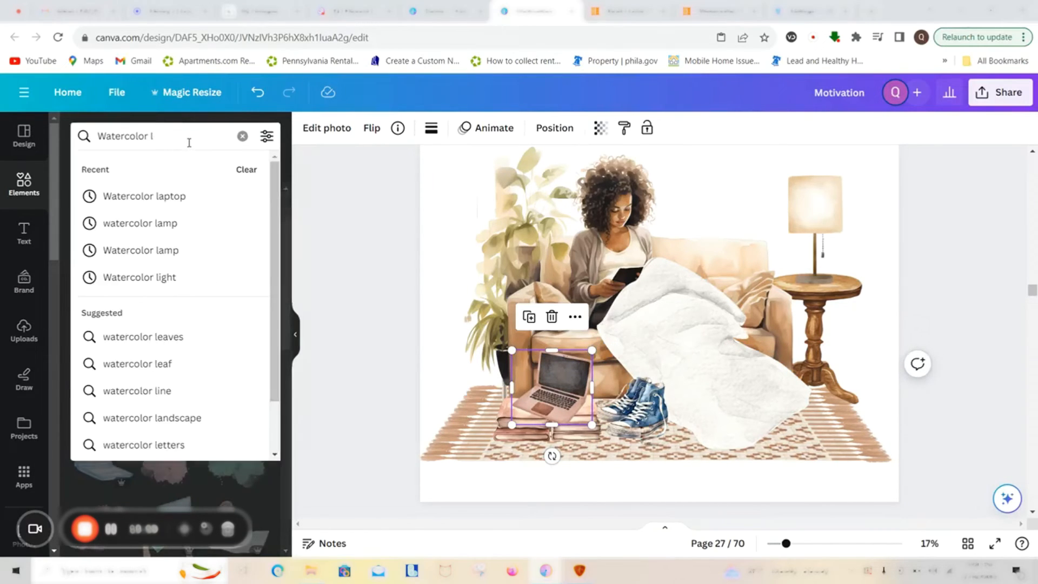
type("mug")
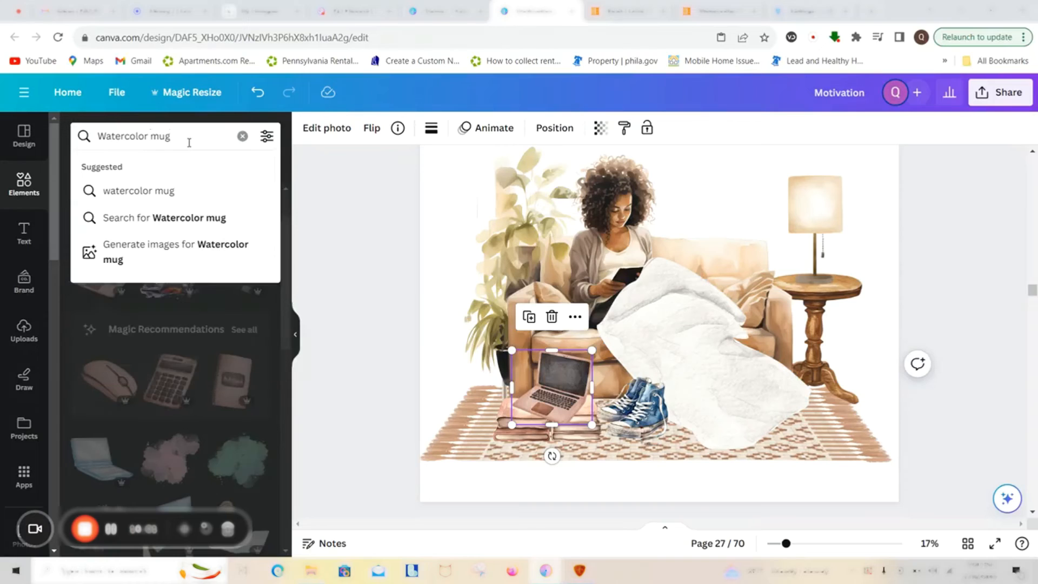
key("Return")
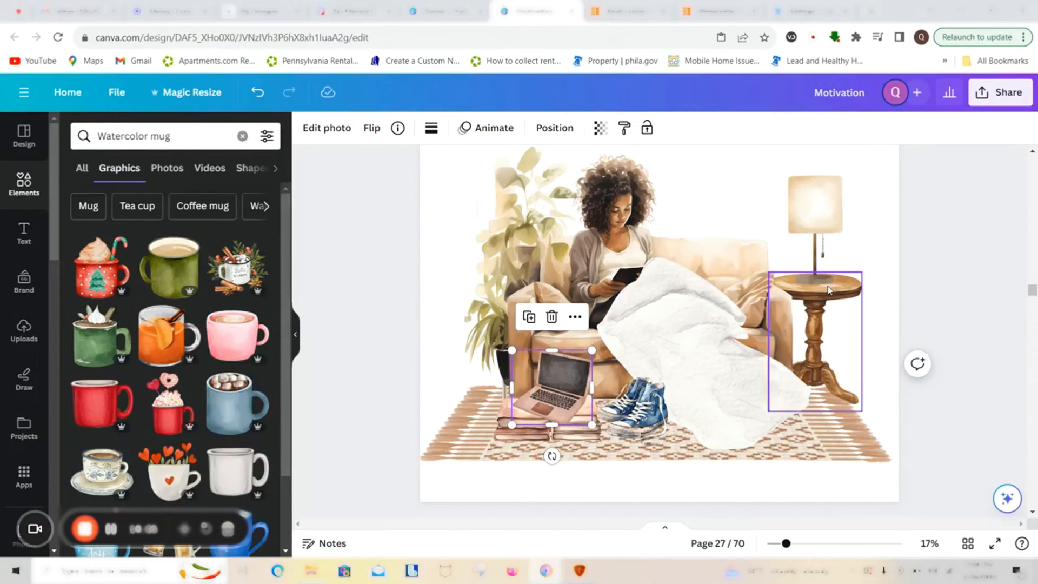
Try the cream pine-tree mug at a reduced size on the side table, and delete it.
scroll(186, 456, "down", 4)
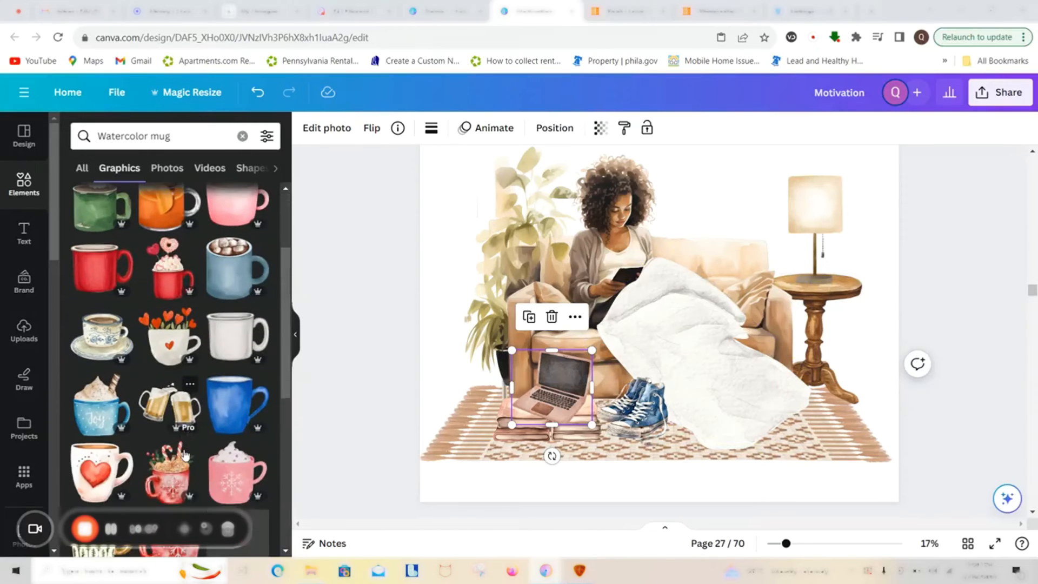
scroll(184, 456, "down", 3)
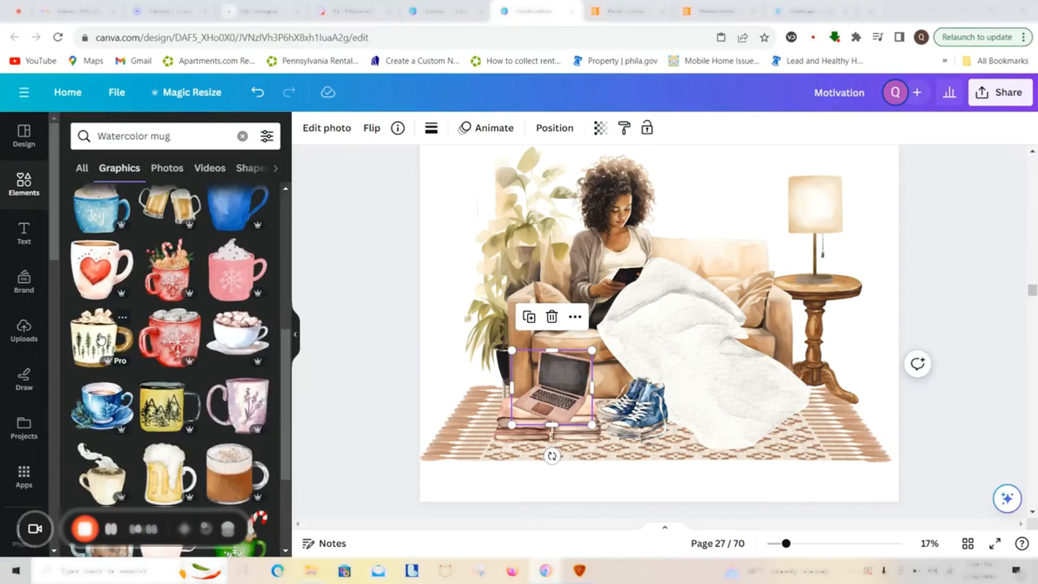
left_click(101, 339)
left_click_drag(671, 242, 696, 282)
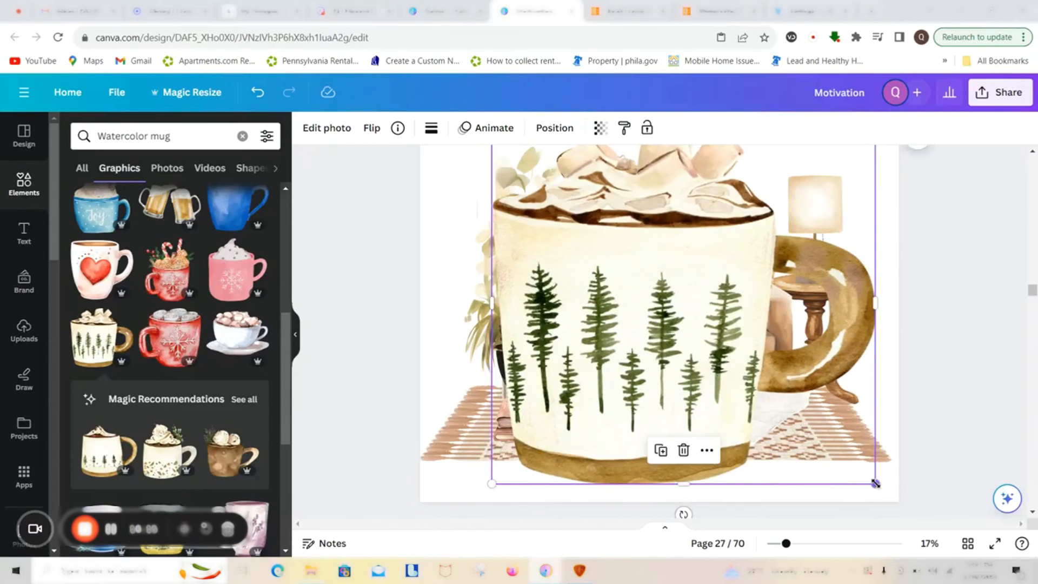
left_click_drag(876, 483, 560, 185)
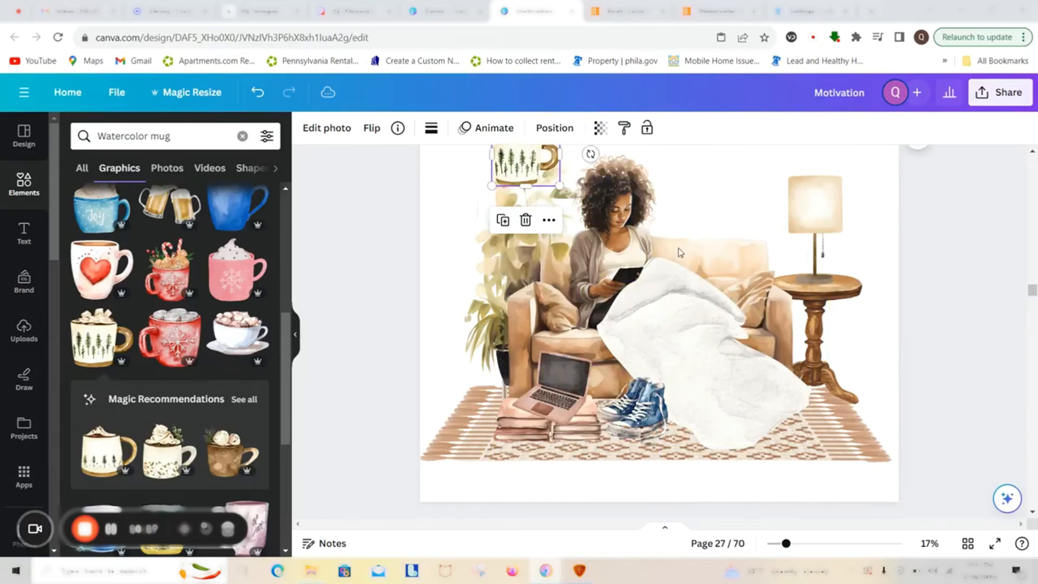
left_click_drag(680, 252, 789, 263)
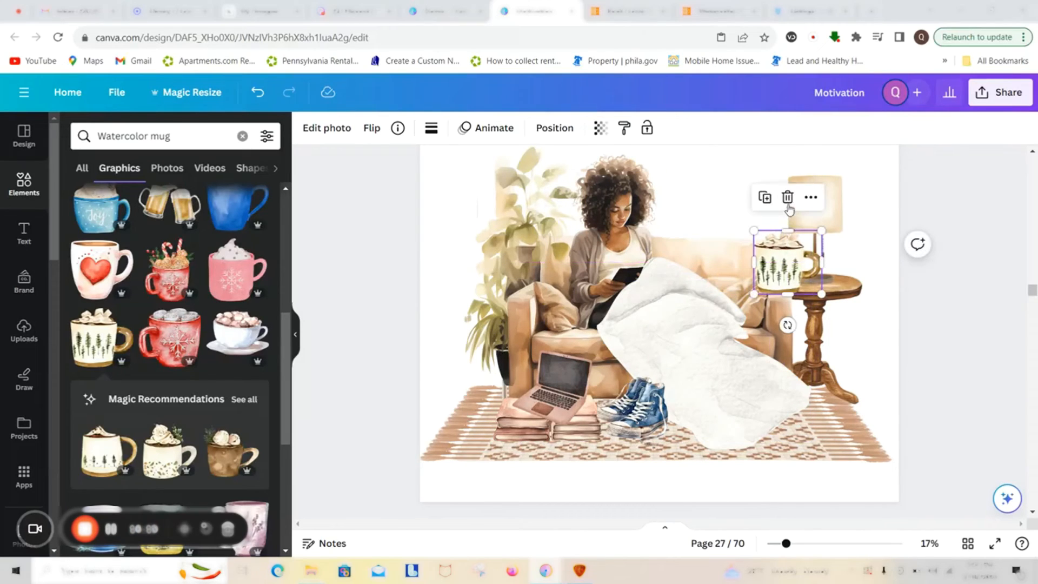
left_click(787, 198)
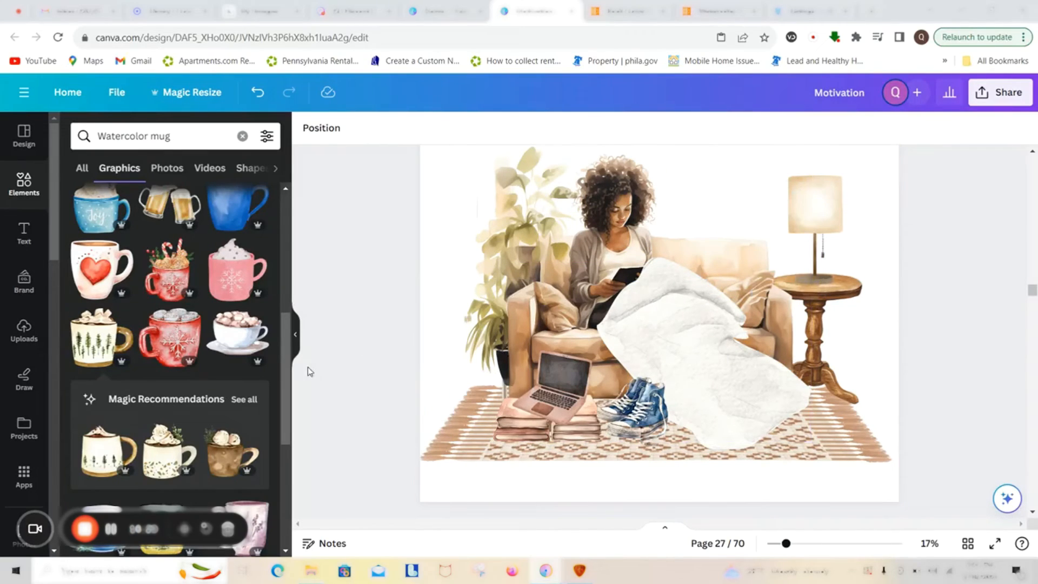
Try the brown winter cup at a reduced size on the side table, and delete it.
left_click(247, 435)
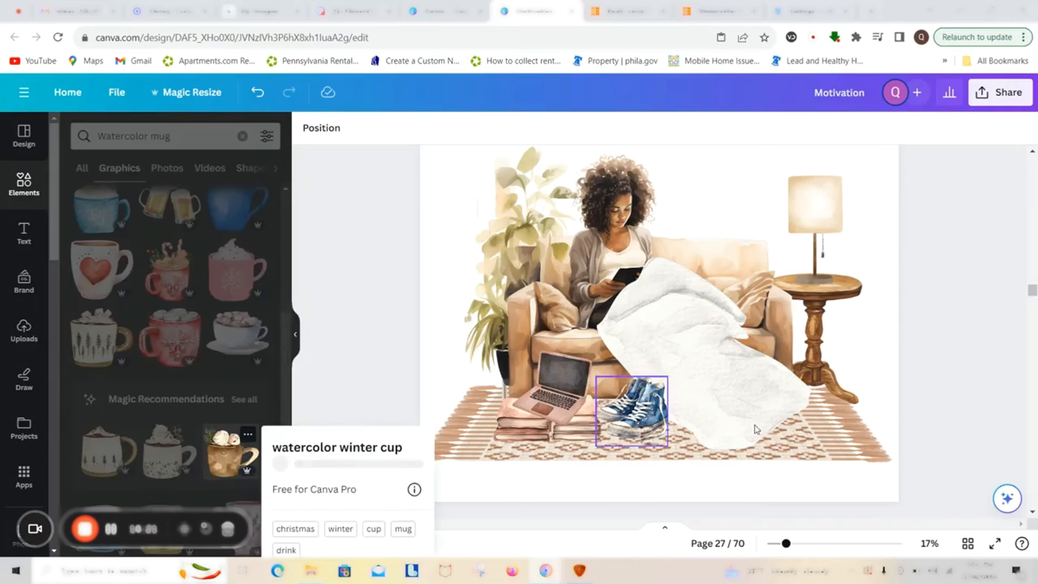
left_click(210, 463)
left_click_drag(865, 454, 530, 198)
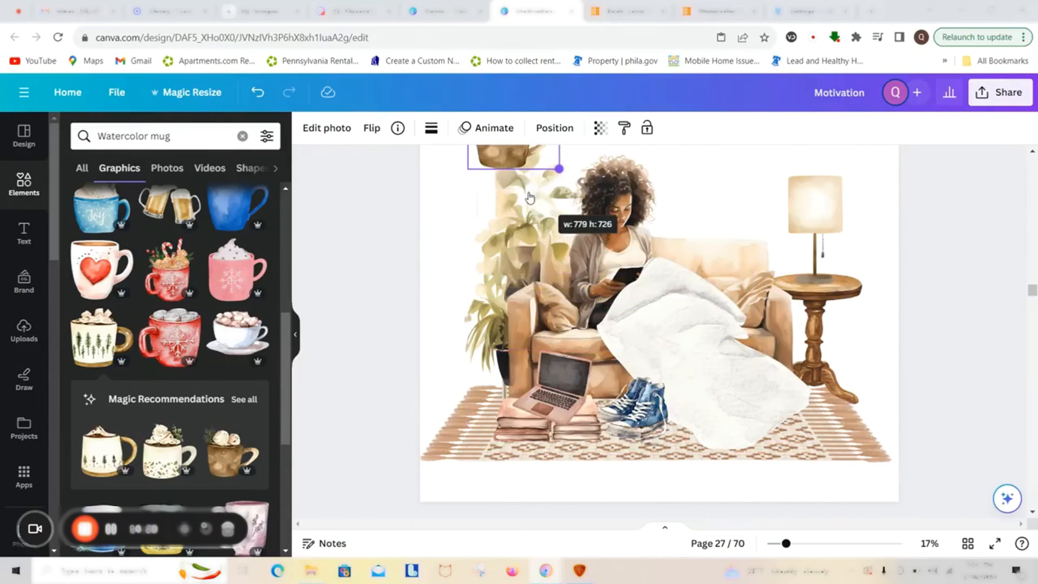
left_click_drag(514, 157, 834, 282)
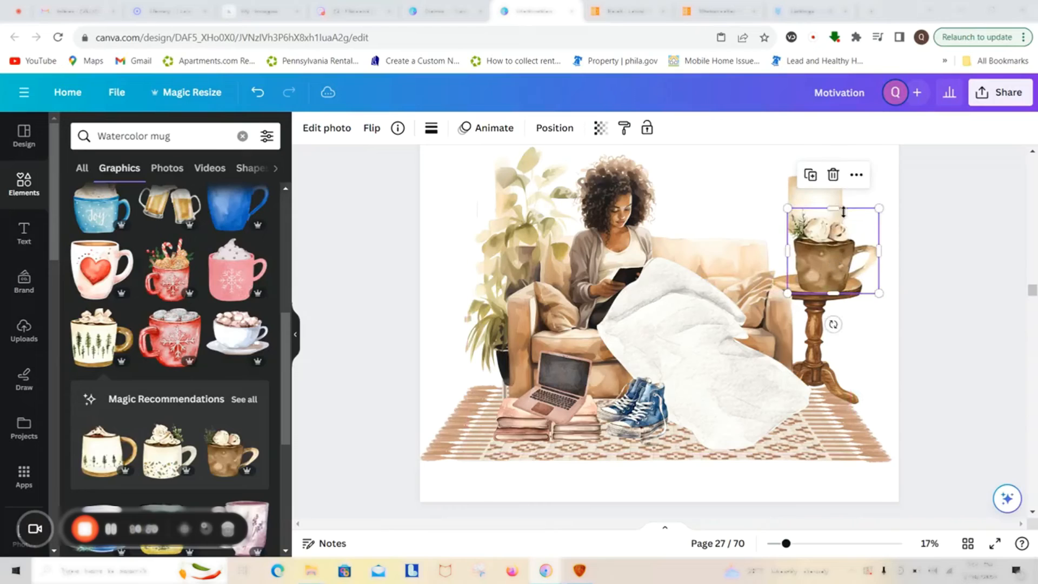
left_click(834, 174)
Add the steaming cream coffee cup graphic, shrink it, and stand it on the side table under the lamp.
scroll(213, 388, "down", 3)
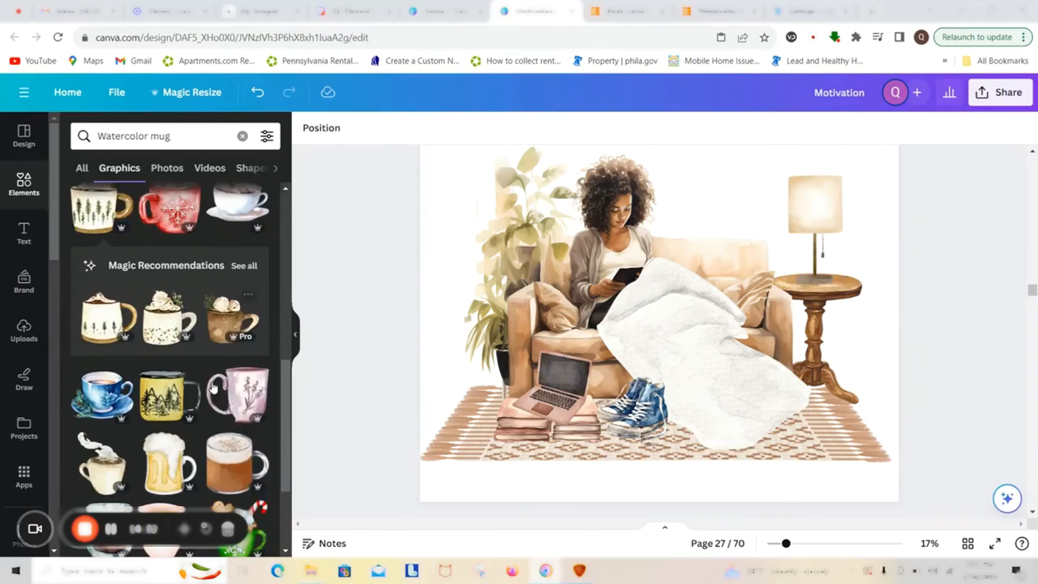
scroll(213, 388, "down", 3)
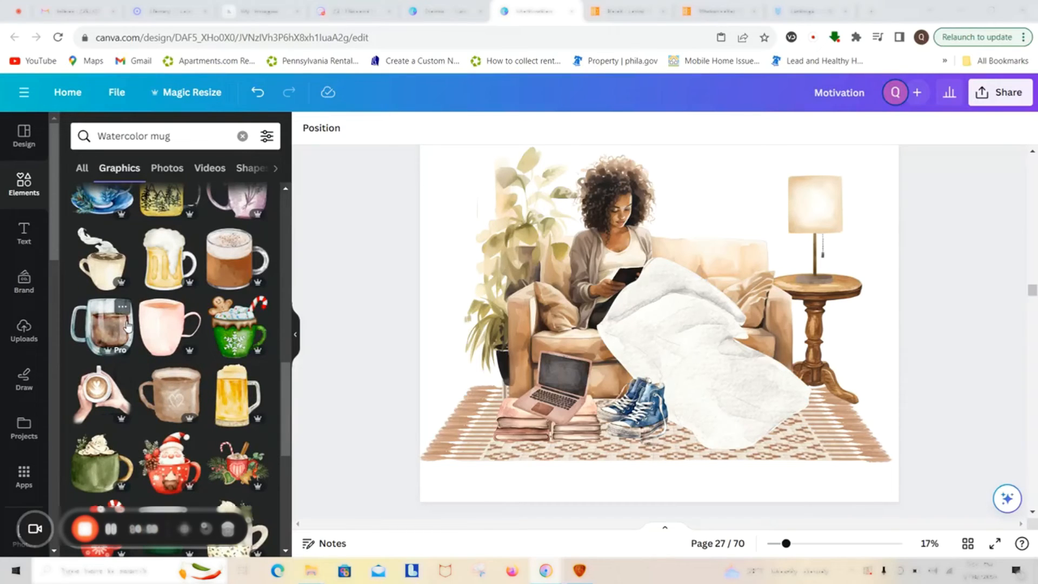
left_click(99, 261)
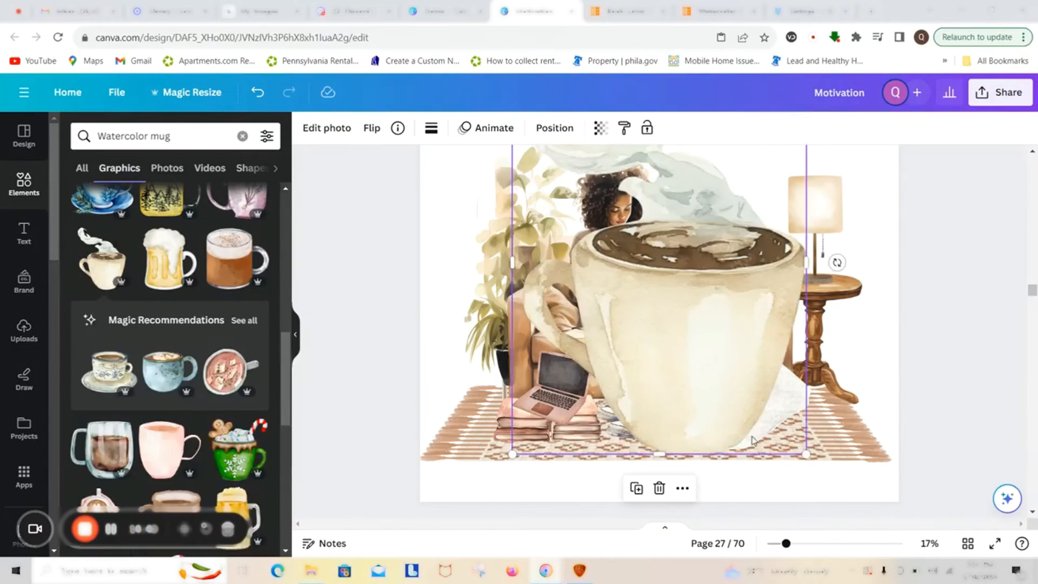
left_click_drag(806, 455, 624, 216)
left_click_drag(584, 184, 826, 316)
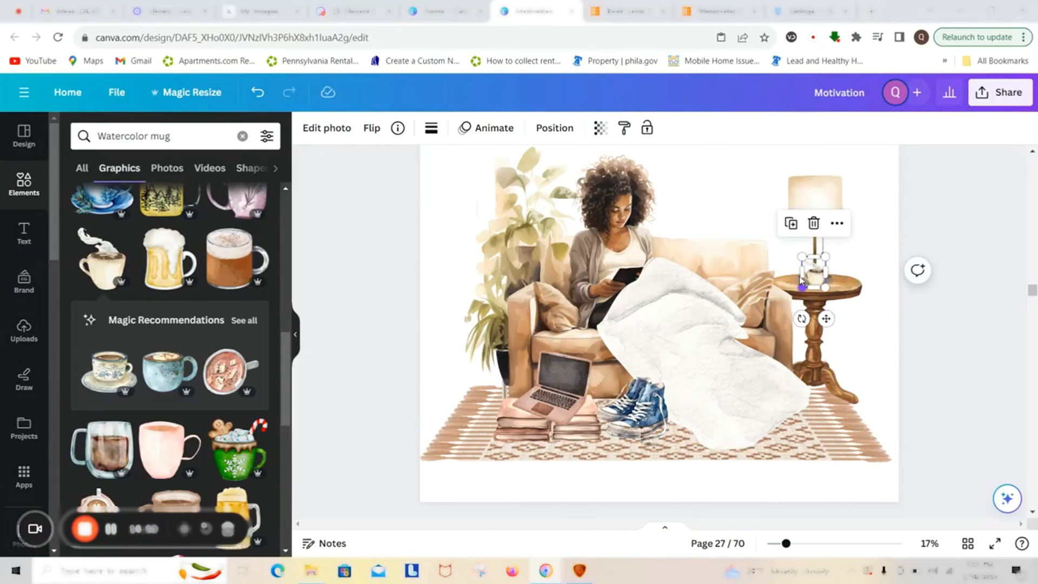
mouse_move(799, 253)
left_mouse_down()
mouse_move(774, 239)
mouse_move(780, 248)
left_mouse_up()
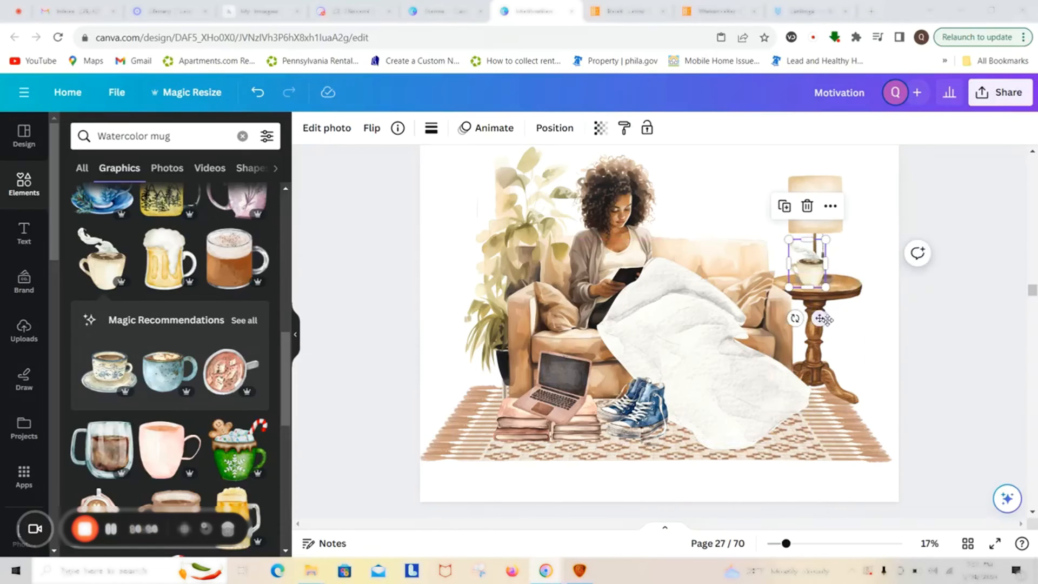
left_click_drag(821, 318, 832, 323)
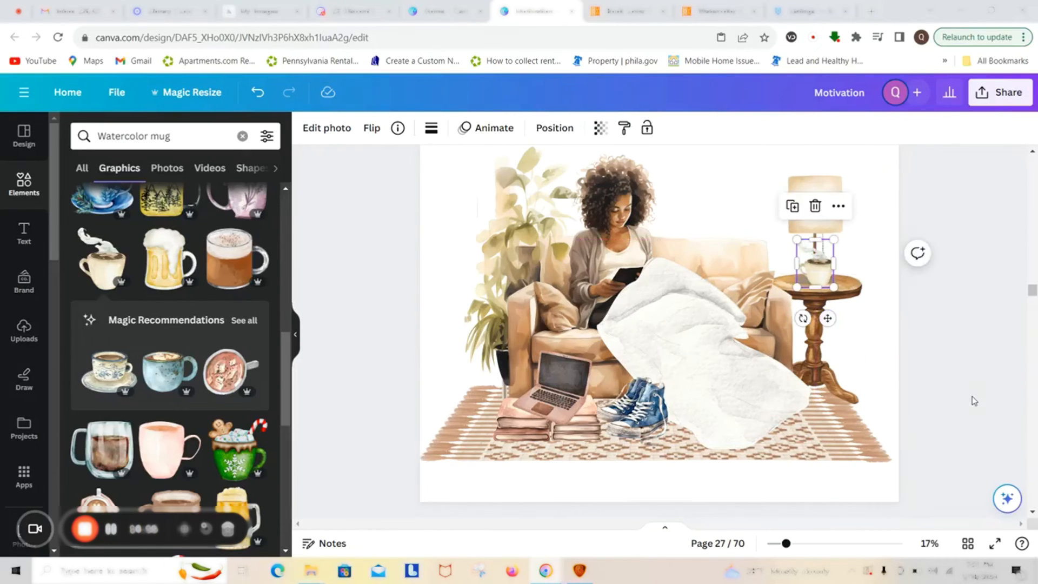
Shift the steaming coffee cup slightly toward the sofa on the side table.
left_click(975, 401)
key("ctrl+z")
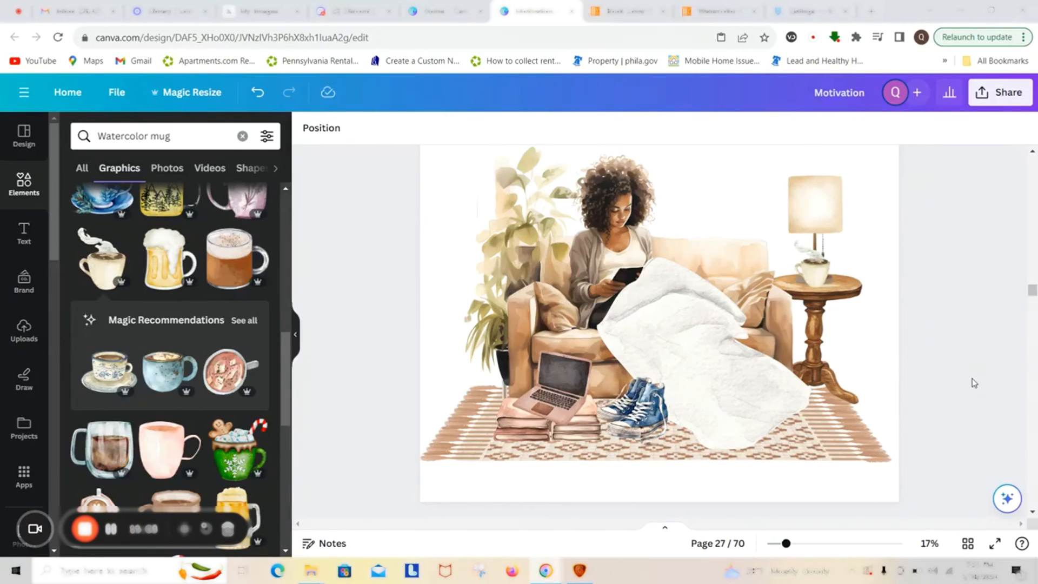
left_click(813, 275)
left_click_drag(813, 274, 804, 280)
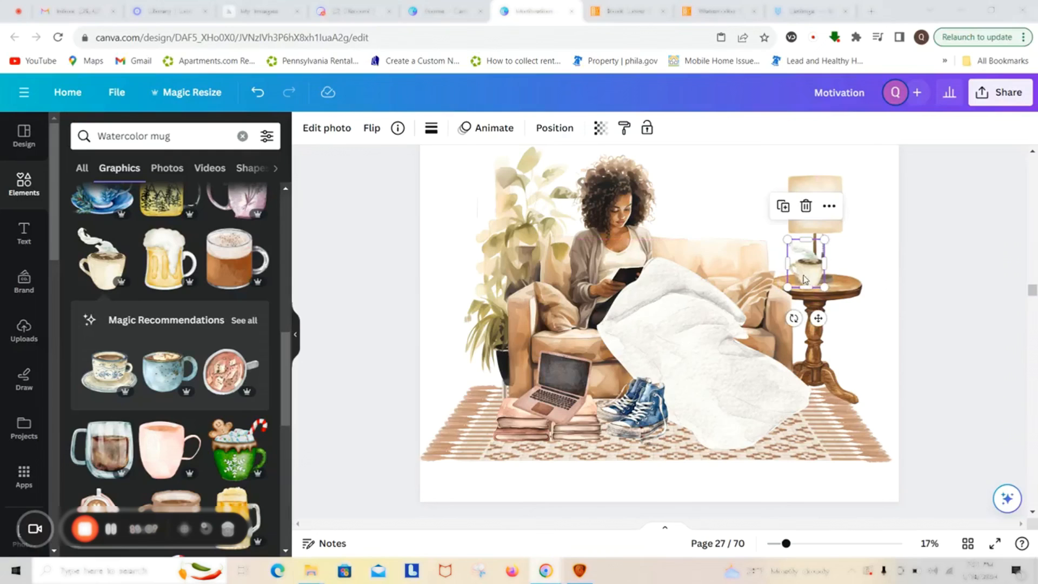
left_click(988, 349)
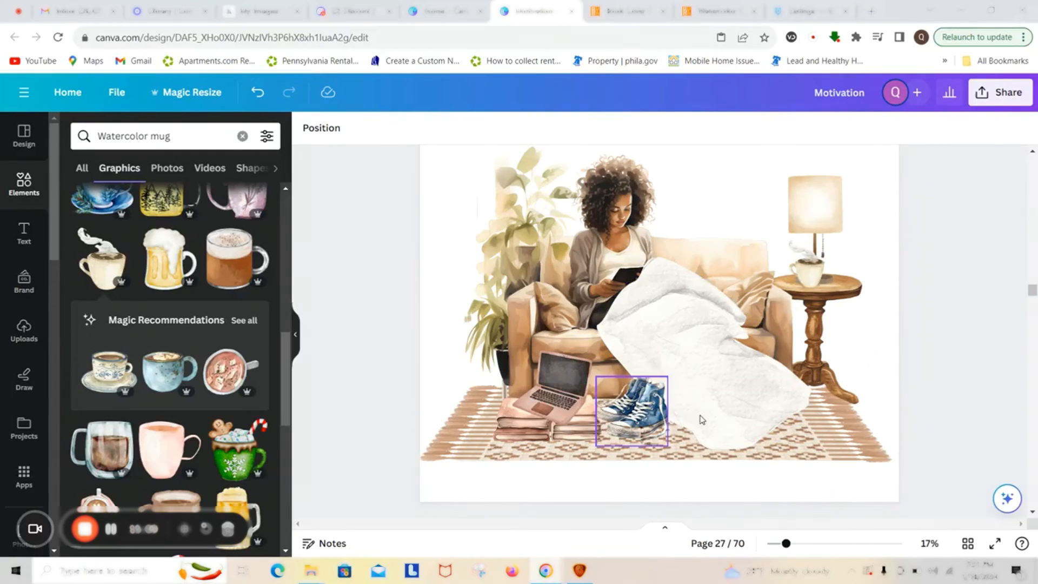
Nudge the blue sneakers slightly toward the blanket.
scroll(1001, 462, "up", 1)
scroll(1000, 464, "down", 1)
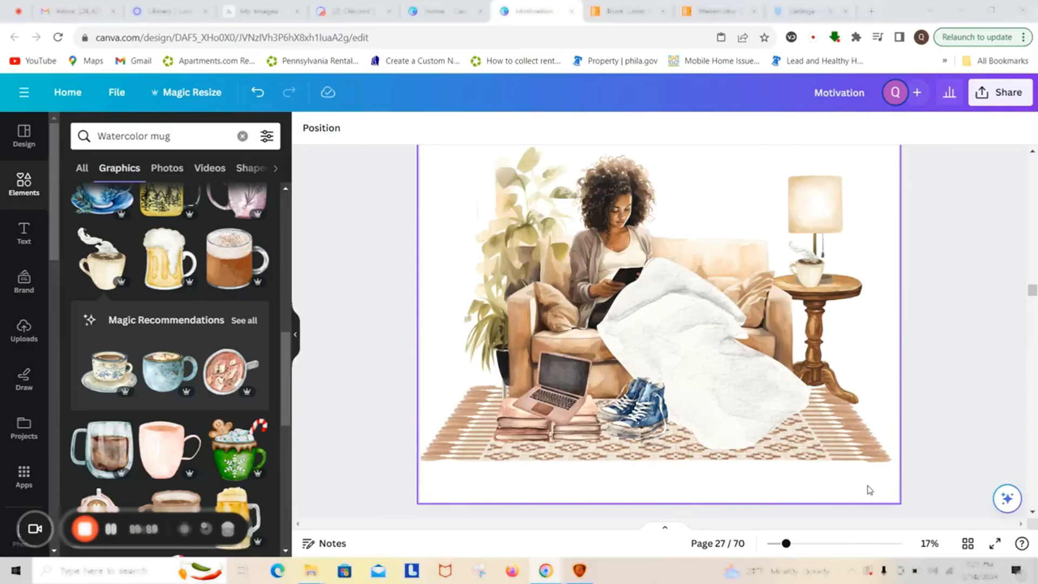
left_click(652, 407)
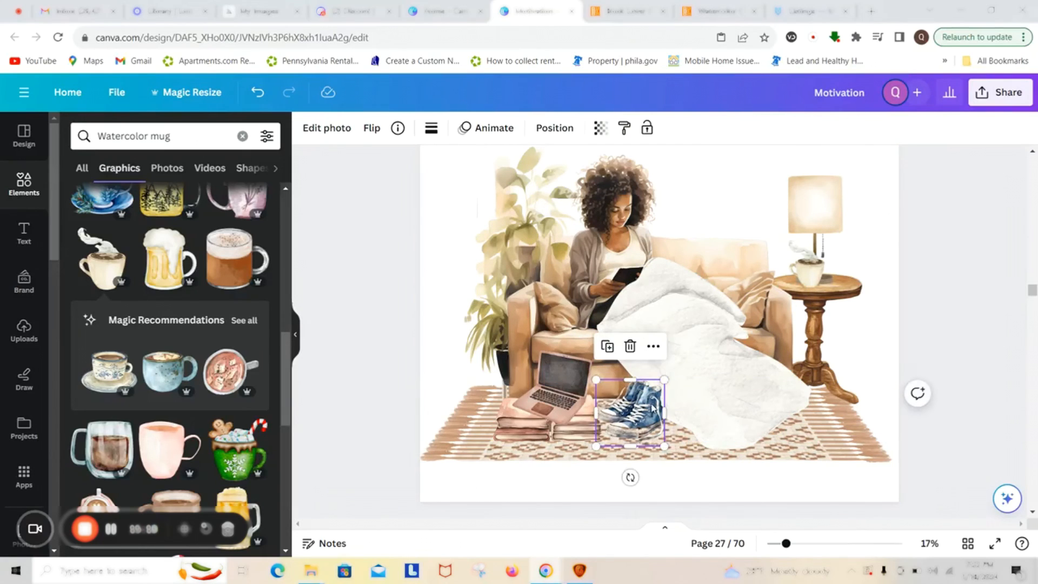
left_click_drag(652, 411, 655, 411)
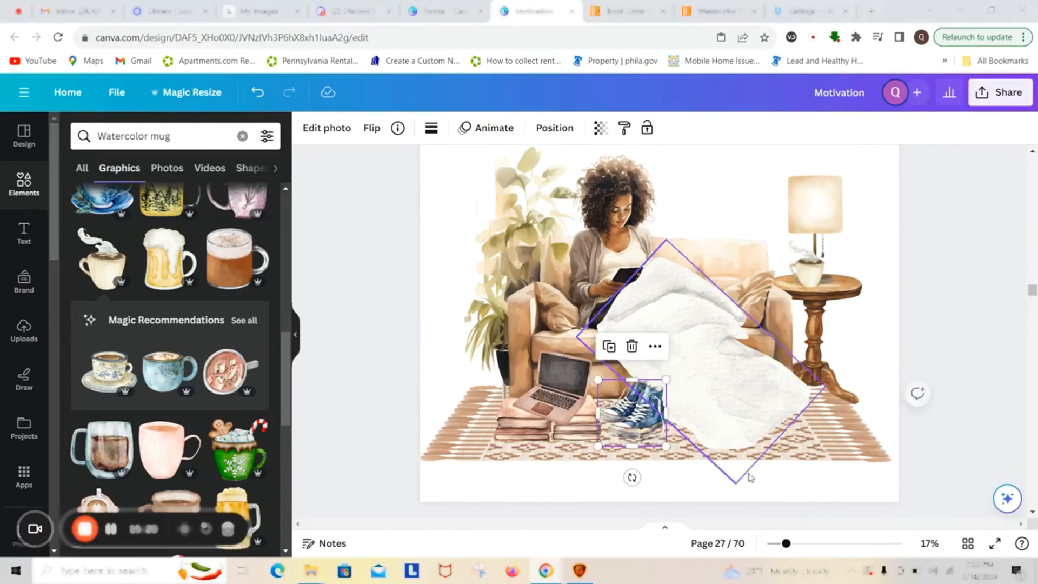
Examine the sneakers, blanket, cup and seated woman up close, and show the whole page in full screen.
left_click_drag(787, 543, 814, 543)
scroll(642, 431, "down", 5)
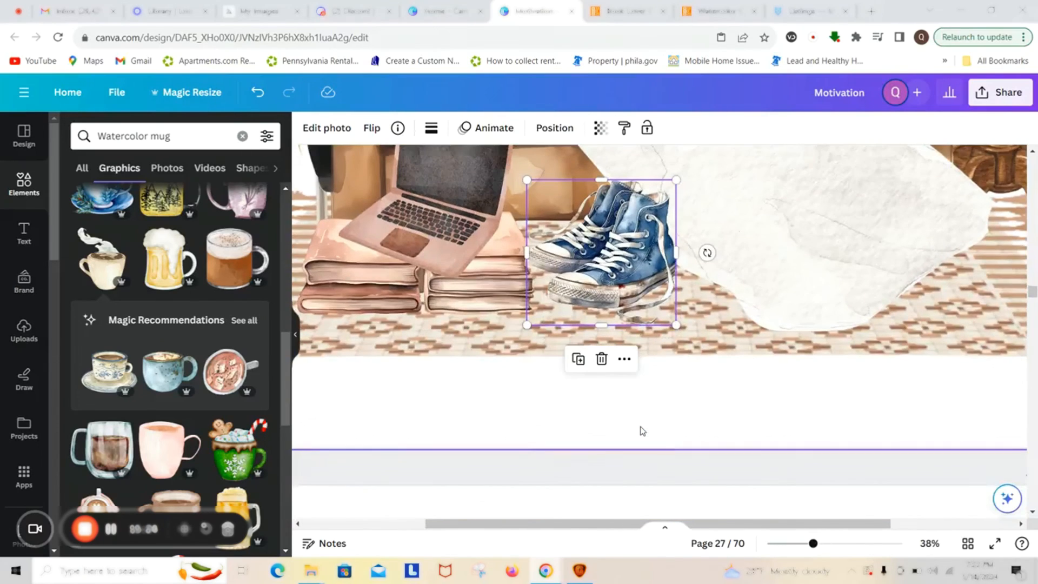
scroll(643, 430, "up", 1)
left_click_drag(602, 347, 606, 347)
left_click_drag(591, 523, 660, 491)
scroll(806, 409, "down", 2)
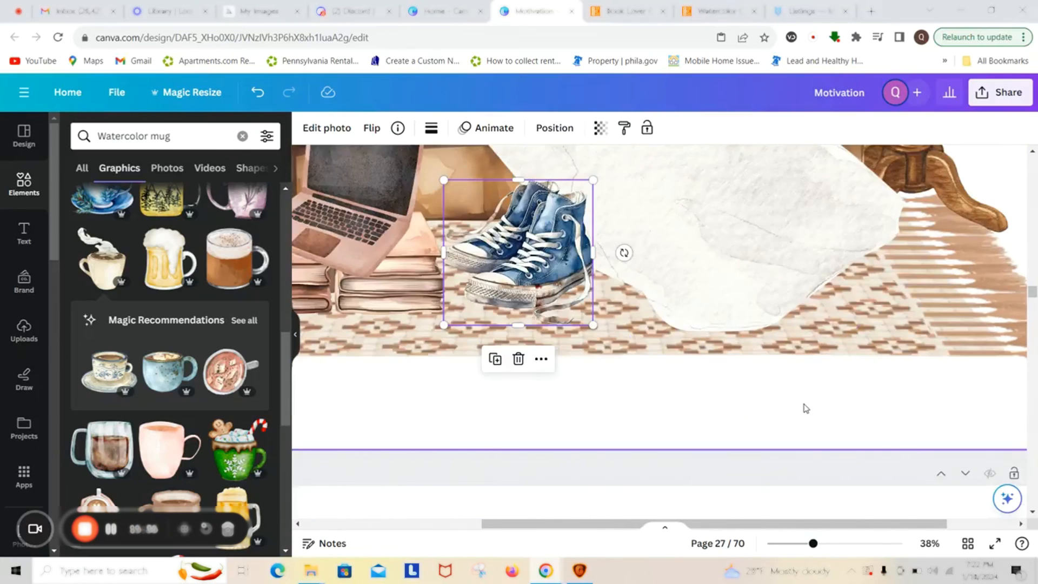
scroll(805, 409, "up", 6)
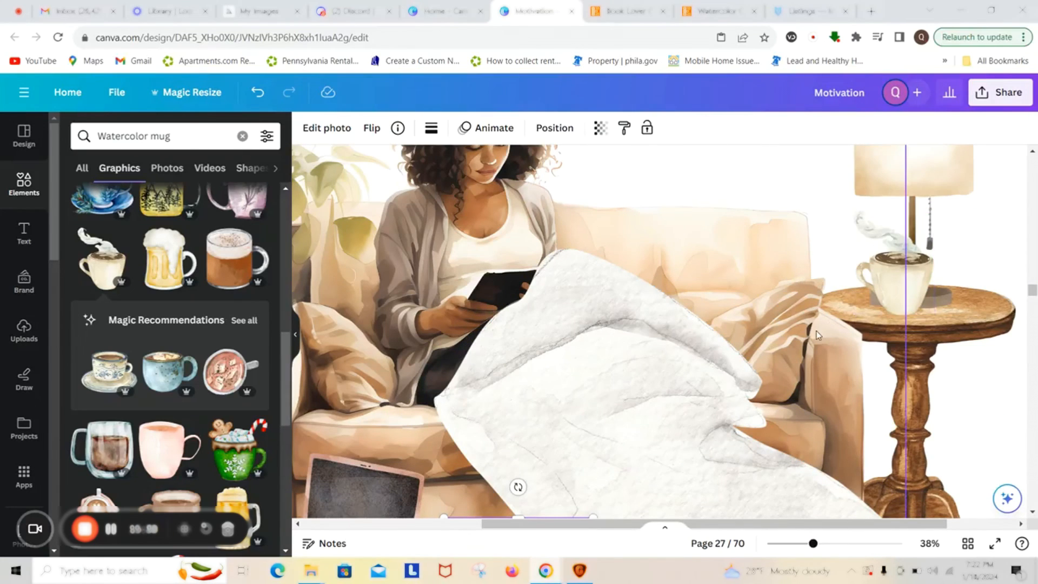
scroll(817, 331, "up", 2)
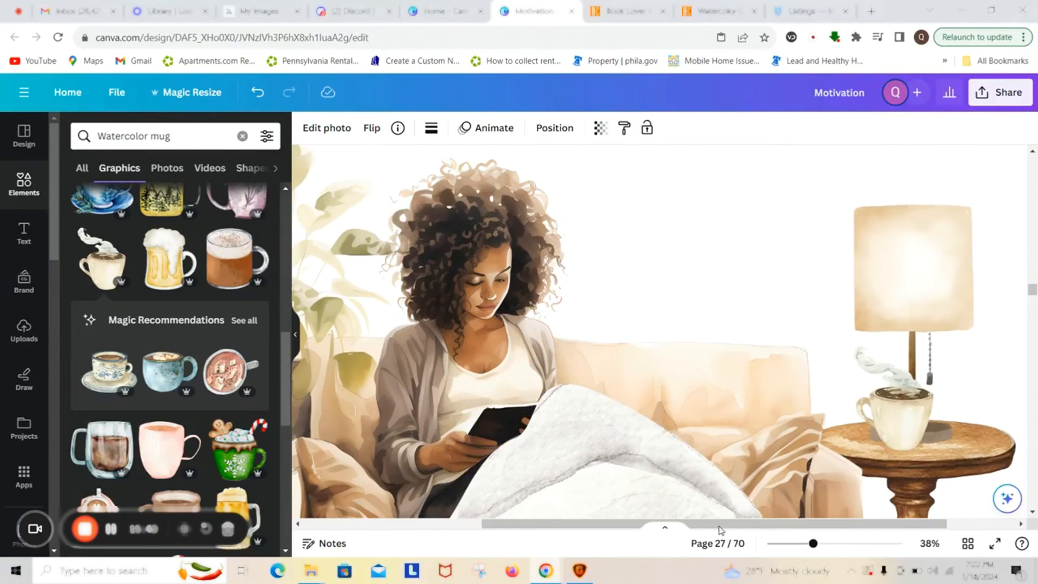
left_click_drag(717, 527, 624, 527)
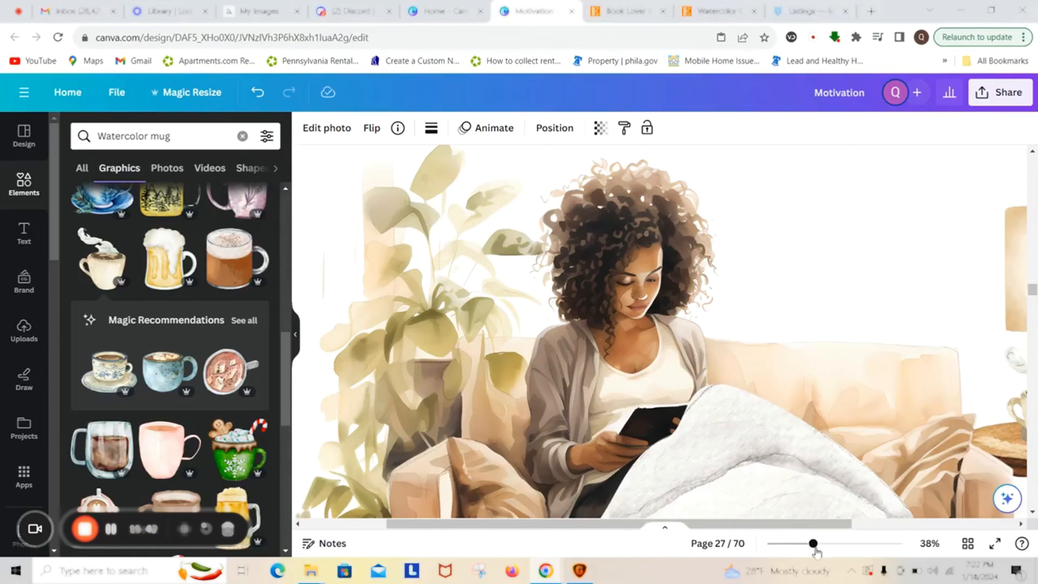
left_click_drag(813, 545, 779, 545)
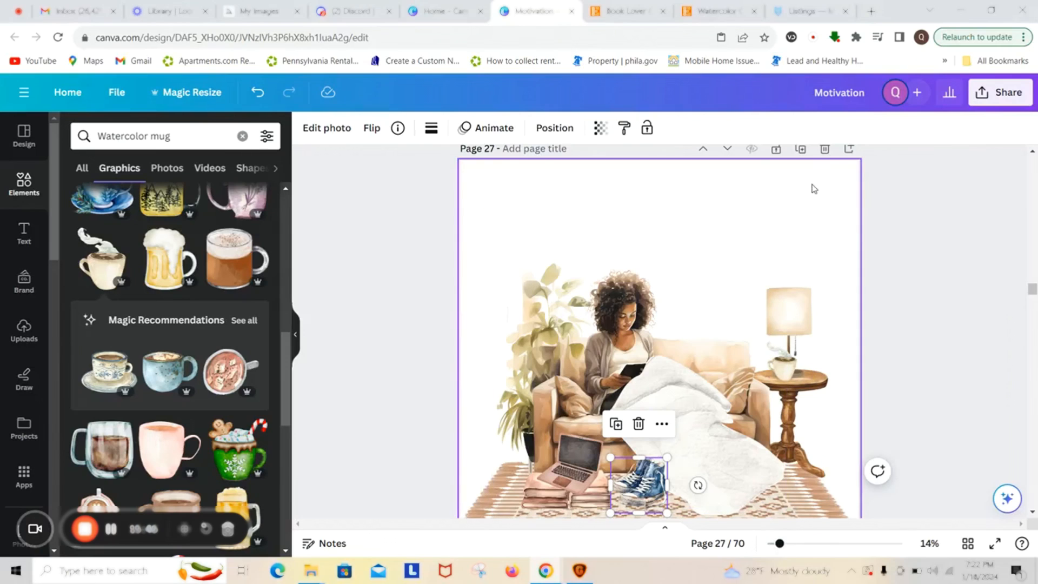
left_click(812, 192)
left_click(989, 545)
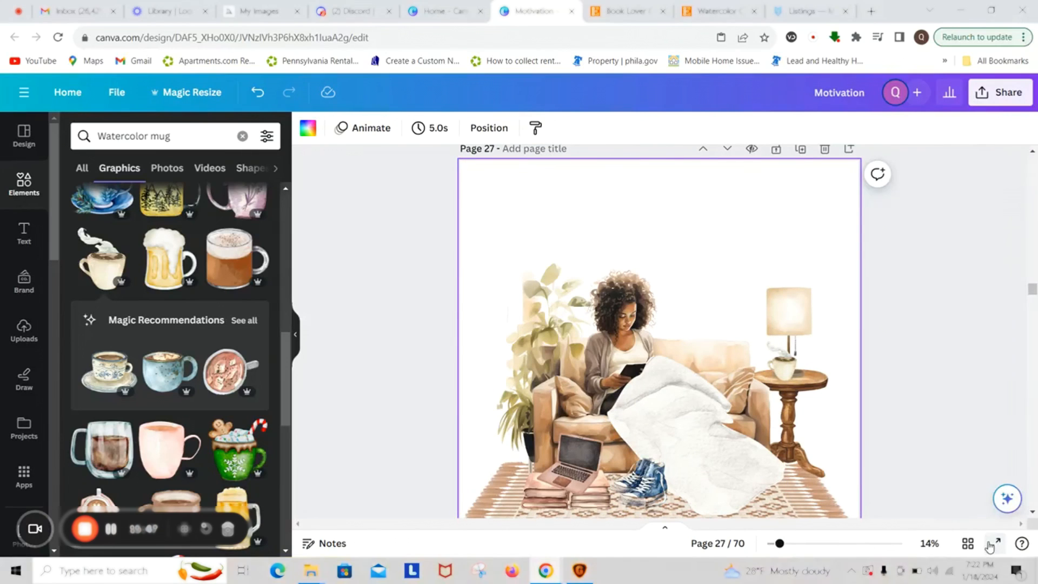